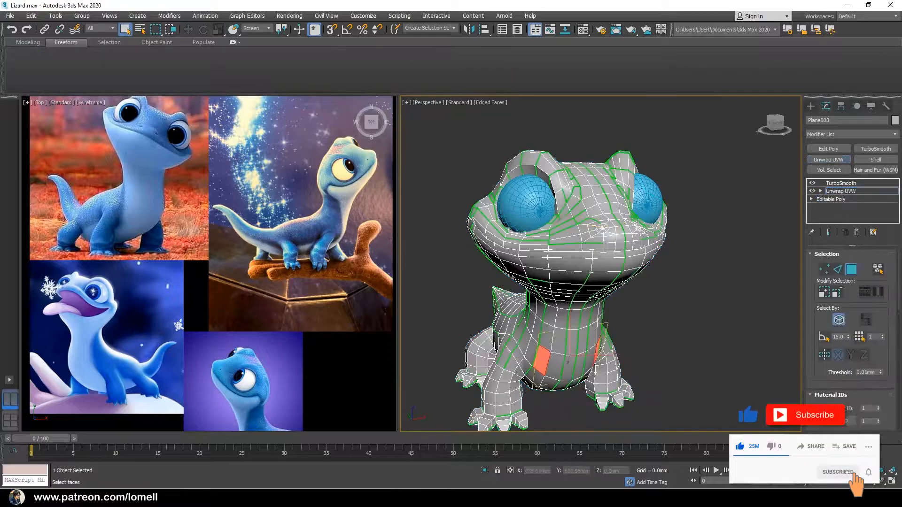
# Step: Remove the existing Unwrap UVW modifier from the lizard body's modifier stack
pyautogui.press('Delete')
pyautogui.click(519, 276)
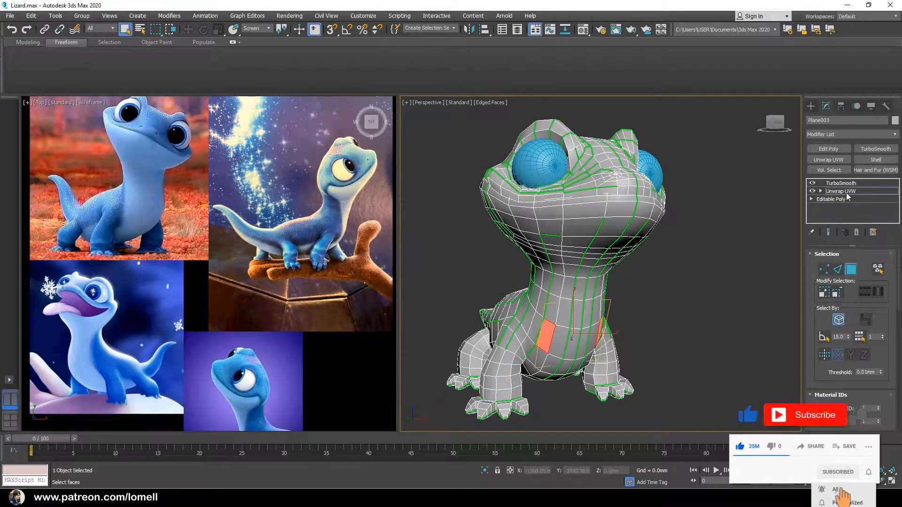
pyautogui.click(835, 192)
pyautogui.click(857, 233)
pyautogui.press('1')
pyautogui.press('4')
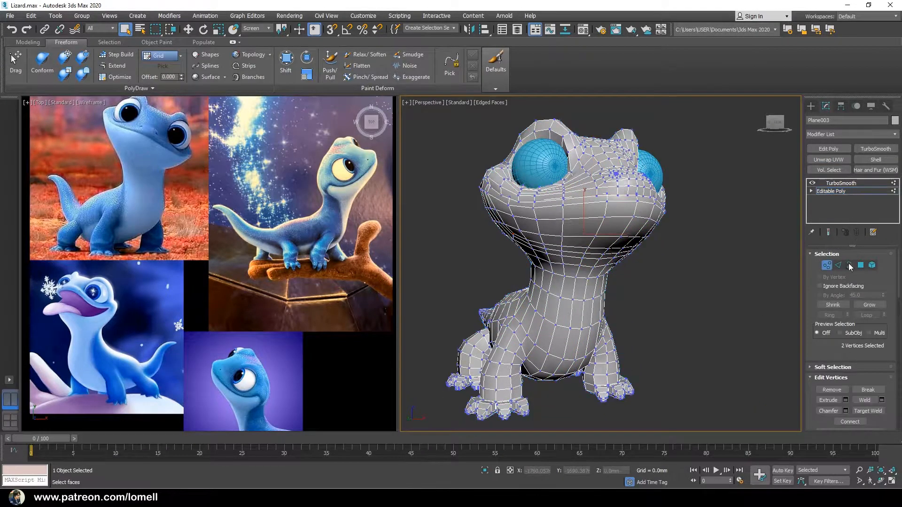
# Step: Apply a fresh Unwrap UVW modifier directly above the Editable Poly and turn off the Map Seams display
pyautogui.click(839, 191)
pyautogui.click(828, 159)
pyautogui.moveTo(699, 348); pyautogui.dragTo(712, 322, button='middle')
pyautogui.moveTo(805, 364); pyautogui.dragTo(809, 256)
pyautogui.scroll(-1, 808, 256)
pyautogui.click(840, 371)
pyautogui.moveTo(695, 355)
pyautogui.keyDown('alt'); pyautogui.mouseDown(button='middle')
pyautogui.moveTo(656, 353)
pyautogui.moveTo(699, 356)
pyautogui.mouseUp(button='middle'); pyautogui.keyUp('alt')
pyautogui.click(831, 191)
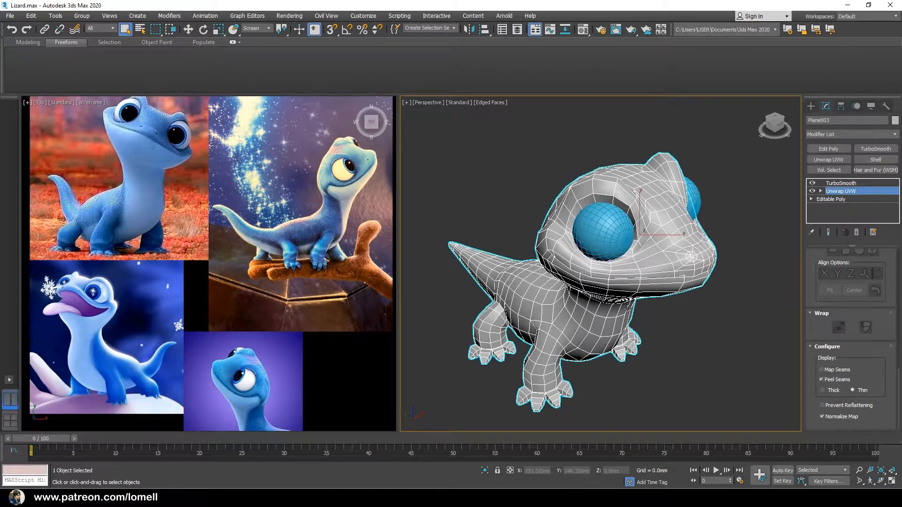
pyautogui.click(843, 183)
pyautogui.click(846, 192)
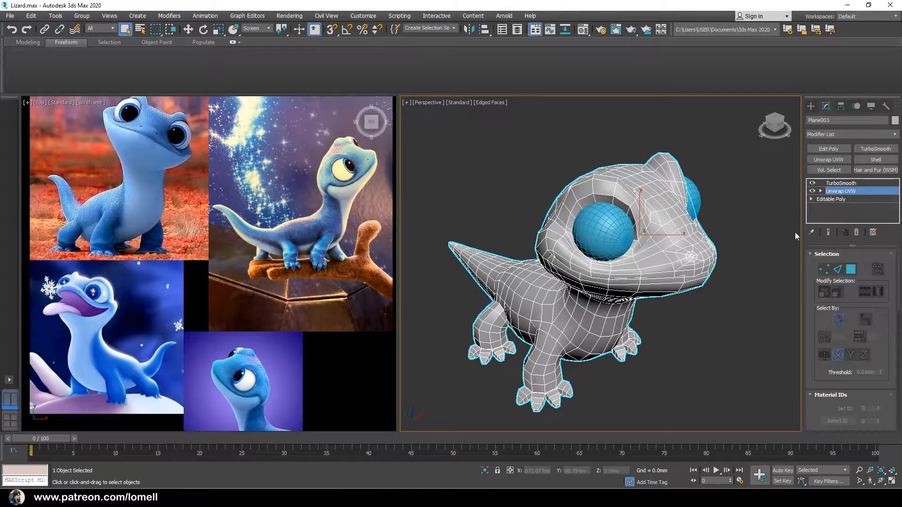
pyautogui.press('3')
pyautogui.hotkey('ctrl', 'a')
pyautogui.keyDown('alt'); pyautogui.moveTo(709, 328); pyautogui.dragTo(682, 358, button='middle'); pyautogui.keyUp('alt')
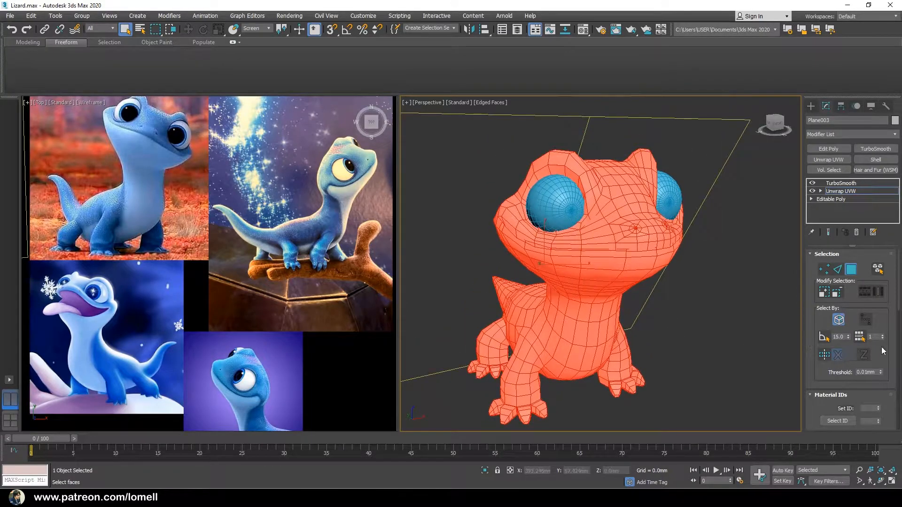
pyautogui.scroll(-5, 815, 347)
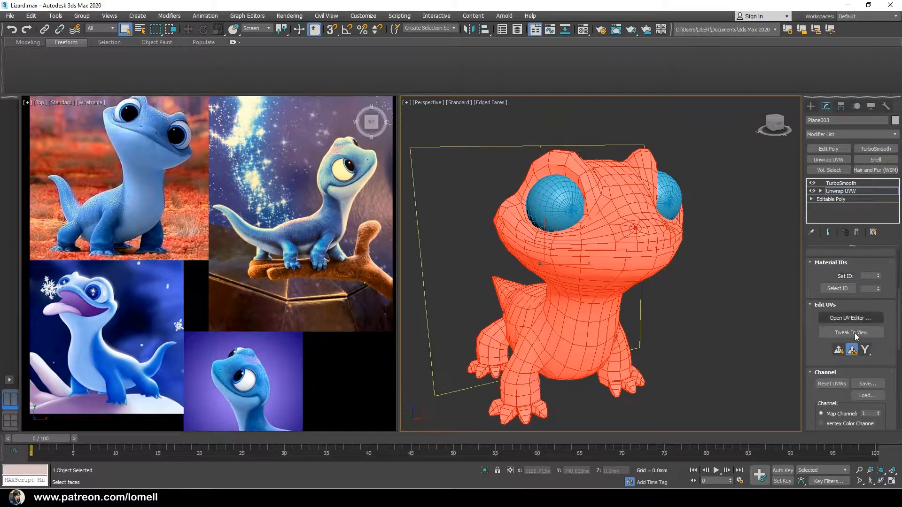
pyautogui.keyDown('alt'); pyautogui.moveTo(695, 362); pyautogui.dragTo(682, 292, button='middle'); pyautogui.keyUp('alt')
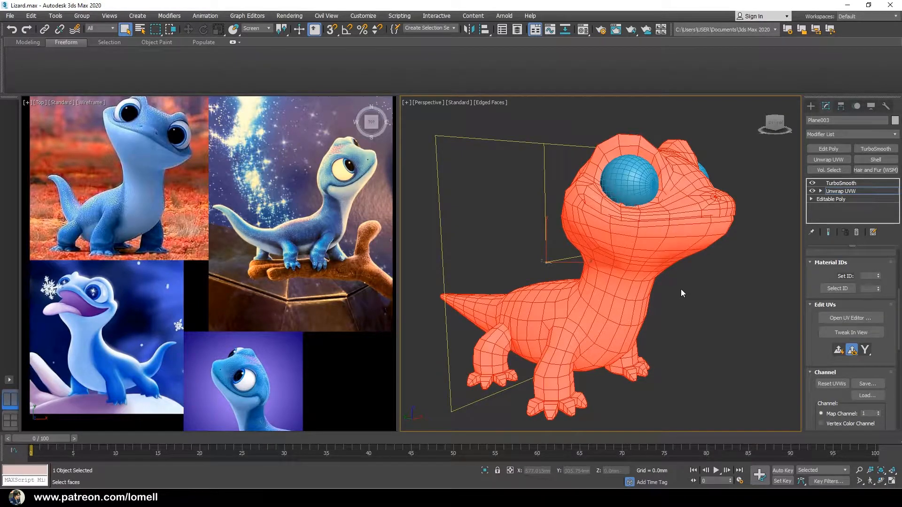
pyautogui.keyDown('alt'); pyautogui.moveTo(689, 292); pyautogui.dragTo(658, 224, button='middle'); pyautogui.keyUp('alt')
pyautogui.scroll(3, 660, 213)
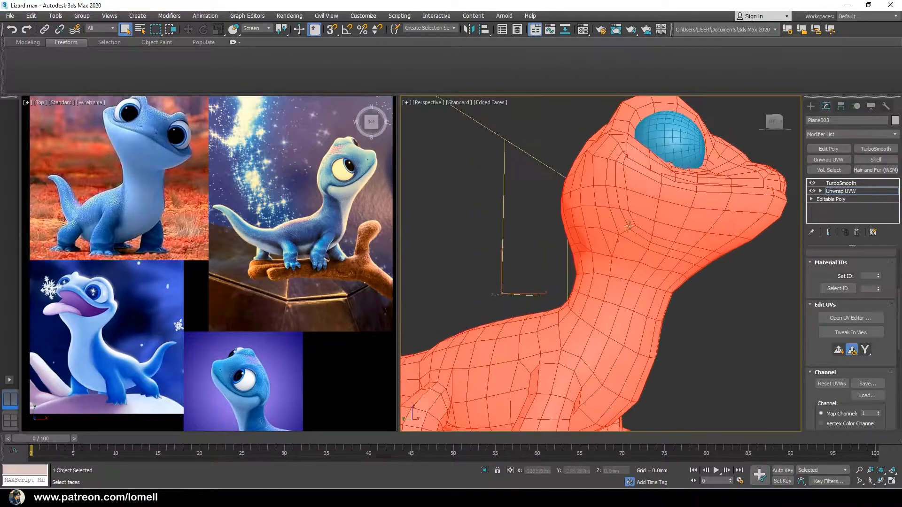
pyautogui.scroll(-3, 635, 219)
pyautogui.keyDown('alt'); pyautogui.moveTo(631, 218); pyautogui.dragTo(638, 214); pyautogui.keyUp('alt')
pyautogui.keyDown('alt'); pyautogui.moveTo(637, 215); pyautogui.dragTo(597, 225, button='middle'); pyautogui.keyUp('alt')
pyautogui.scroll(3, 625, 208)
pyautogui.click(756, 325)
# Step: Activate point-to-point seam drawing for peeling the lizard body
pyautogui.moveTo(807, 346); pyautogui.dragTo(812, 290)
pyautogui.scroll(2, 811, 290)
pyautogui.click(845, 355)
pyautogui.keyDown('alt'); pyautogui.moveTo(554, 239); pyautogui.dragTo(575, 338, button='middle'); pyautogui.keyUp('alt')
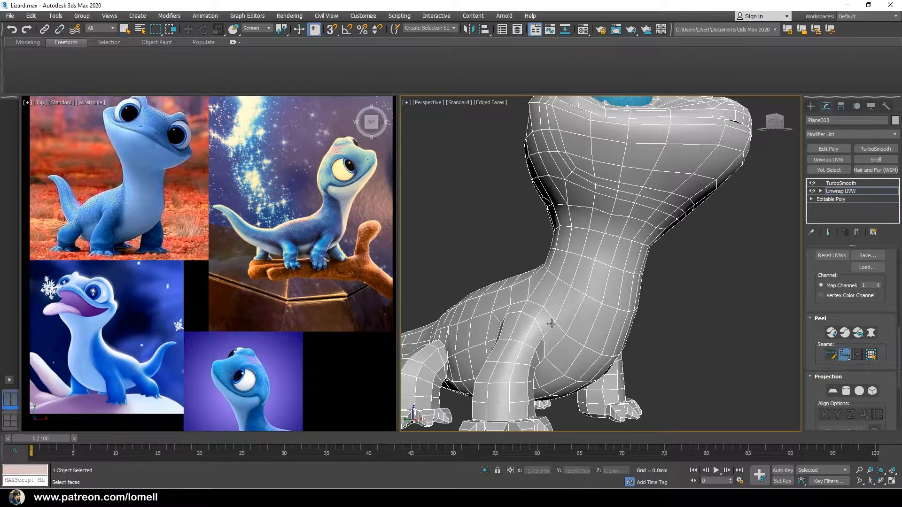
pyautogui.keyDown('alt'); pyautogui.moveTo(579, 241); pyautogui.dragTo(630, 249, button='middle'); pyautogui.keyUp('alt')
# Step: Try a point-to-point seam down the side of the neck towards the front leg, and undo it
pyautogui.click(626, 280)
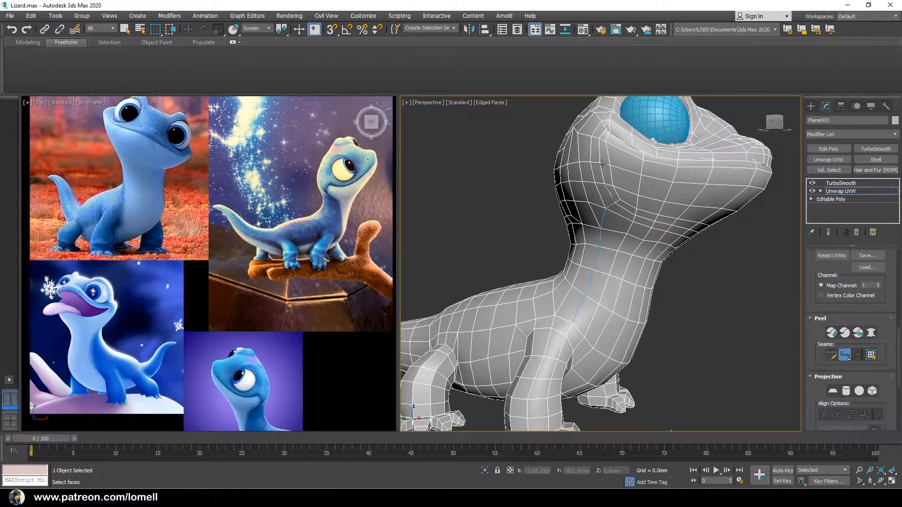
pyautogui.keyDown('alt'); pyautogui.moveTo(605, 175); pyautogui.dragTo(615, 237, button='middle'); pyautogui.keyUp('alt')
pyautogui.scroll(5, 614, 240)
pyautogui.scroll(-7, 607, 277)
pyautogui.keyDown('alt'); pyautogui.moveTo(608, 280); pyautogui.dragTo(538, 248, button='middle'); pyautogui.keyUp('alt')
pyautogui.scroll(5, 531, 277)
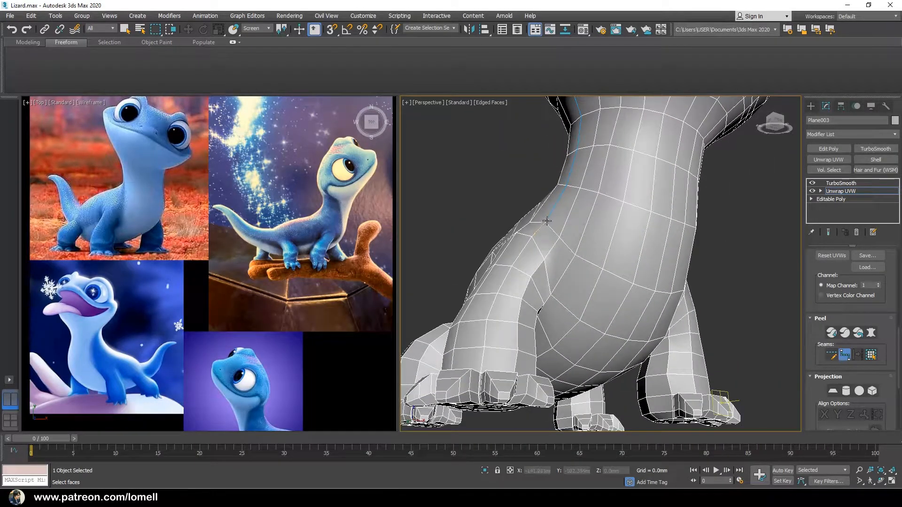
pyautogui.scroll(-3, 619, 260)
pyautogui.scroll(3, 595, 291)
pyautogui.scroll(-7, 599, 298)
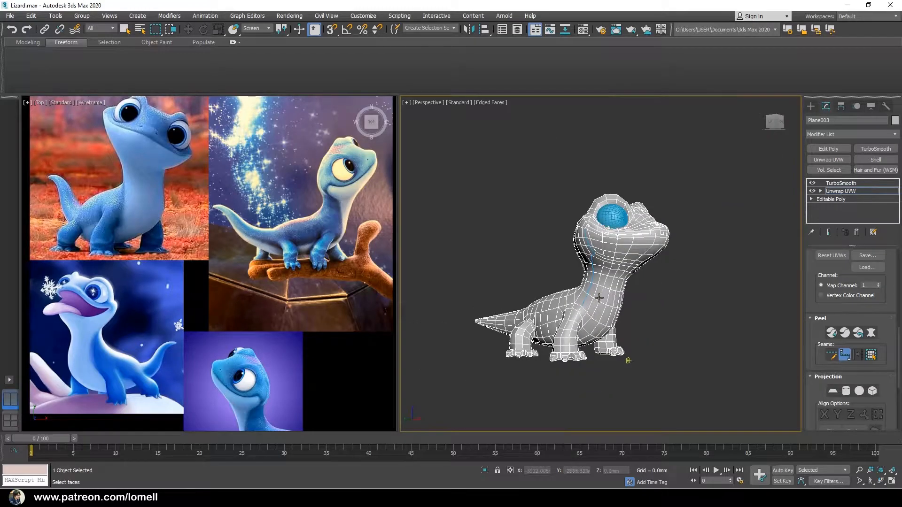
pyautogui.scroll(3, 608, 305)
pyautogui.keyDown('alt'); pyautogui.moveTo(608, 306); pyautogui.dragTo(602, 330, button='middle'); pyautogui.keyUp('alt')
pyautogui.hotkey('ctrl', 'z')
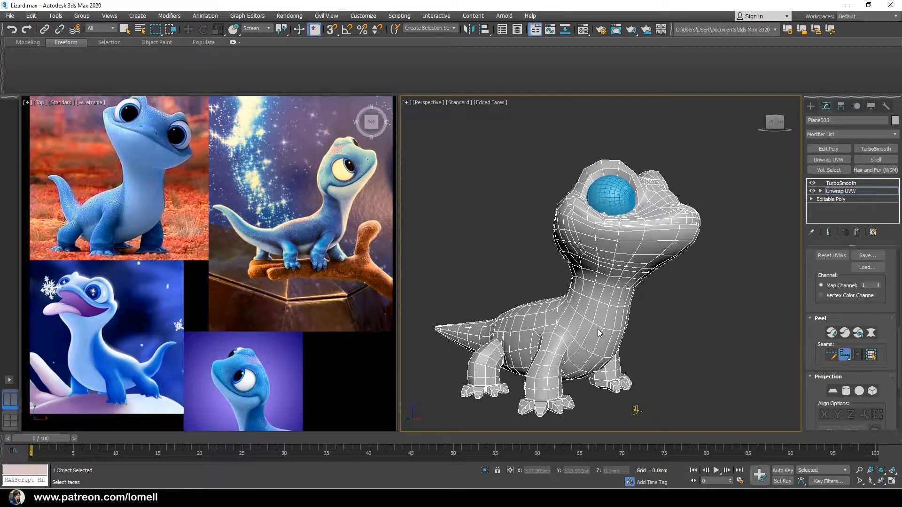
# Step: Lay a point-to-point seam around the neck just beneath the head and finish the seam
pyautogui.scroll(5, 656, 290)
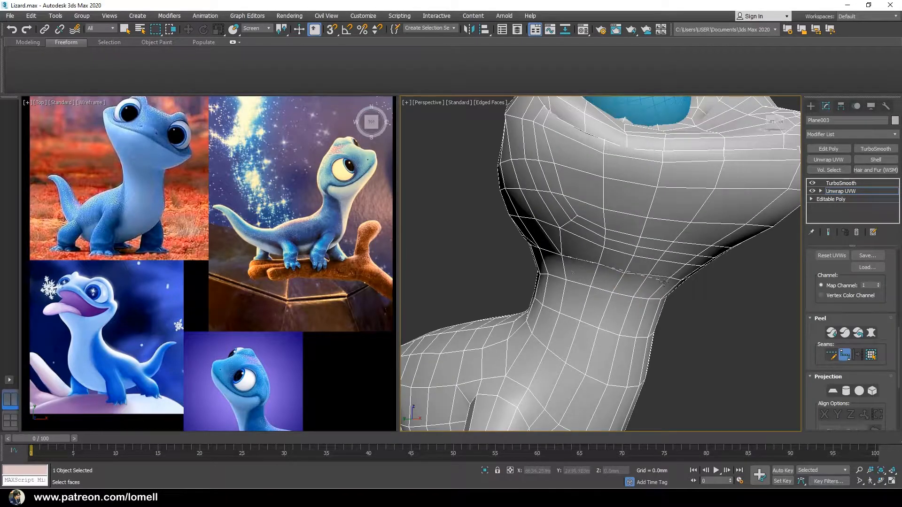
pyautogui.scroll(-5, 662, 281)
pyautogui.scroll(3, 577, 285)
pyautogui.keyDown('alt'); pyautogui.moveTo(673, 363); pyautogui.dragTo(531, 282, button='middle'); pyautogui.keyUp('alt')
pyautogui.click(595, 272)
pyautogui.scroll(5, 554, 268)
pyautogui.click(625, 247)
pyautogui.keyDown('alt'); pyautogui.moveTo(620, 257); pyautogui.dragTo(573, 276, button='middle'); pyautogui.keyUp('alt')
pyautogui.scroll(-4, 573, 277)
pyautogui.scroll(4, 632, 273)
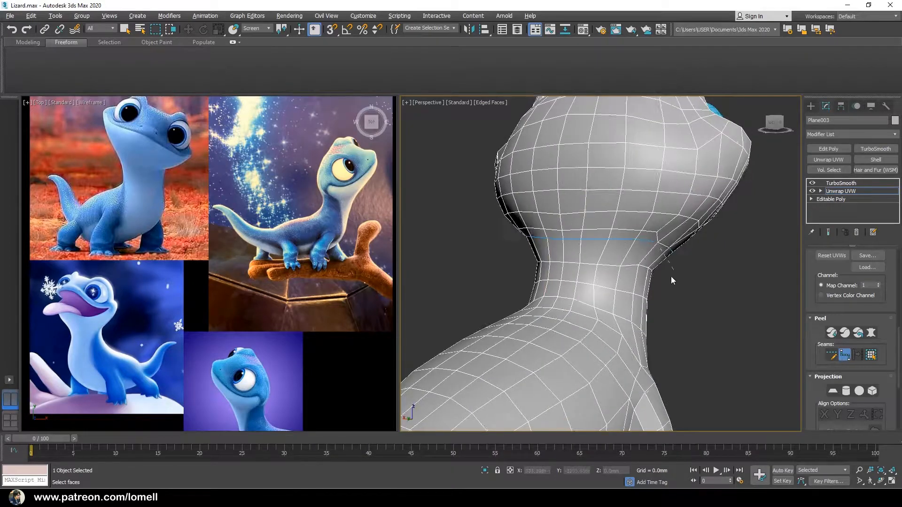
pyautogui.keyDown('alt'); pyautogui.moveTo(675, 281); pyautogui.dragTo(693, 268, button='middle'); pyautogui.keyUp('alt')
pyautogui.rightClick(670, 297)
pyautogui.scroll(-5, 615, 305)
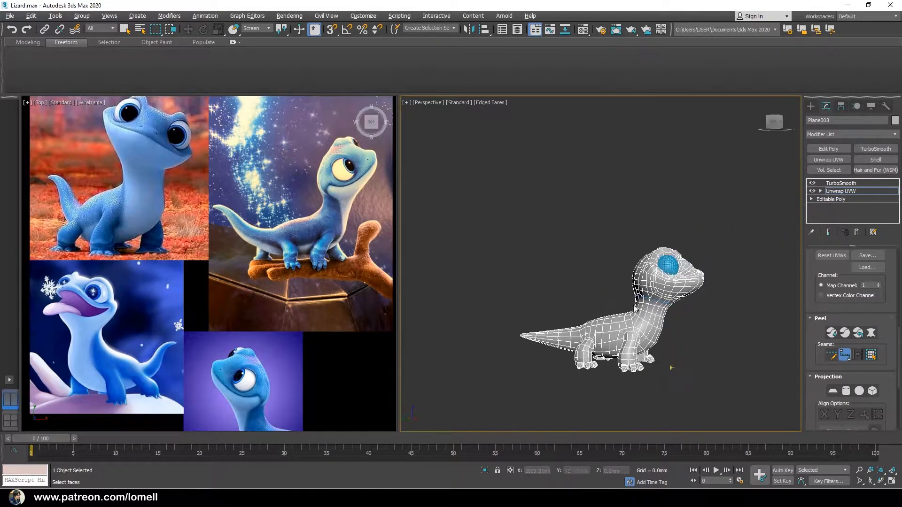
# Step: Try selecting the edge path that runs from the mouth corner down the cheek and beneath the jaw
pyautogui.scroll(4, 621, 308)
pyautogui.keyDown('alt'); pyautogui.moveTo(621, 308); pyautogui.dragTo(584, 305, button='middle'); pyautogui.keyUp('alt')
pyautogui.scroll(8, 584, 305)
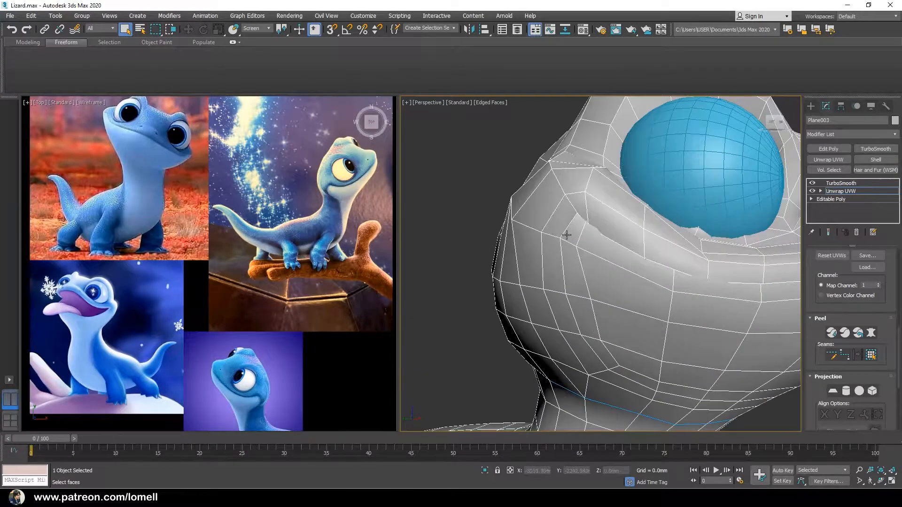
pyautogui.scroll(8, 865, 347)
pyautogui.click(878, 288)
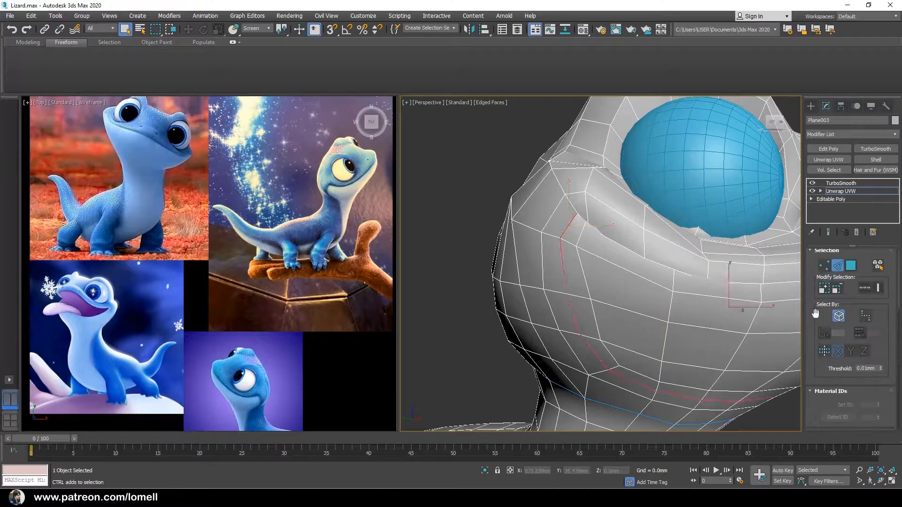
pyautogui.scroll(3, 724, 329)
pyautogui.scroll(-3, 641, 330)
pyautogui.keyDown('alt'); pyautogui.moveTo(621, 326); pyautogui.dragTo(687, 317, button='middle'); pyautogui.keyUp('alt')
pyautogui.scroll(-6, 641, 330)
# Step: In the left view, select the edge path from the mouth corner down the cheek to the neck seam
pyautogui.press('l')
pyautogui.press('z')
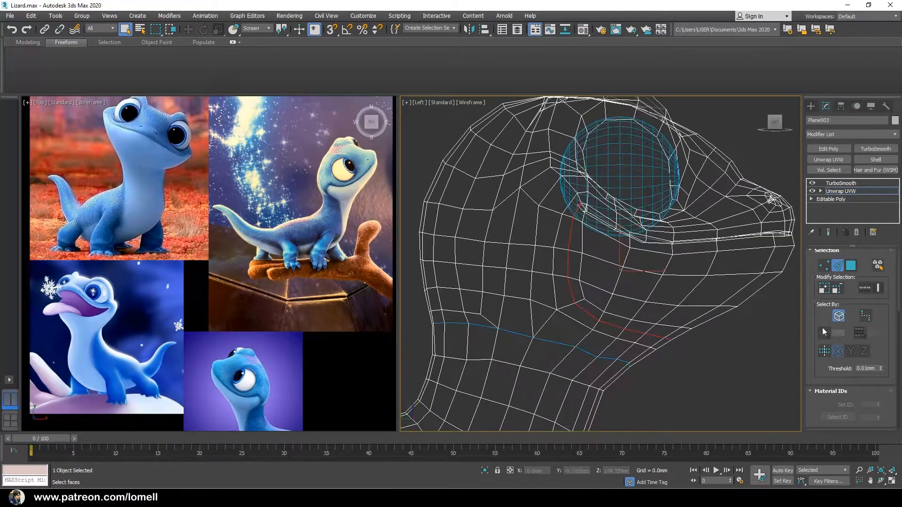
pyautogui.moveTo(813, 295); pyautogui.dragTo(813, 321)
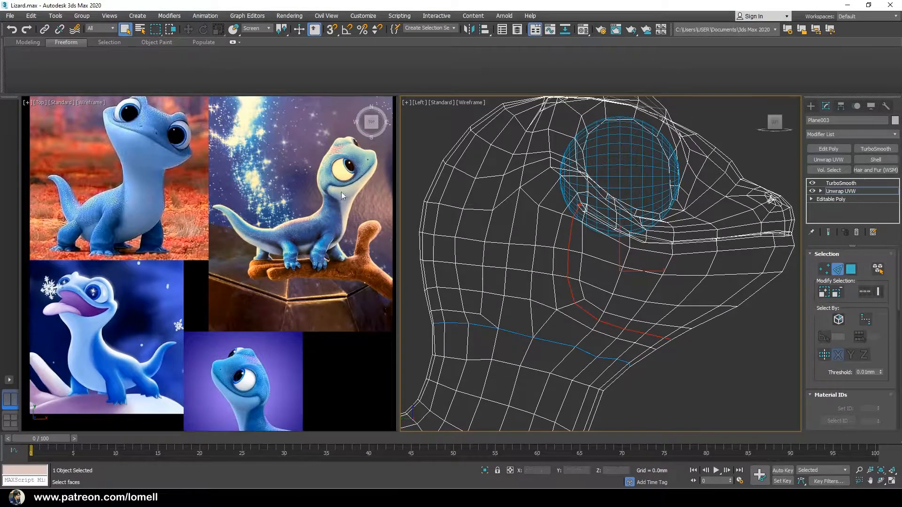
pyautogui.press('F3')
pyautogui.scroll(4, 577, 265)
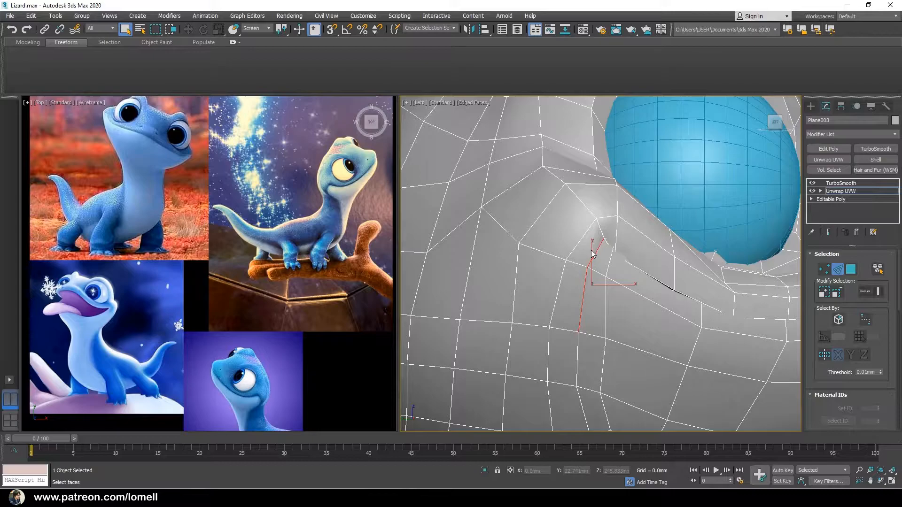
pyautogui.press('F3')
pyautogui.scroll(2, 598, 237)
pyautogui.scroll(-4, 571, 267)
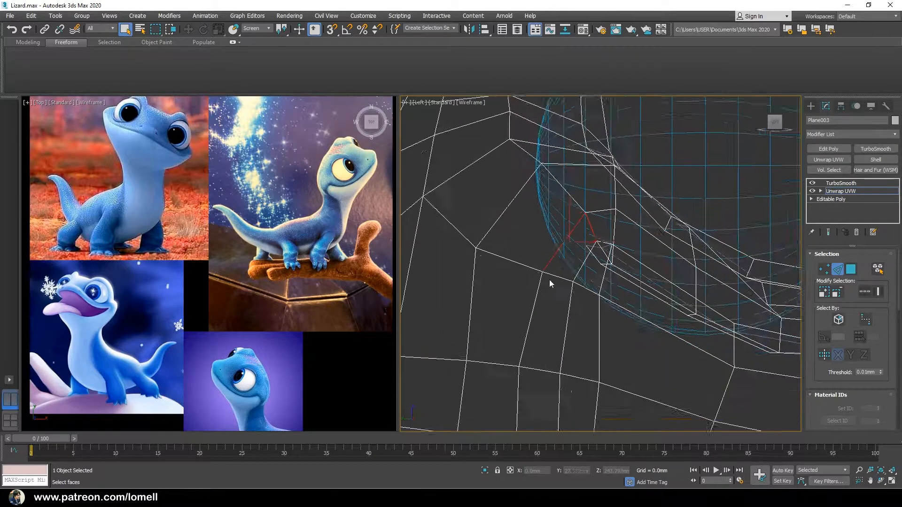
pyautogui.scroll(1, 553, 242)
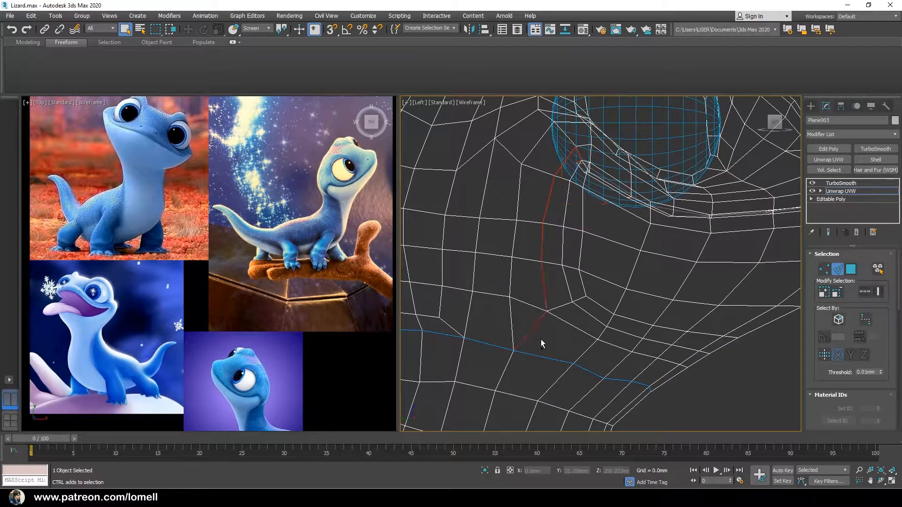
pyautogui.scroll(-6, 541, 340)
# Step: Return to the perspective view, show the modifier settings in two columns, and convert the selected cheek edges to seams
pyautogui.press('F3')
pyautogui.press('p')
pyautogui.moveTo(551, 327)
pyautogui.keyDown('alt'); pyautogui.mouseDown(button='middle')
pyautogui.moveTo(484, 324)
pyautogui.moveTo(538, 324)
pyautogui.mouseUp(button='middle'); pyautogui.keyUp('alt')
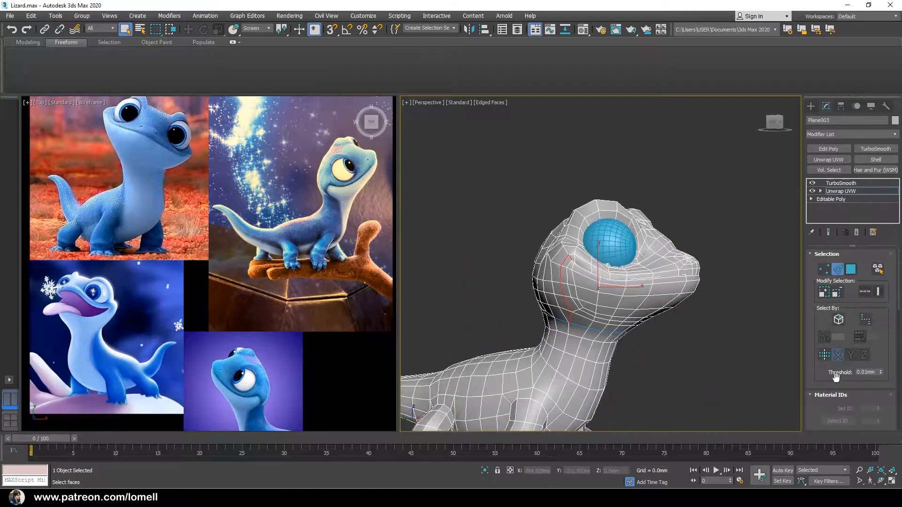
pyautogui.moveTo(804, 329); pyautogui.dragTo(698, 326)
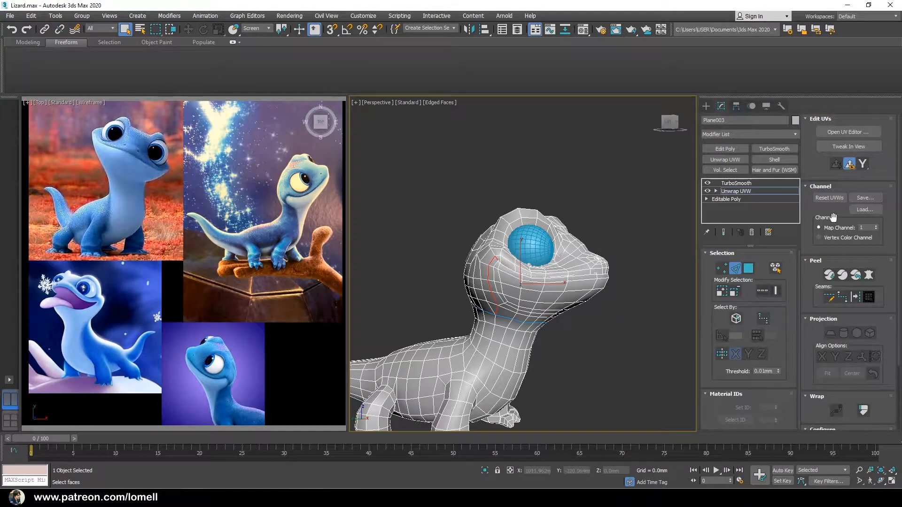
pyautogui.scroll(-1, 844, 295)
pyautogui.moveTo(530, 335); pyautogui.dragTo(572, 294, button='middle')
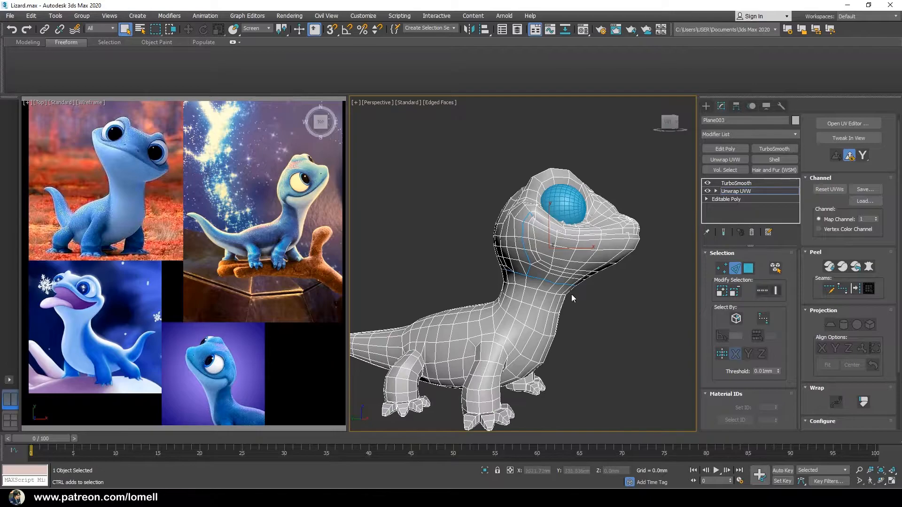
# Step: Select the edge loops where the legs join the body and convert them to seams
pyautogui.moveTo(437, 358); pyautogui.dragTo(493, 268, button='middle')
pyautogui.scroll(3, 493, 267)
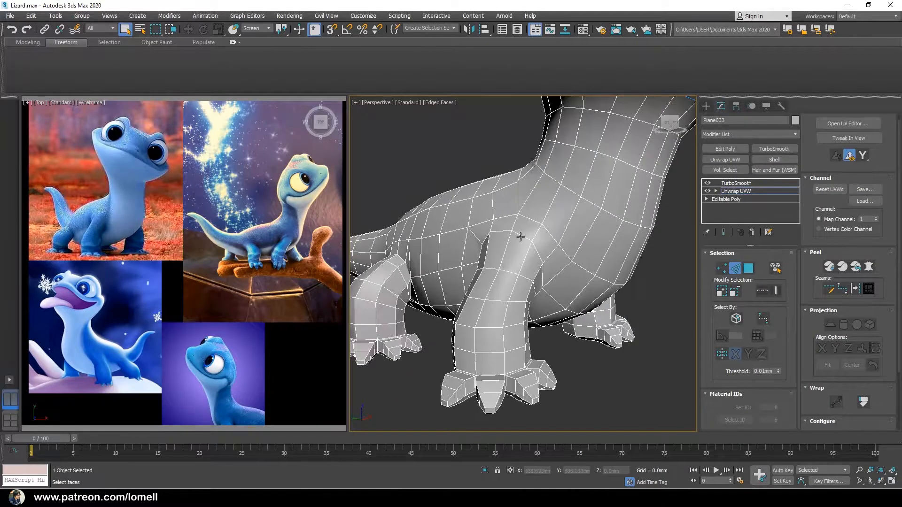
pyautogui.click(522, 235)
pyautogui.keyDown('alt'); pyautogui.moveTo(395, 266); pyautogui.dragTo(419, 280, button='middle'); pyautogui.keyUp('alt')
pyautogui.scroll(2, 489, 261)
pyautogui.scroll(-8, 613, 286)
pyautogui.scroll(6, 531, 254)
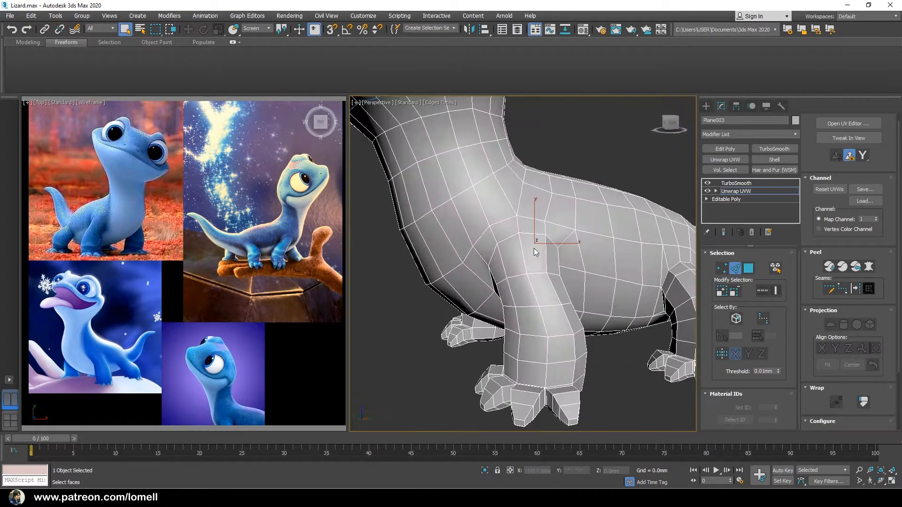
pyautogui.scroll(3, 600, 251)
pyautogui.click(763, 295)
pyautogui.scroll(-5, 554, 272)
pyautogui.keyDown('alt'); pyautogui.moveTo(527, 282); pyautogui.dragTo(577, 313, button='middle'); pyautogui.keyUp('alt')
pyautogui.scroll(-2, 554, 292)
pyautogui.keyDown('alt'); pyautogui.moveTo(634, 291); pyautogui.dragTo(564, 295, button='middle'); pyautogui.keyUp('alt')
pyautogui.scroll(-2, 604, 265)
# Step: Edit the seams to remove surplus edges around the tops of the front legs
pyautogui.click(829, 288)
pyautogui.scroll(3, 540, 244)
pyautogui.keyDown('alt'); pyautogui.click(598, 252); pyautogui.keyUp('alt')
pyautogui.keyDown('alt'); pyautogui.click(627, 259); pyautogui.keyUp('alt')
pyautogui.keyDown('alt'); pyautogui.moveTo(627, 264); pyautogui.dragTo(484, 254, button='middle'); pyautogui.keyUp('alt')
pyautogui.scroll(-2, 497, 255)
pyautogui.keyDown('alt'); pyautogui.click(477, 236); pyautogui.keyUp('alt')
pyautogui.scroll(-2, 533, 241)
pyautogui.keyDown('alt'); pyautogui.click(517, 279); pyautogui.keyUp('alt')
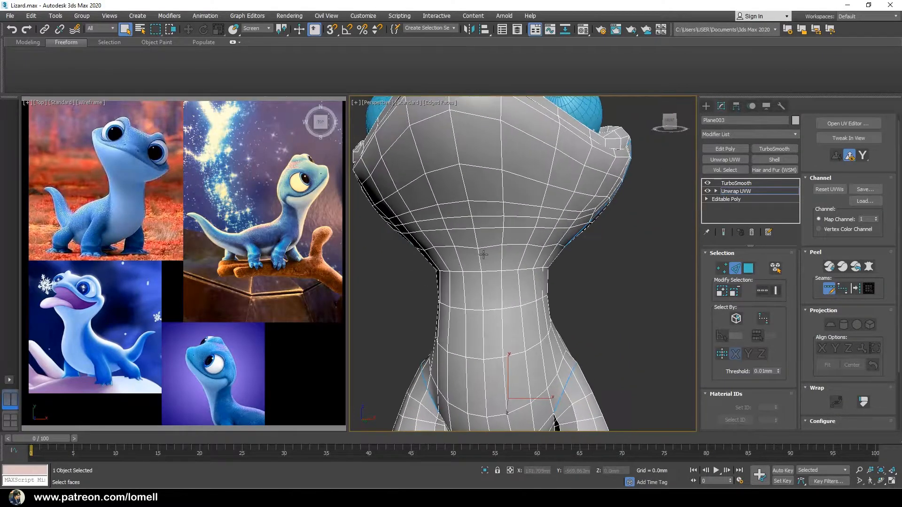
# Step: Lay a point-to-point seam along the centreline of the underside, running from the chin down the throat and belly
pyautogui.scroll(-3, 503, 263)
pyautogui.scroll(2, 527, 249)
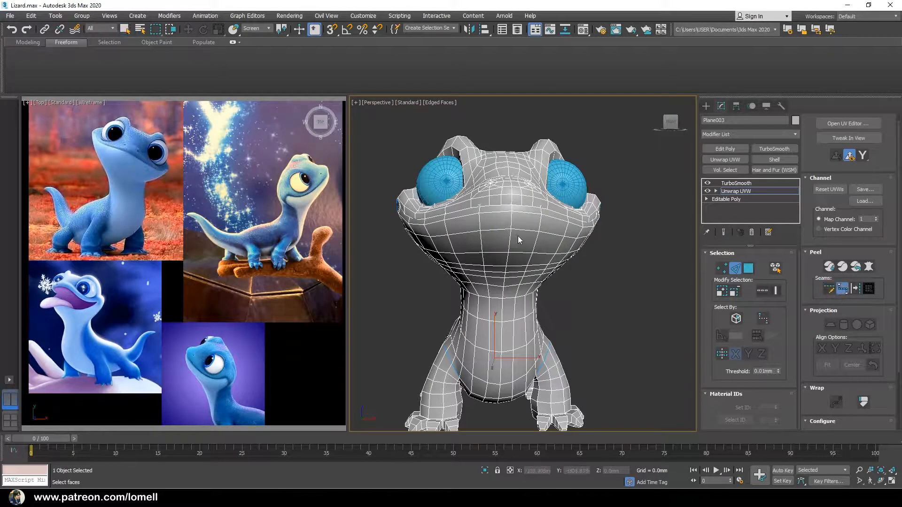
pyautogui.keyDown('alt'); pyautogui.moveTo(514, 313); pyautogui.dragTo(524, 371, button='middle'); pyautogui.keyUp('alt')
pyautogui.scroll(5, 510, 257)
pyautogui.scroll(4, 472, 272)
pyautogui.scroll(-4, 496, 347)
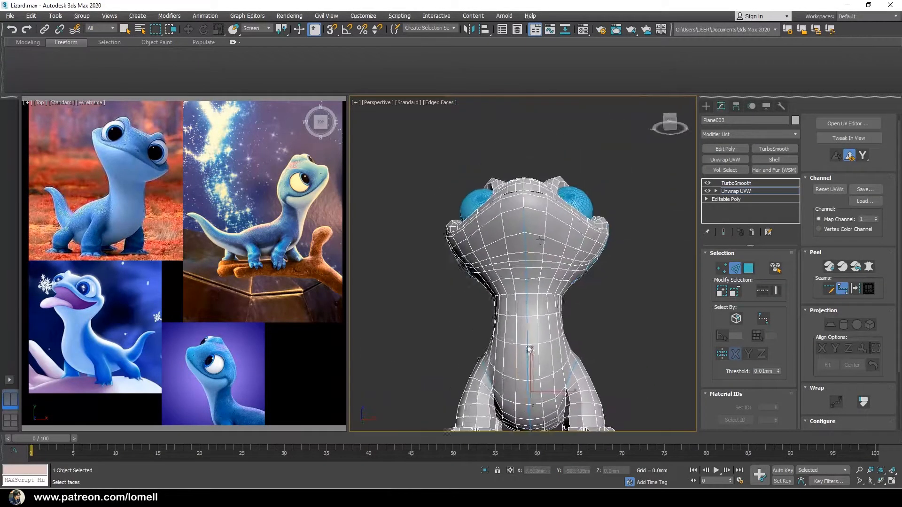
pyautogui.scroll(4, 542, 240)
# Step: Return to edge selection in Unwrap UVW and select the centreline edge loop running over the head and back
pyautogui.moveTo(544, 235); pyautogui.dragTo(547, 303, button='middle')
pyautogui.click(736, 183)
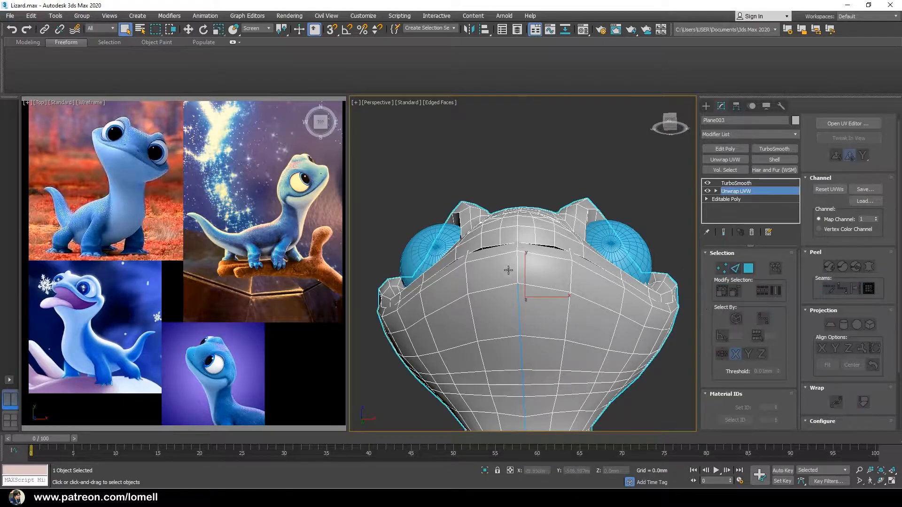
pyautogui.click(736, 268)
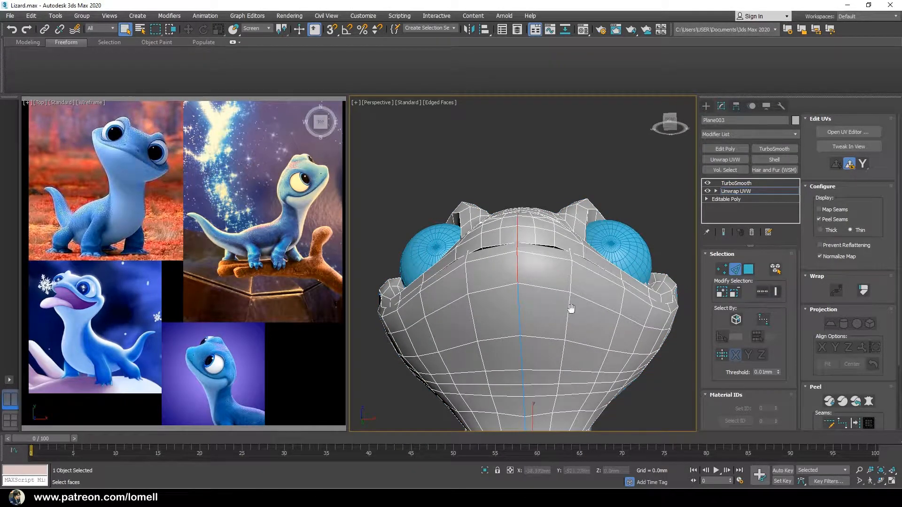
pyautogui.scroll(-2, 553, 270)
# Step: In the left view, deselect the centreline edges running along the back and over the head, keeping those around the mouth
pyautogui.press('l')
pyautogui.moveTo(502, 329); pyautogui.dragTo(495, 258, button='middle')
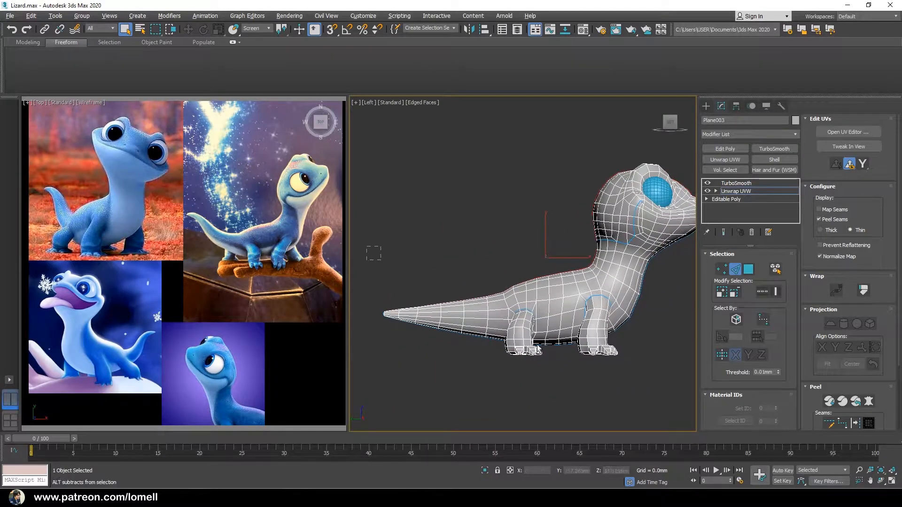
pyautogui.moveTo(622, 311); pyautogui.dragTo(557, 352, button='middle')
pyautogui.keyDown('alt'); pyautogui.moveTo(484, 169); pyautogui.dragTo(587, 330); pyautogui.keyUp('alt')
pyautogui.scroll(4, 603, 296)
pyautogui.moveTo(603, 296); pyautogui.dragTo(520, 376, button='middle')
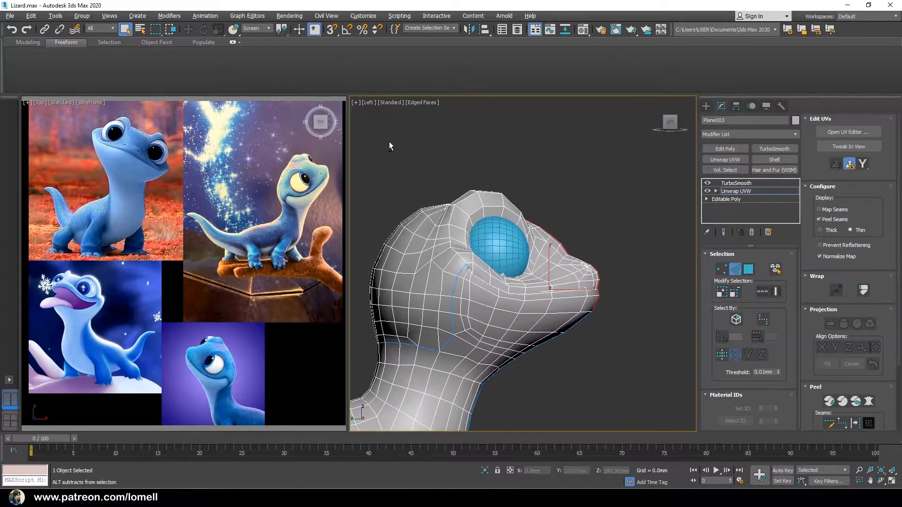
pyautogui.keyDown('alt'); pyautogui.moveTo(642, 282); pyautogui.dragTo(642, 285); pyautogui.keyUp('alt')
# Step: In wireframe, remove the remaining upper snout edges from the selection, keeping the edges inside the mouth and down the chin
pyautogui.scroll(4, 622, 291)
pyautogui.press('F3')
pyautogui.scroll(5, 598, 282)
pyautogui.moveTo(543, 292); pyautogui.dragTo(581, 262, button='middle')
pyautogui.scroll(4, 582, 261)
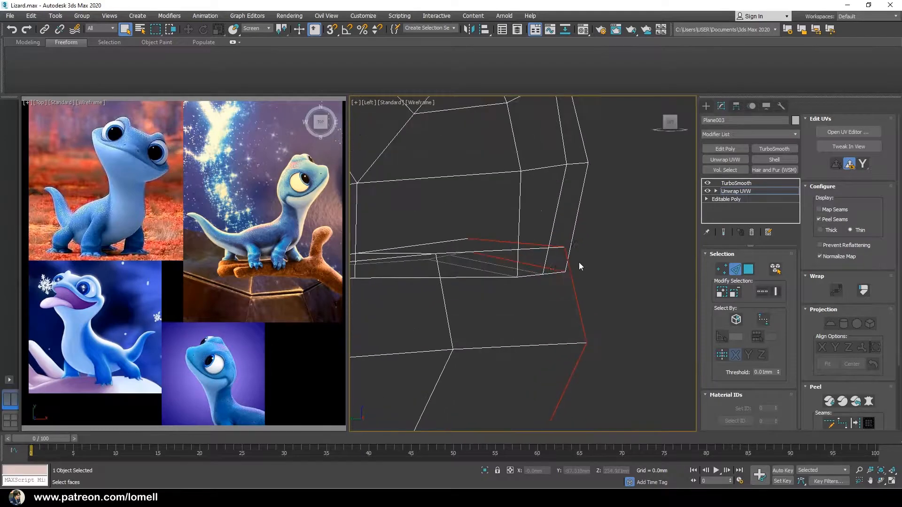
pyautogui.keyDown('alt'); pyautogui.moveTo(537, 263); pyautogui.dragTo(538, 263); pyautogui.keyUp('alt')
# Step: Convert the selected centreline edges inside the mouth and on the chin to peel seams, working in a shaded perspective view
pyautogui.scroll(-4, 557, 286)
pyautogui.moveTo(557, 285); pyautogui.dragTo(545, 274, button='middle')
pyautogui.scroll(-5, 550, 288)
pyautogui.press('p')
pyautogui.keyDown('alt'); pyautogui.moveTo(517, 228); pyautogui.dragTo(476, 251, button='middle'); pyautogui.keyUp('alt')
pyautogui.moveTo(678, 344); pyautogui.dragTo(677, 345)
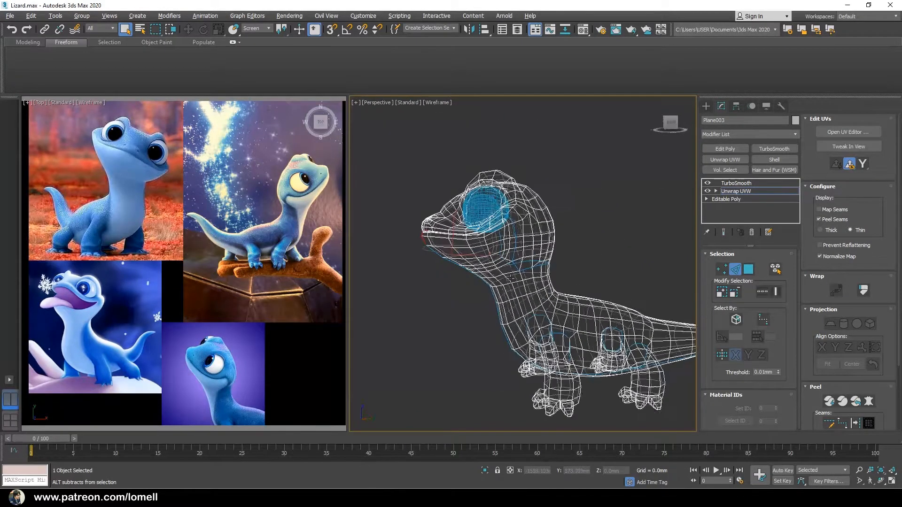
pyautogui.hotkey('shift', 'z')
pyautogui.hotkey('shift', 'z')
pyautogui.hotkey('shift', 'z')
pyautogui.hotkey('shift', 'z')
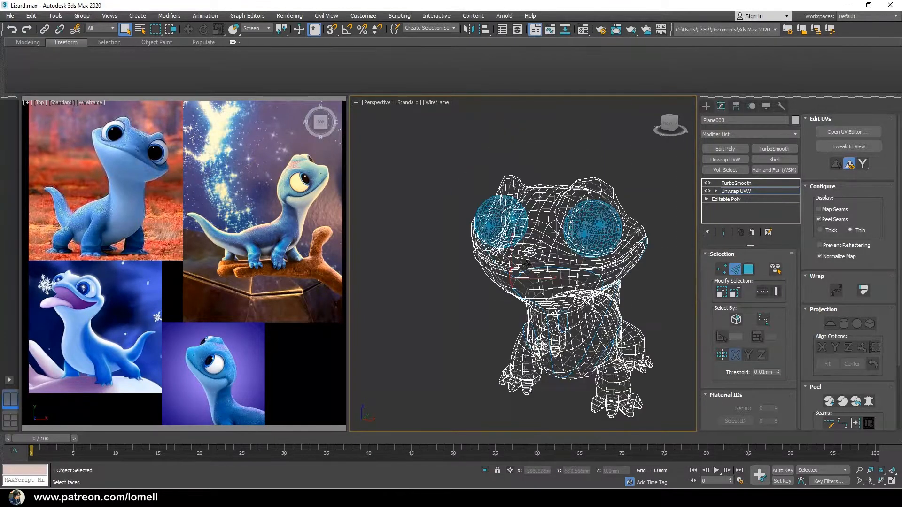
pyautogui.keyDown('alt'); pyautogui.moveTo(453, 260); pyautogui.dragTo(555, 263, button='middle'); pyautogui.keyUp('alt')
pyautogui.press('F3')
pyautogui.scroll(-3, 870, 318)
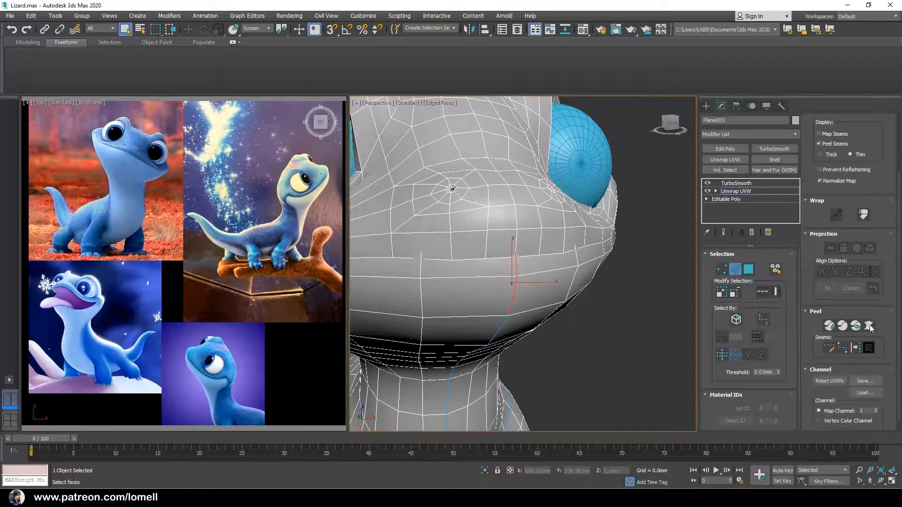
pyautogui.scroll(3, 590, 318)
pyautogui.scroll(-8, 583, 322)
pyautogui.scroll(2, 557, 323)
pyautogui.keyDown('alt'); pyautogui.moveTo(531, 310); pyautogui.dragTo(543, 296, button='middle'); pyautogui.keyUp('alt')
pyautogui.scroll(3, 531, 322)
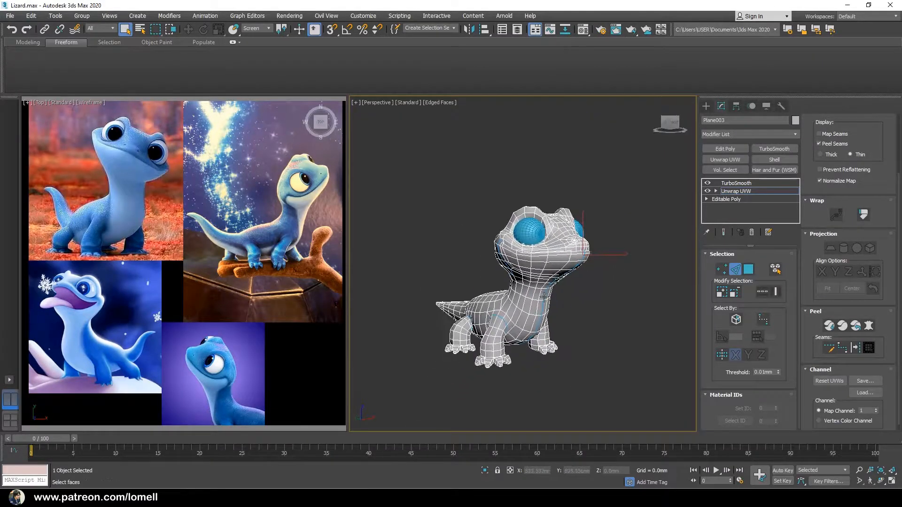
# Step: Switch to face selection, maximize the perspective viewport and hide the ribbon
pyautogui.keyDown('alt'); pyautogui.moveTo(524, 326); pyautogui.dragTo(506, 332, button='middle'); pyautogui.keyUp('alt')
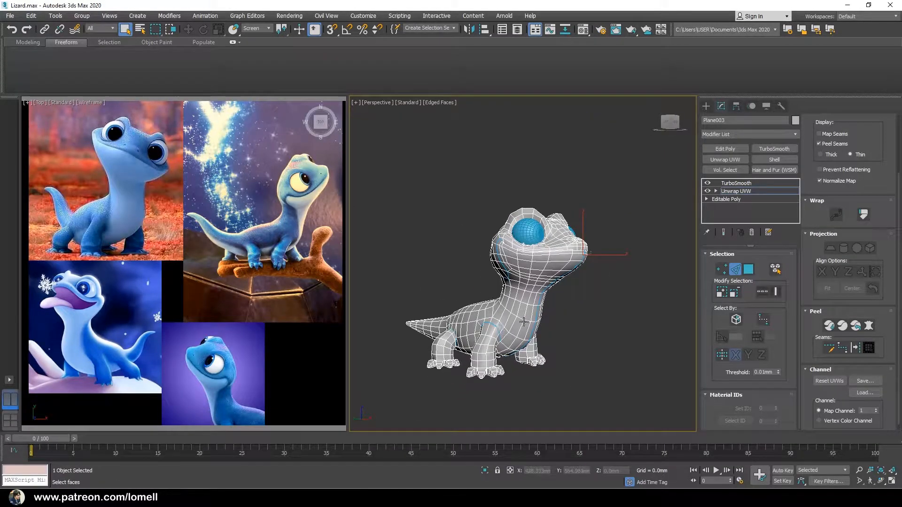
pyautogui.scroll(10, 461, 346)
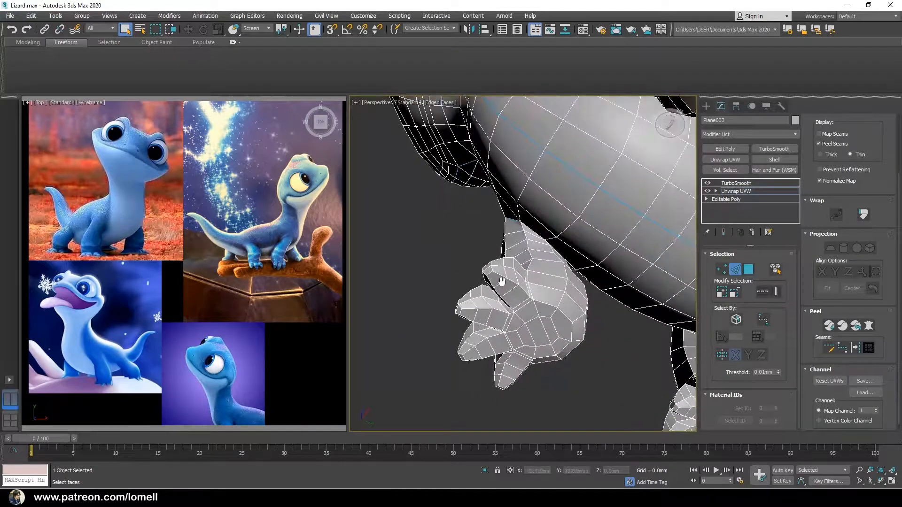
pyautogui.keyDown('alt'); pyautogui.moveTo(438, 258); pyautogui.dragTo(550, 297, button='middle'); pyautogui.keyUp('alt')
pyautogui.press('z')
pyautogui.click(750, 271)
pyautogui.hotkey('alt', 'w')
pyautogui.rightClick(624, 18)
pyautogui.click(644, 48)
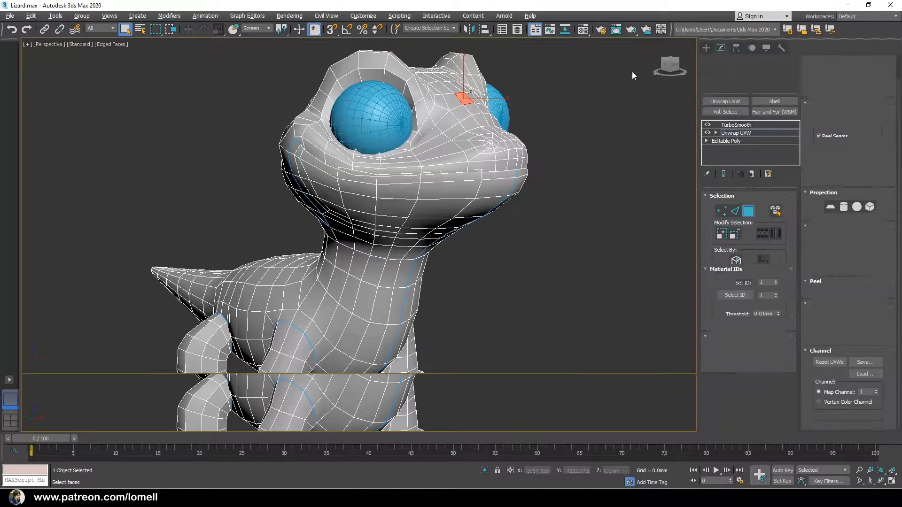
# Step: Try to isolate the head by selecting one of its faces and expanding the selection to the seams
pyautogui.scroll(-5, 554, 201)
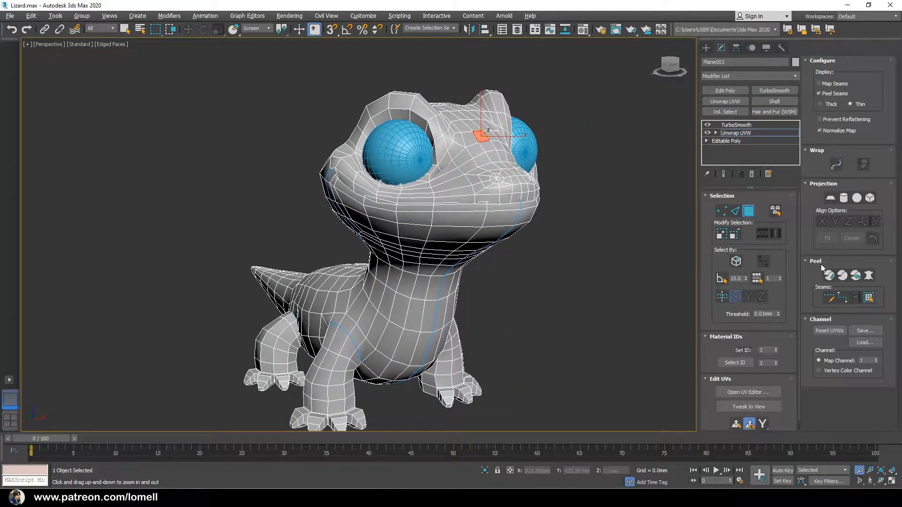
pyautogui.click(869, 297)
pyautogui.keyDown('alt'); pyautogui.moveTo(533, 335); pyautogui.dragTo(557, 348, button='middle'); pyautogui.keyUp('alt')
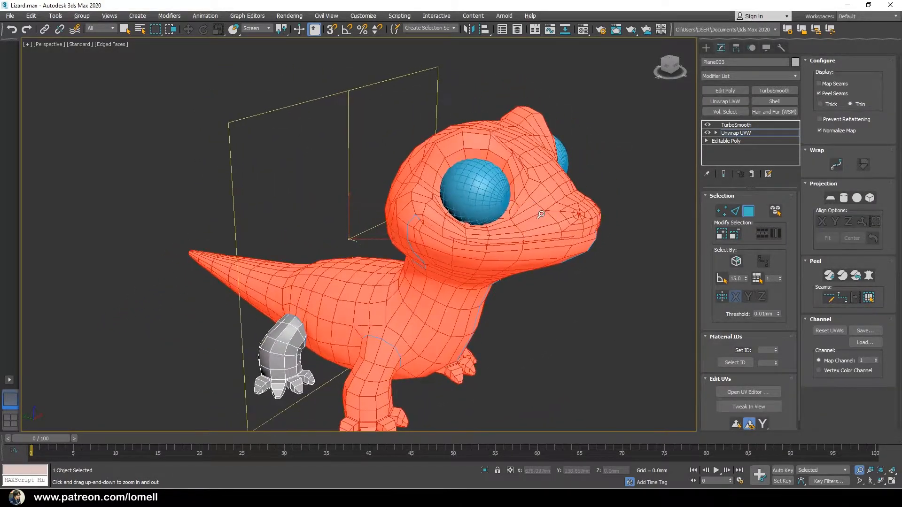
pyautogui.press('q')
pyautogui.click(540, 196)
pyautogui.keyDown('alt'); pyautogui.moveTo(522, 299); pyautogui.dragTo(490, 279, button='middle'); pyautogui.keyUp('alt')
pyautogui.click(870, 298)
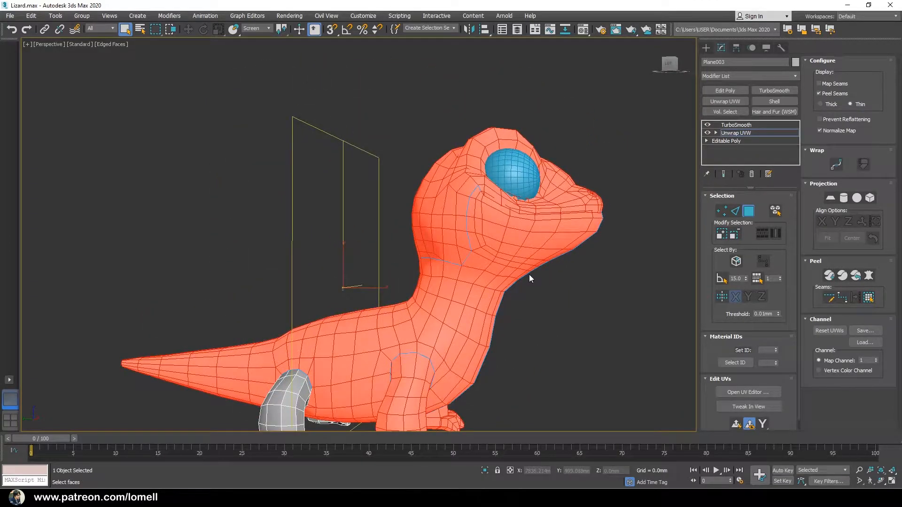
# Step: In the left wireframe view, select the edges at the mouth corner that link the cheek seam to the mouth opening
pyautogui.press('l')
pyautogui.press('z')
pyautogui.moveTo(463, 221); pyautogui.dragTo(486, 276, button='middle')
pyautogui.scroll(10, 485, 276)
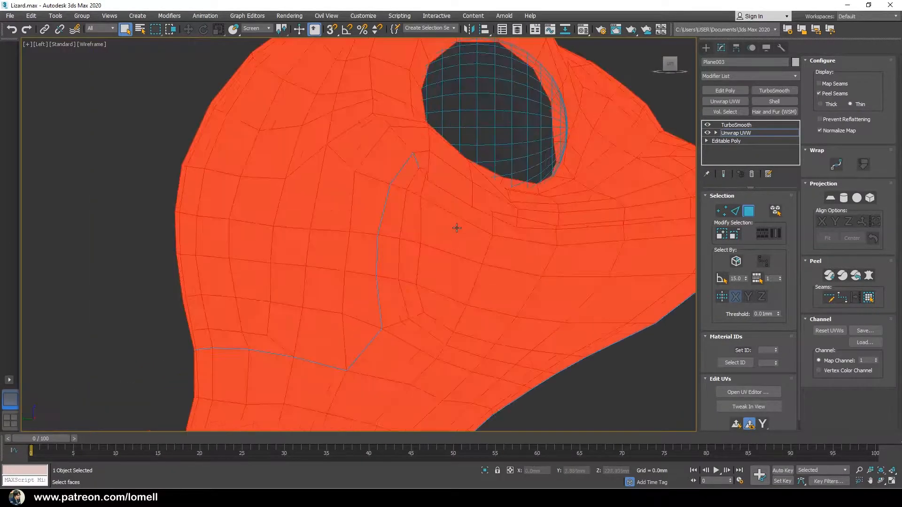
pyautogui.press('F3')
pyautogui.scroll(6, 430, 244)
pyautogui.press('2')
pyautogui.moveTo(403, 230); pyautogui.dragTo(433, 256)
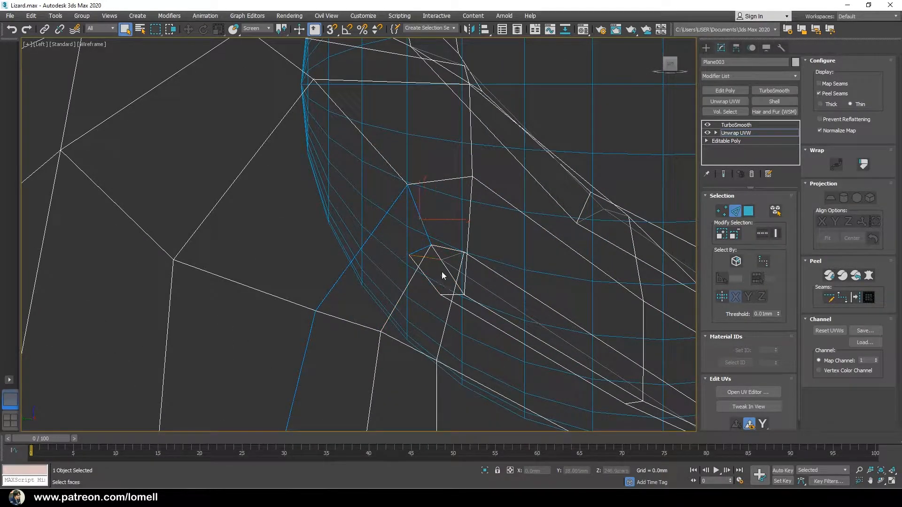
# Step: Trim the mouth corner edge selection in the perspective view and convert the linking edges to seams
pyautogui.press('p')
pyautogui.scroll(-8, 310, 165)
pyautogui.scroll(6, 297, 179)
pyautogui.keyDown('alt'); pyautogui.moveTo(268, 163); pyautogui.dragTo(372, 257, button='middle'); pyautogui.keyUp('alt')
pyautogui.scroll(3, 373, 248)
pyautogui.scroll(5, 379, 228)
pyautogui.scroll(-8, 350, 218)
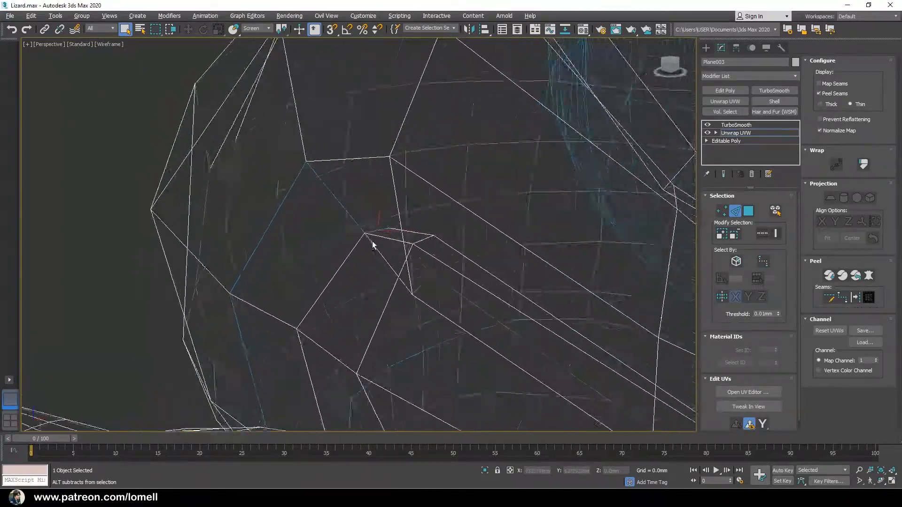
pyautogui.keyDown('alt'); pyautogui.moveTo(468, 249); pyautogui.dragTo(457, 276, button='middle'); pyautogui.keyUp('alt')
pyautogui.scroll(-8, 457, 276)
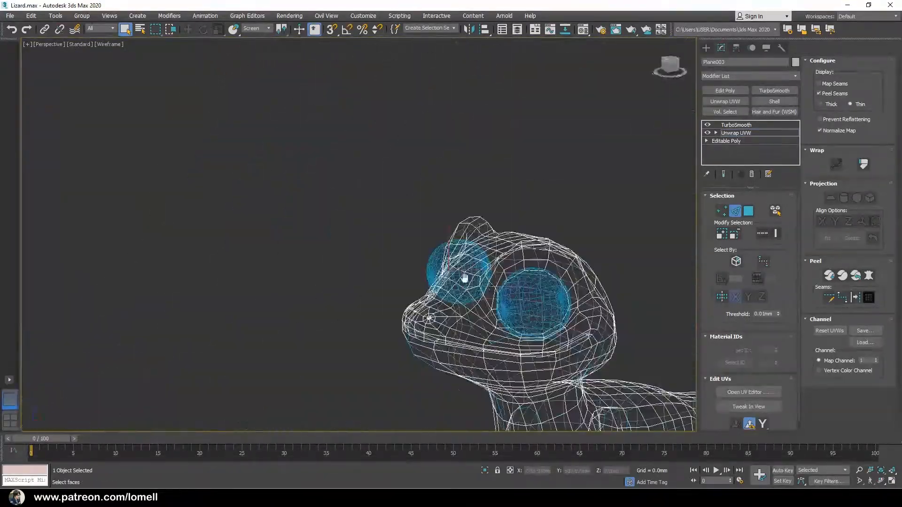
# Step: Isolate the lizard body and extend the seams into both corners of the mouth, deselecting the surplus edges
pyautogui.hotkey('alt', 'q')
pyautogui.keyDown('alt'); pyautogui.moveTo(489, 160); pyautogui.dragTo(463, 188, button='middle'); pyautogui.keyUp('alt')
pyautogui.scroll(5, 463, 187)
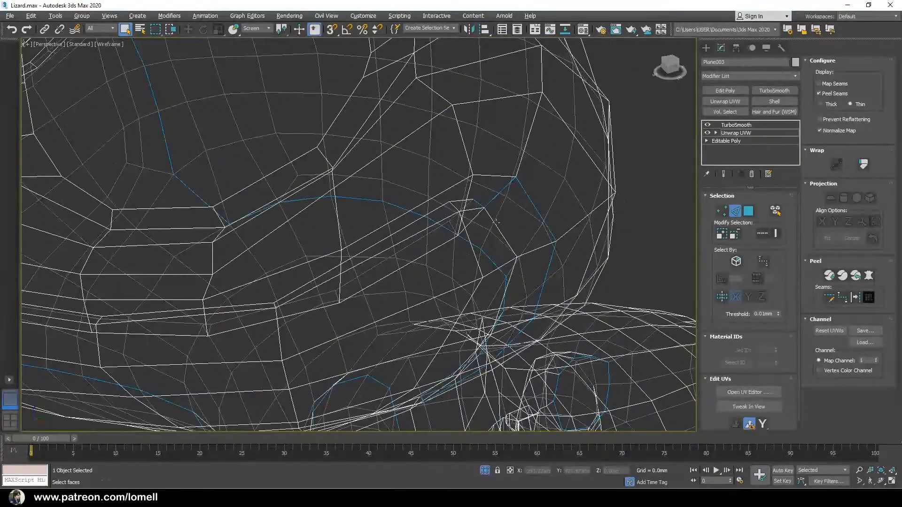
pyautogui.scroll(-8, 496, 222)
pyautogui.keyDown('alt'); pyautogui.moveTo(479, 222); pyautogui.dragTo(510, 271, button='middle'); pyautogui.keyUp('alt')
pyautogui.scroll(6, 510, 272)
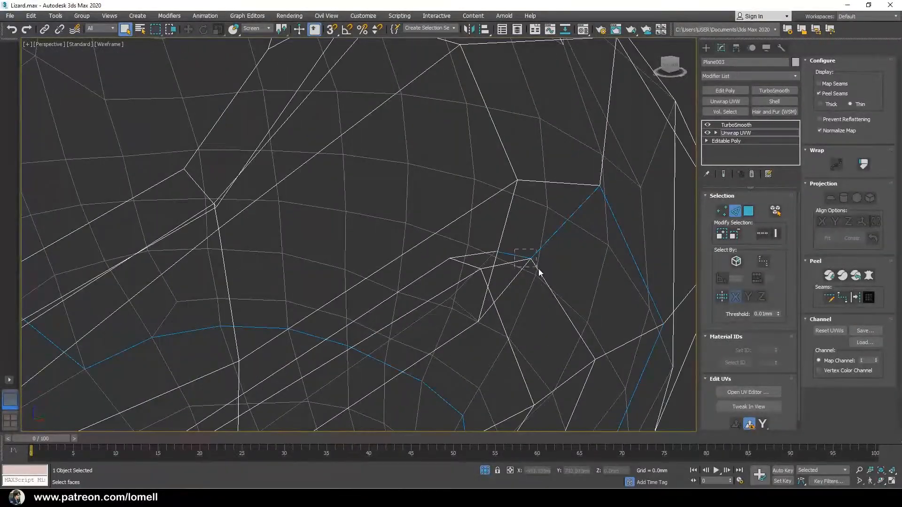
pyautogui.keyDown('alt'); pyautogui.moveTo(543, 269); pyautogui.dragTo(544, 268); pyautogui.keyUp('alt')
pyautogui.keyDown('alt'); pyautogui.moveTo(547, 267); pyautogui.dragTo(557, 260, button='middle'); pyautogui.keyUp('alt')
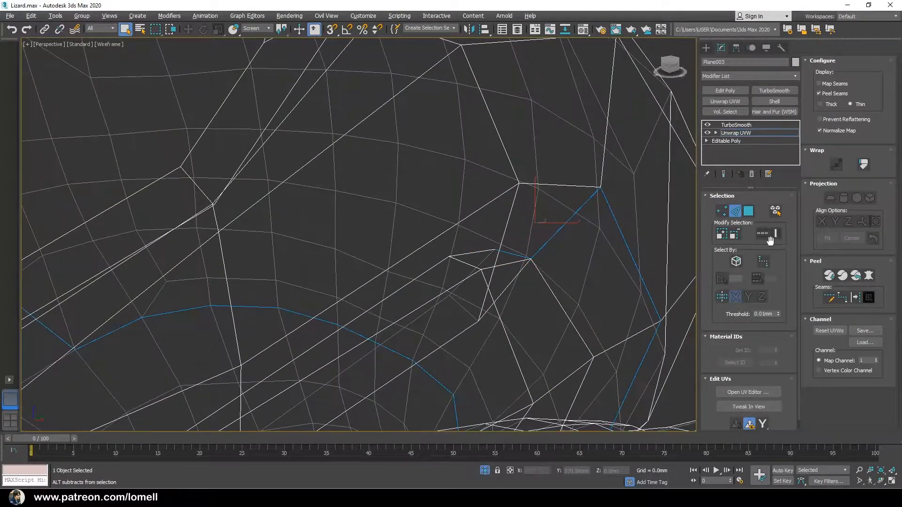
pyautogui.scroll(-8, 469, 291)
pyautogui.keyDown('alt'); pyautogui.moveTo(451, 301); pyautogui.dragTo(367, 321, button='middle'); pyautogui.keyUp('alt')
pyautogui.scroll(6, 354, 322)
pyautogui.scroll(4, 369, 336)
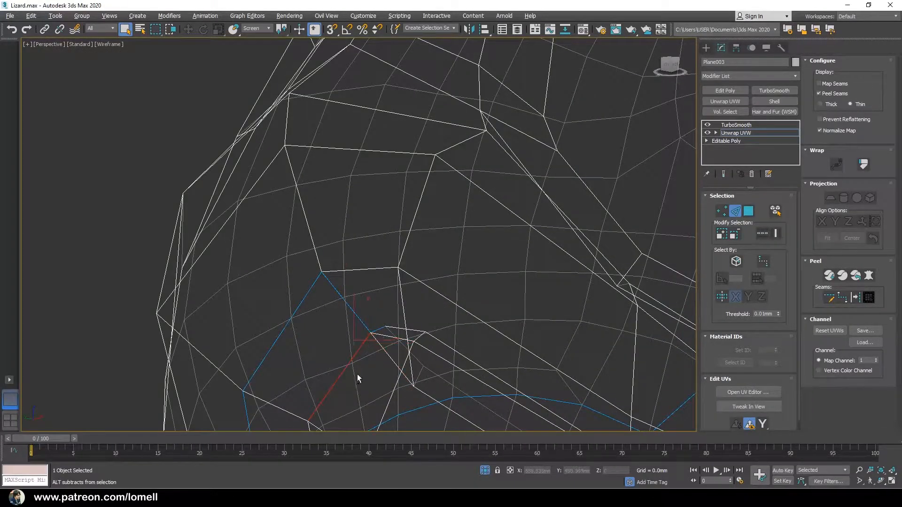
pyautogui.moveTo(591, 303); pyautogui.dragTo(586, 304, button='middle')
# Step: Select a face on the upper head, expand the selection to the seams and return to shaded display
pyautogui.press('3')
pyautogui.click(515, 201)
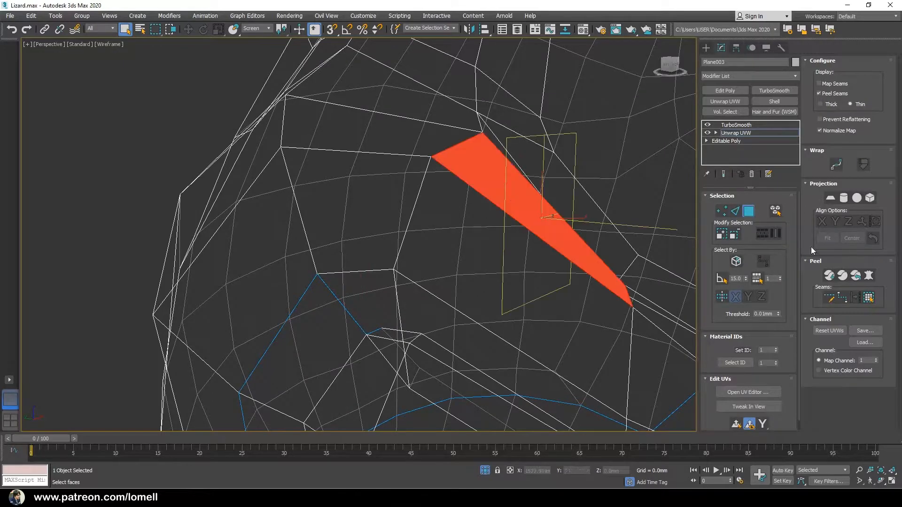
pyautogui.click(869, 300)
pyautogui.scroll(-8, 477, 282)
pyautogui.press('F3')
pyautogui.scroll(4, 507, 282)
pyautogui.keyDown('alt'); pyautogui.moveTo(540, 281); pyautogui.dragTo(516, 279, button='middle'); pyautogui.keyUp('alt')
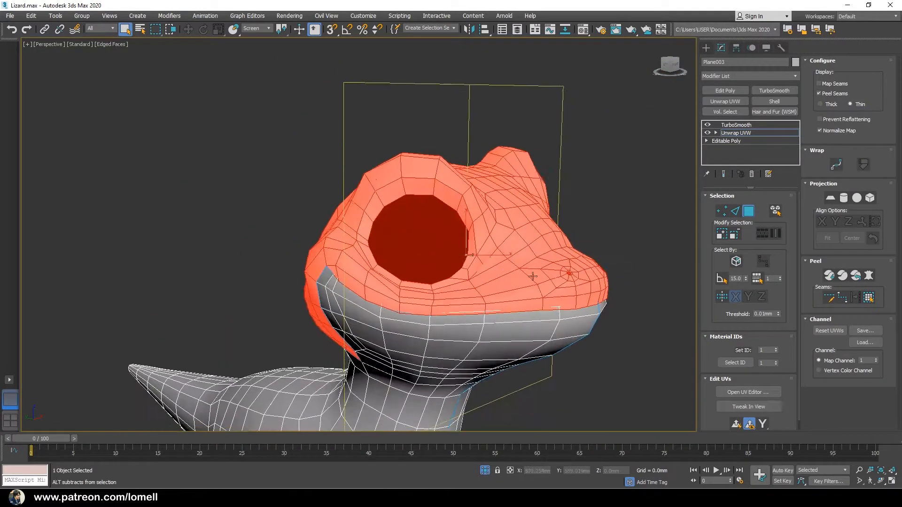
# Step: Open Pelt Map on the head faces, cancel the pelt dialog and move the head island outside the UV tile
pyautogui.click(870, 277)
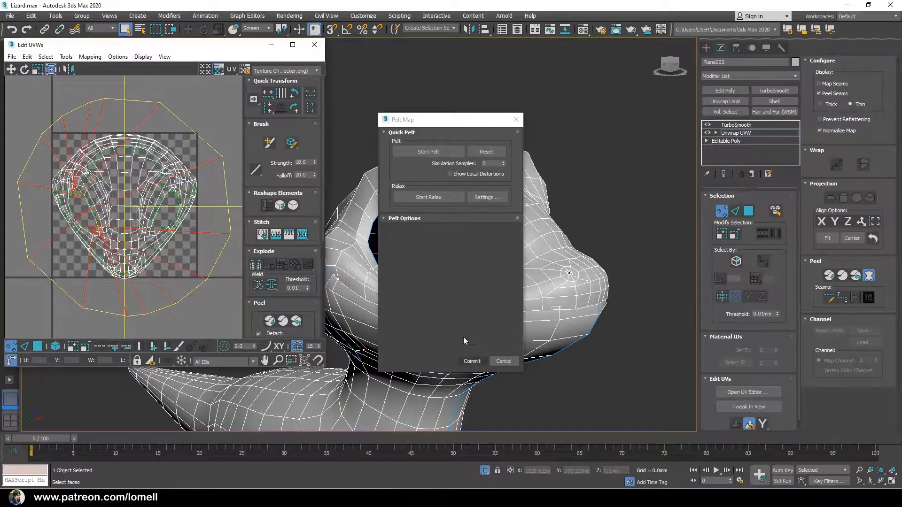
pyautogui.click(385, 218)
pyautogui.click(416, 285)
pyautogui.moveTo(178, 234); pyautogui.dragTo(180, 213, button='middle')
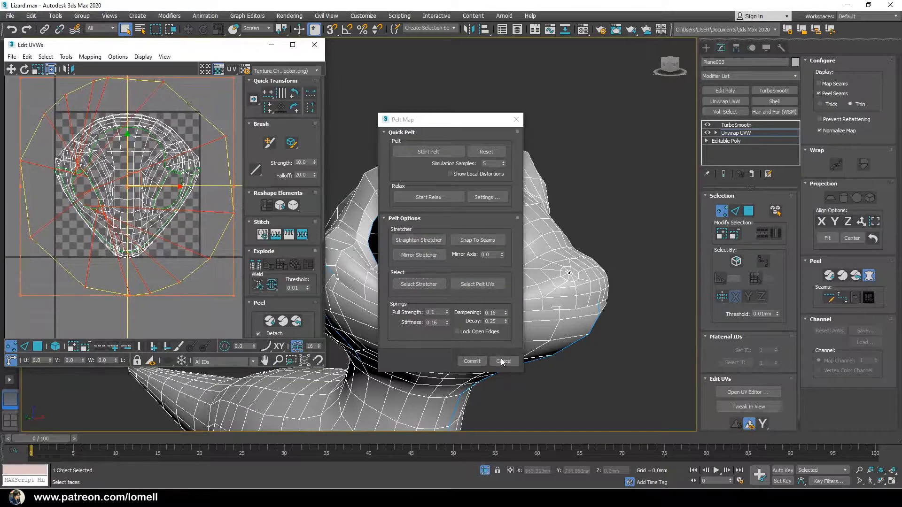
pyautogui.click(504, 361)
pyautogui.moveTo(117, 251); pyautogui.dragTo(118, 244, button='middle')
pyautogui.moveTo(122, 150); pyautogui.dragTo(189, 181)
pyautogui.moveTo(189, 181); pyautogui.dragTo(40, 175, button='middle')
pyautogui.moveTo(39, 175); pyautogui.dragTo(151, 169)
pyautogui.moveTo(152, 170); pyautogui.dragTo(164, 163, button='middle')
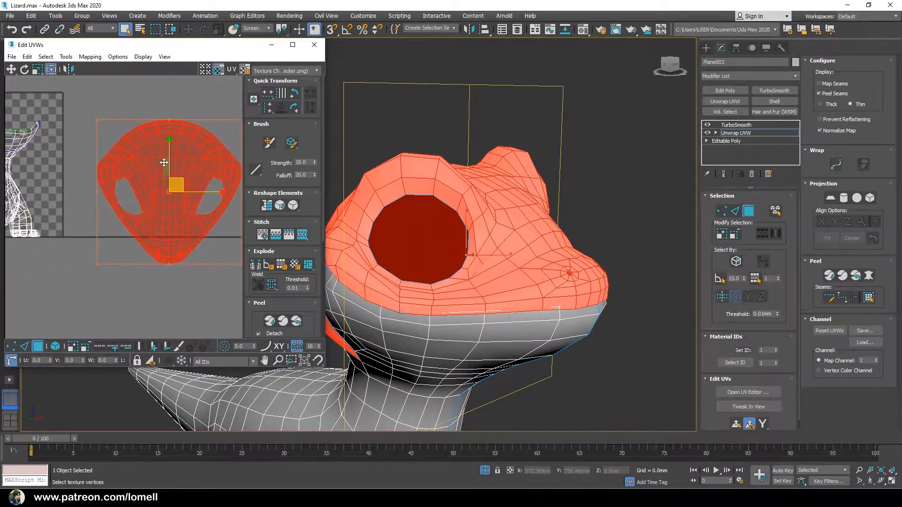
# Step: Preview the UV_Checker texture on the model and switch the preview to CheckerPattern
pyautogui.click(218, 70)
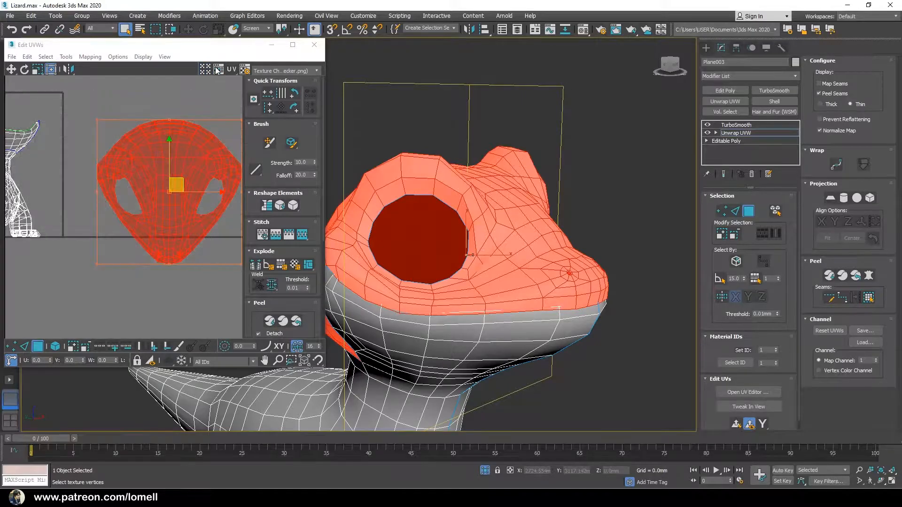
pyautogui.click(207, 71)
pyautogui.click(313, 70)
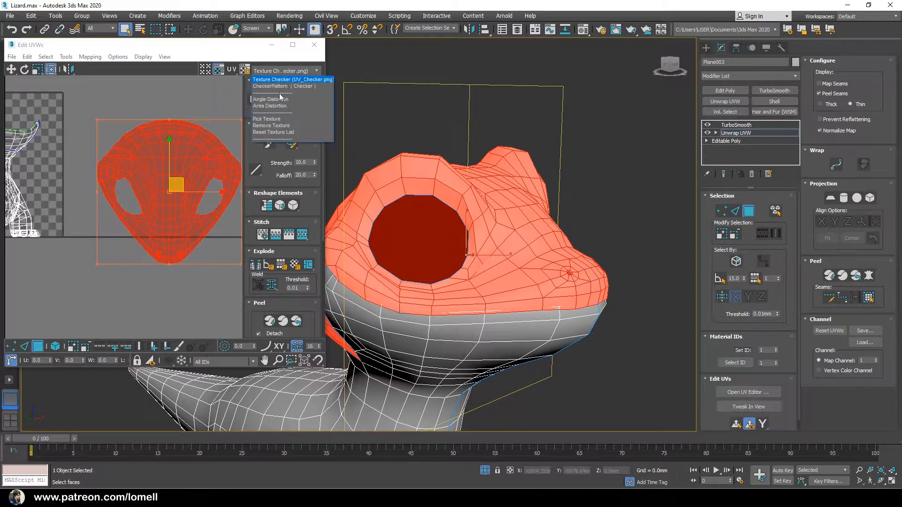
pyautogui.click(276, 79)
pyautogui.click(220, 70)
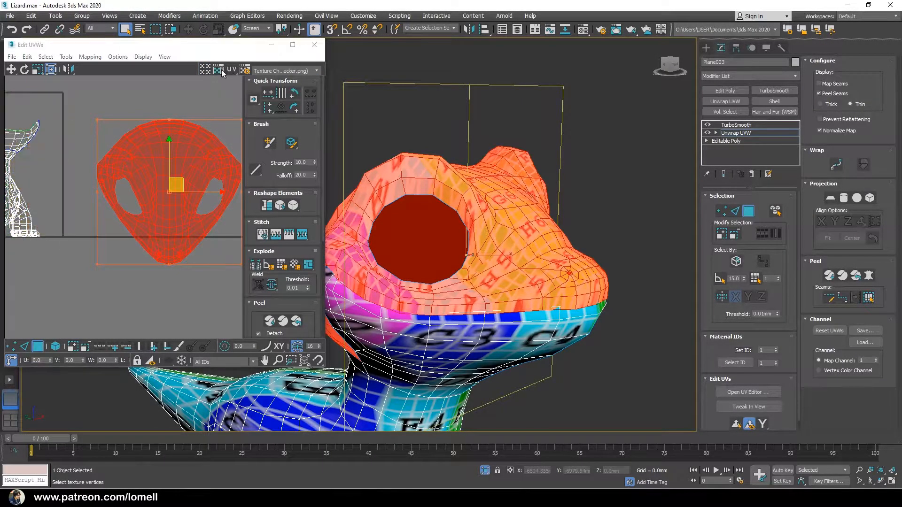
pyautogui.moveTo(188, 145); pyautogui.dragTo(158, 157, button='middle')
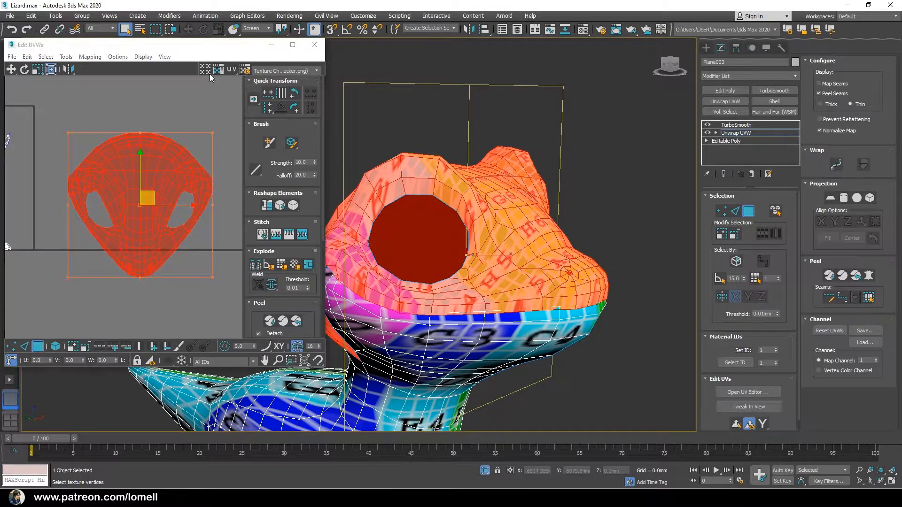
pyautogui.click(310, 71)
pyautogui.click(302, 87)
# Step: Relax the head island with the Relax Tool set to Relax By Polygon Angles and apply the result
pyautogui.moveTo(399, 188)
pyautogui.mouseDown(button='middle')
pyautogui.moveTo(432, 158)
pyautogui.moveTo(413, 197)
pyautogui.mouseUp(button='middle')
pyautogui.moveTo(178, 249); pyautogui.dragTo(185, 247, button='middle')
pyautogui.scroll(3, 185, 247)
pyautogui.moveTo(117, 45); pyautogui.dragTo(547, 89)
pyautogui.click(100, 60)
pyautogui.click(105, 219)
pyautogui.click(463, 113)
pyautogui.click(530, 143)
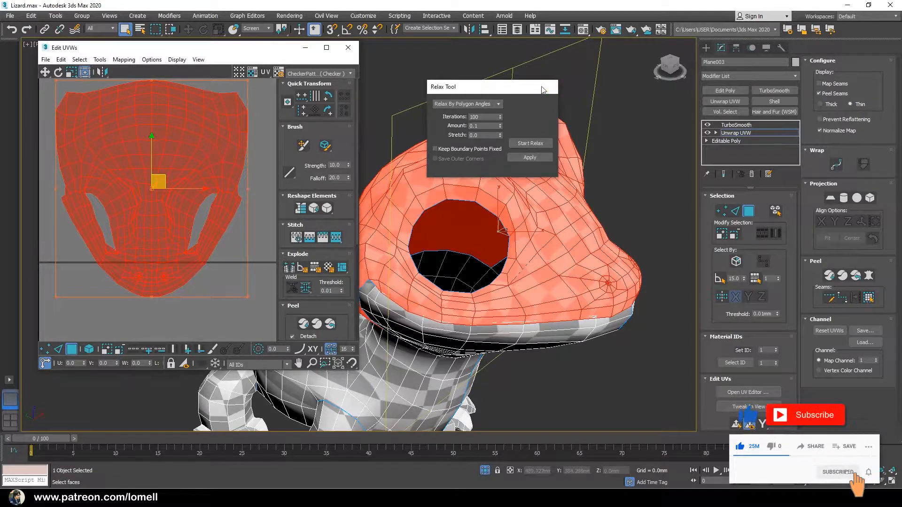
pyautogui.click(531, 159)
# Step: Smooth the UVs across the head island with the Relax brush, raising its falloff to 42
pyautogui.scroll(3, 201, 253)
pyautogui.moveTo(201, 253); pyautogui.dragTo(241, 272, button='middle')
pyautogui.scroll(2, 132, 204)
pyautogui.moveTo(130, 201)
pyautogui.mouseDown(button='middle')
pyautogui.moveTo(119, 221)
pyautogui.moveTo(103, 183)
pyautogui.moveTo(122, 198)
pyautogui.mouseUp(button='middle')
pyautogui.moveTo(122, 197)
pyautogui.keyDown('ctrl'); pyautogui.mouseDown()
pyautogui.moveTo(109, 165)
pyautogui.moveTo(111, 136)
pyautogui.moveTo(101, 134)
pyautogui.moveTo(164, 151)
pyautogui.moveTo(150, 277)
pyautogui.moveTo(162, 254)
pyautogui.mouseUp(); pyautogui.keyUp('ctrl')
pyautogui.moveTo(272, 263); pyautogui.dragTo(161, 272, button='middle')
pyautogui.moveTo(161, 272); pyautogui.dragTo(216, 155)
pyautogui.moveTo(216, 155); pyautogui.dragTo(198, 172, button='middle')
pyautogui.moveTo(205, 168); pyautogui.dragTo(211, 165)
pyautogui.click(178, 221)
pyautogui.moveTo(123, 221)
pyautogui.mouseDown(button='middle')
pyautogui.moveTo(157, 207)
pyautogui.moveTo(226, 209)
pyautogui.mouseUp(button='middle')
pyautogui.moveTo(141, 162); pyautogui.dragTo(134, 221)
pyautogui.moveTo(211, 183); pyautogui.dragTo(182, 186, button='middle')
pyautogui.moveTo(187, 193); pyautogui.dragTo(209, 152)
pyautogui.moveTo(183, 263); pyautogui.dragTo(191, 201, button='middle')
# Step: Relax the crowded UVs at the two nostrils with short Relax brush strokes
pyautogui.scroll(5, 133, 279)
pyautogui.moveTo(133, 278); pyautogui.dragTo(135, 258, button='middle')
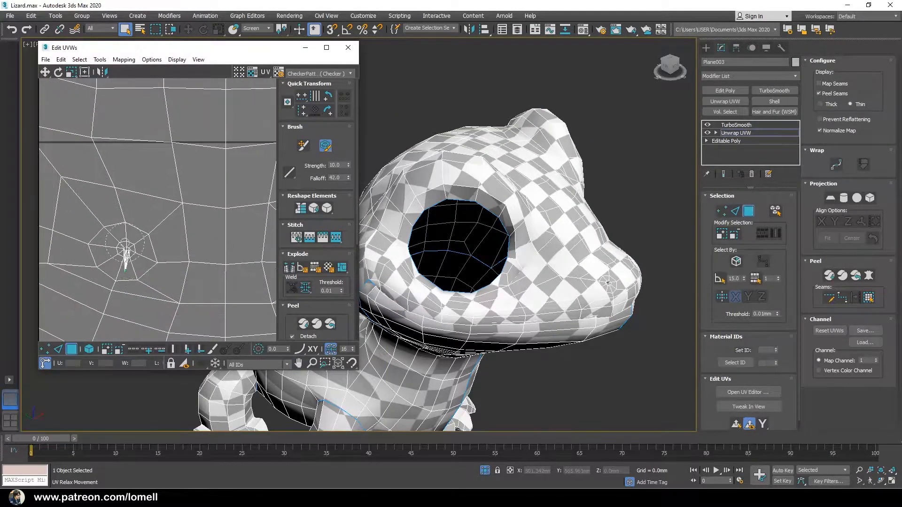
pyautogui.moveTo(125, 254); pyautogui.dragTo(125, 252)
pyautogui.moveTo(190, 249); pyautogui.dragTo(41, 244, button='middle')
pyautogui.moveTo(176, 246); pyautogui.dragTo(177, 249)
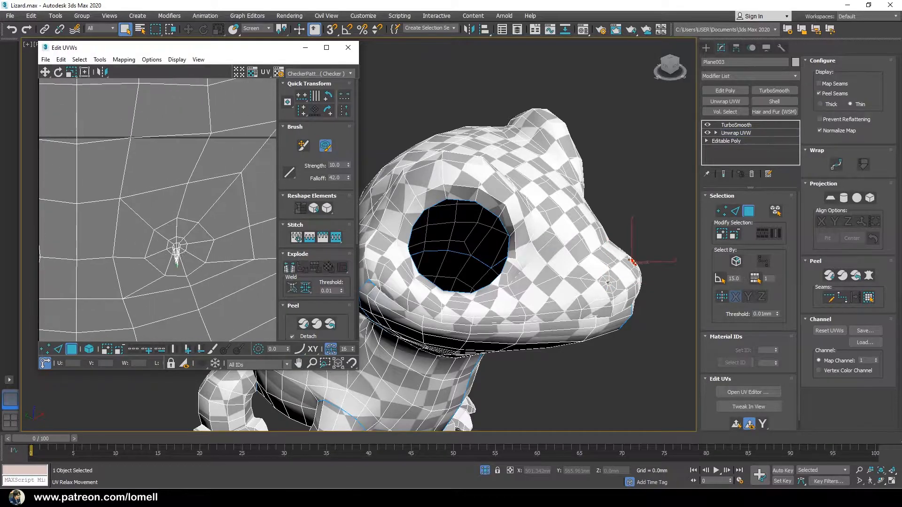
# Step: Pull the crowded UVs at one nostril apart with the Paint Move brush
pyautogui.scroll(5, 179, 253)
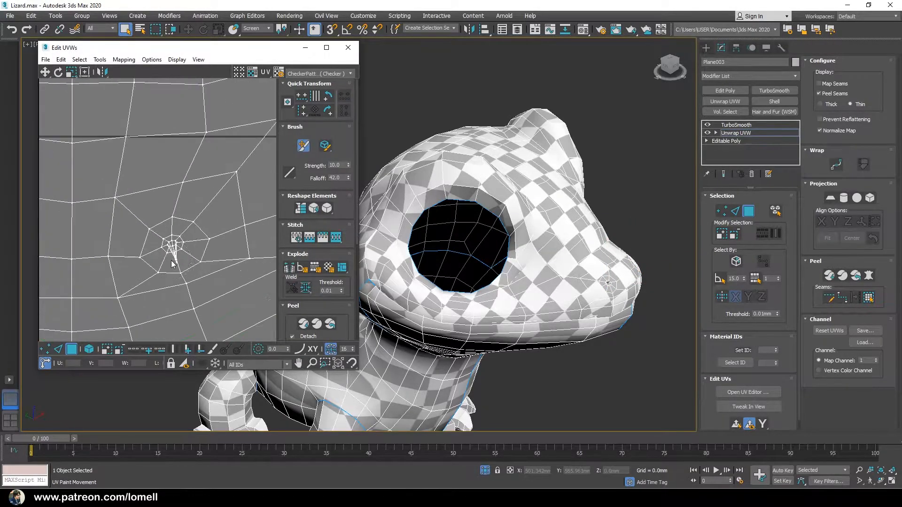
pyautogui.press('1')
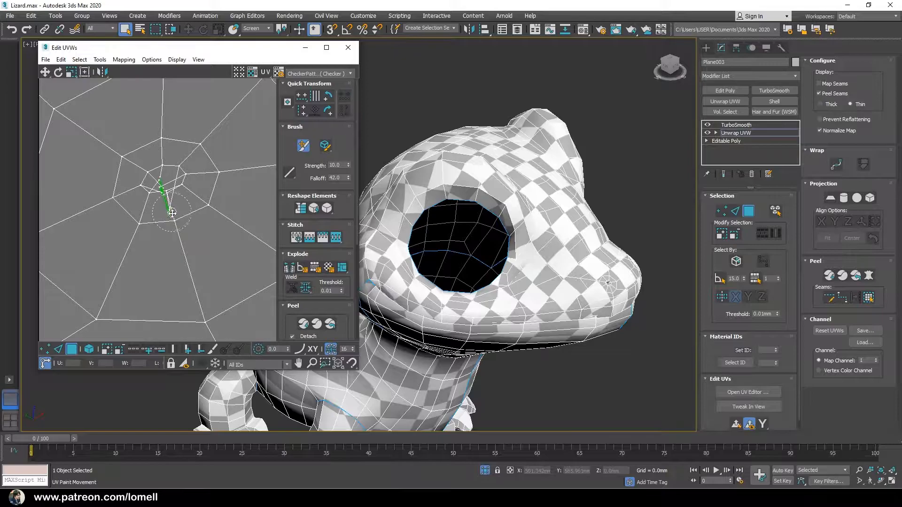
pyautogui.moveTo(176, 218); pyautogui.dragTo(162, 196)
pyautogui.moveTo(164, 197); pyautogui.dragTo(173, 209, button='middle')
pyautogui.rightClick(174, 185)
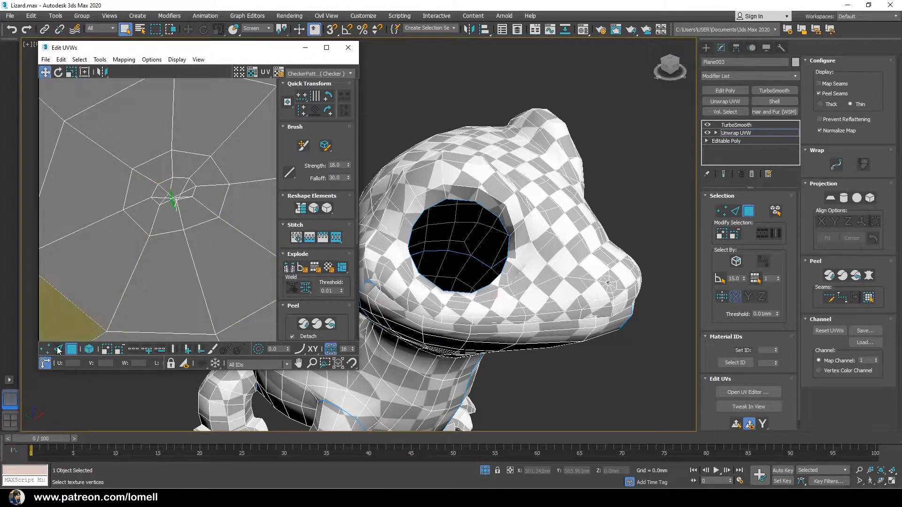
# Step: Select the crowded inner vertices of the nostrils and relax them with the Relax Tool set to Relax By Centers
pyautogui.press('1')
pyautogui.scroll(3, 128, 234)
pyautogui.scroll(-4, 128, 234)
pyautogui.moveTo(115, 232); pyautogui.dragTo(195, 238, button='middle')
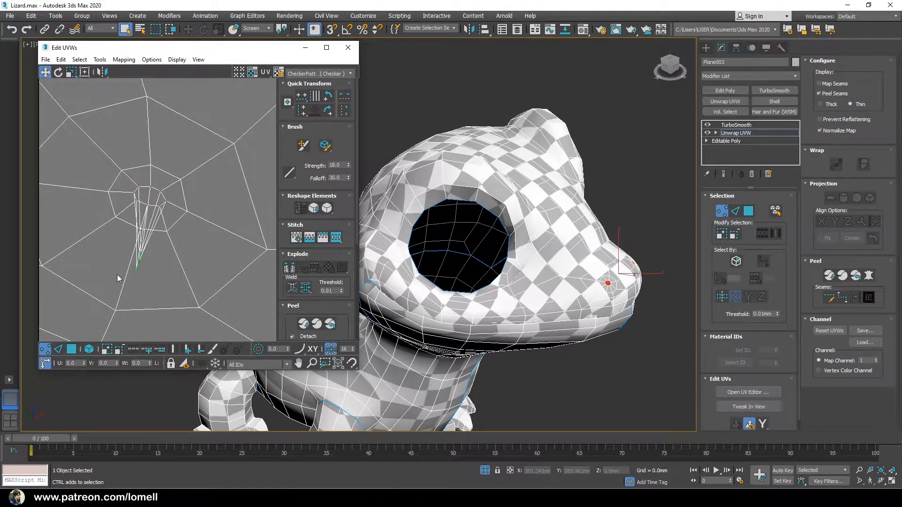
pyautogui.click(100, 60)
pyautogui.click(120, 218)
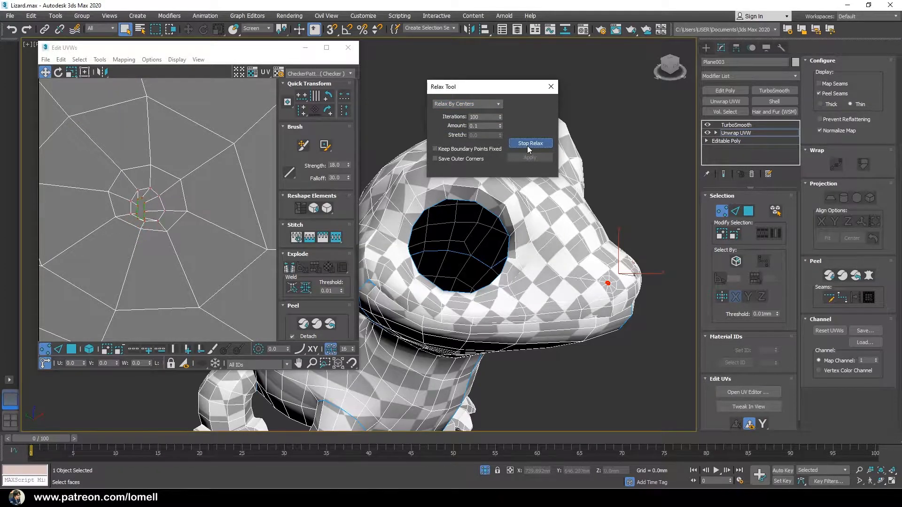
# Step: Adjust the UV vertices at the corner of the eye opening with the Paint Move brush and close the Relax Tool
pyautogui.moveTo(164, 228); pyautogui.dragTo(123, 245, button='middle')
pyautogui.scroll(-3, 124, 245)
pyautogui.moveTo(212, 240); pyautogui.dragTo(173, 259, button='middle')
pyautogui.scroll(3, 185, 195)
pyautogui.scroll(-3, 173, 258)
pyautogui.moveTo(191, 205); pyautogui.dragTo(185, 242, button='middle')
pyautogui.scroll(3, 185, 242)
pyautogui.click(301, 146)
pyautogui.moveTo(145, 207)
pyautogui.mouseDown(button='middle')
pyautogui.moveTo(171, 177)
pyautogui.moveTo(147, 232)
pyautogui.moveTo(200, 214)
pyautogui.mouseUp(button='middle')
pyautogui.scroll(-3, 169, 171)
pyautogui.scroll(3, 200, 215)
pyautogui.moveTo(200, 215); pyautogui.dragTo(120, 183, button='middle')
pyautogui.scroll(-3, 131, 212)
pyautogui.scroll(3, 156, 271)
pyautogui.scroll(-3, 197, 255)
pyautogui.scroll(4, 175, 284)
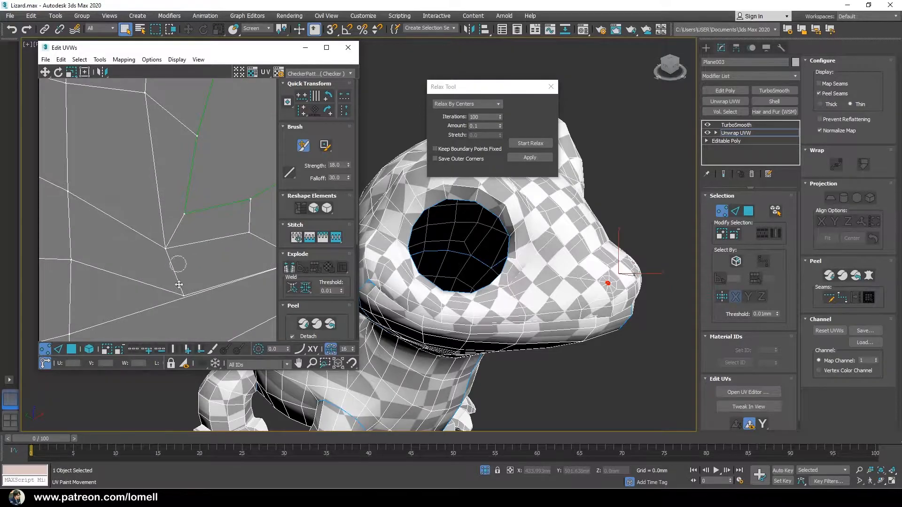
pyautogui.scroll(-4, 183, 204)
pyautogui.moveTo(183, 205); pyautogui.dragTo(171, 159, button='middle')
pyautogui.click(551, 87)
# Step: Save the scene
pyautogui.scroll(-2, 539, 227)
pyautogui.scroll(3, 483, 215)
pyautogui.scroll(-5, 483, 215)
pyautogui.click(9, 16)
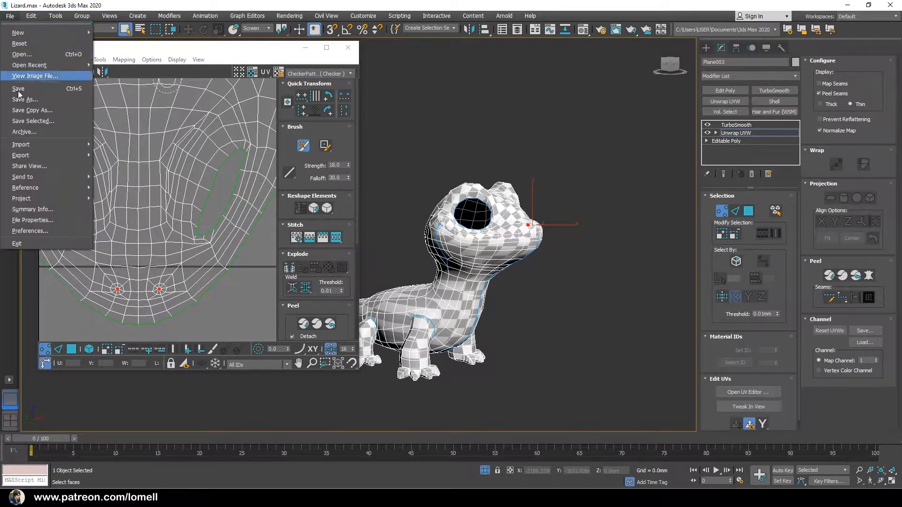
# Step: Expand a body polygon selection to the peel seams to check how the seams separate the legs
pyautogui.keyDown('alt'); pyautogui.moveTo(548, 274); pyautogui.dragTo(568, 294, button='middle'); pyautogui.keyUp('alt')
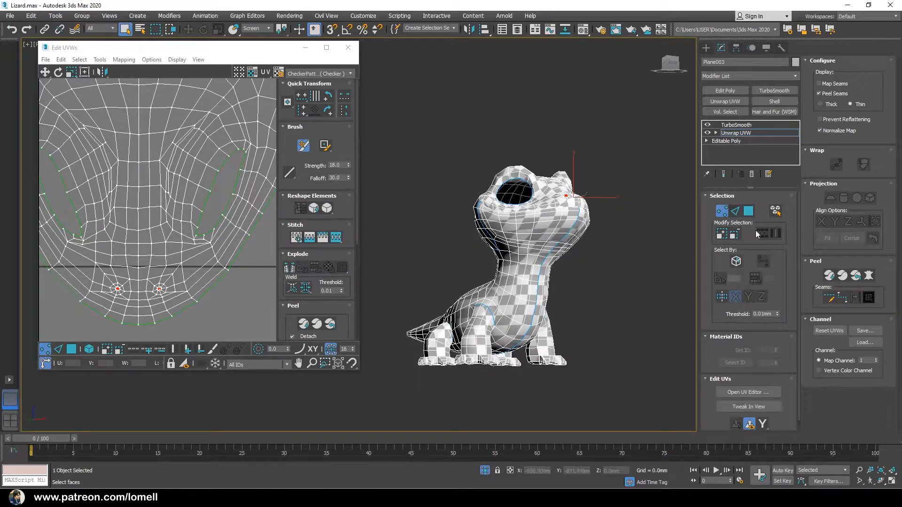
pyautogui.click(749, 211)
pyautogui.click(871, 299)
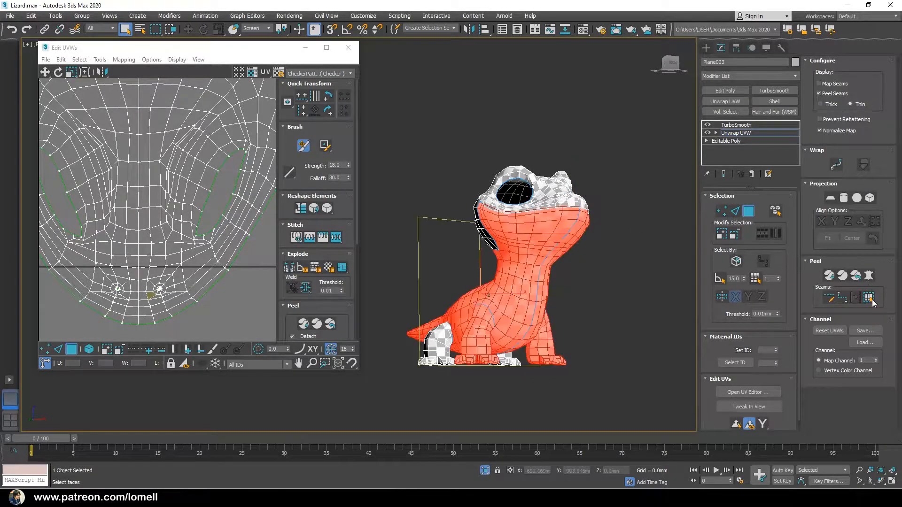
# Step: Complete the open peel seam across the inner side of the leg with point-to-point seams in wireframe view
pyautogui.moveTo(520, 322)
pyautogui.keyDown('alt'); pyautogui.mouseDown(button='middle')
pyautogui.moveTo(570, 324)
pyautogui.moveTo(453, 298)
pyautogui.moveTo(487, 304)
pyautogui.moveTo(459, 324)
pyautogui.moveTo(451, 346)
pyautogui.moveTo(430, 339)
pyautogui.moveTo(458, 318)
pyautogui.moveTo(546, 326)
pyautogui.moveTo(596, 249)
pyautogui.mouseUp(button='middle'); pyautogui.keyUp('alt')
pyautogui.scroll(5, 470, 296)
pyautogui.press('F3')
pyautogui.scroll(4, 446, 341)
pyautogui.scroll(4, 460, 312)
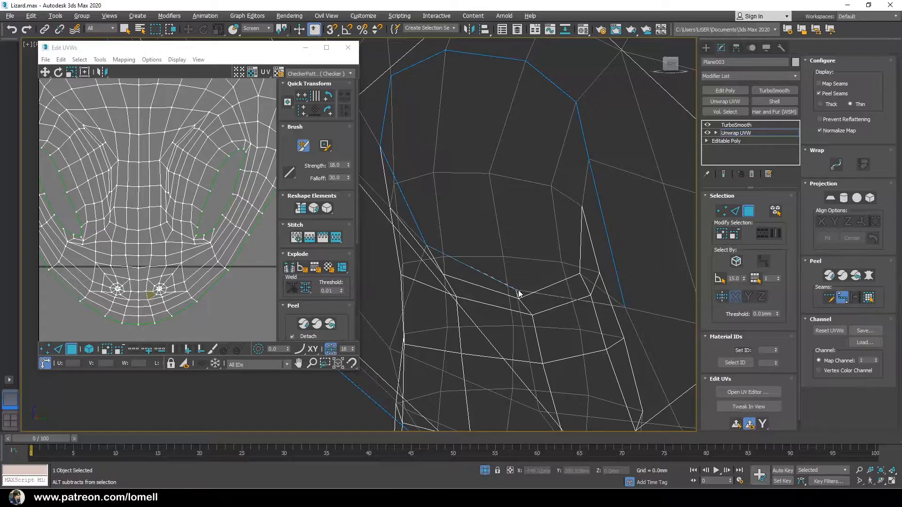
pyautogui.keyDown('alt'); pyautogui.moveTo(586, 275); pyautogui.dragTo(555, 264, button='middle'); pyautogui.keyUp('alt')
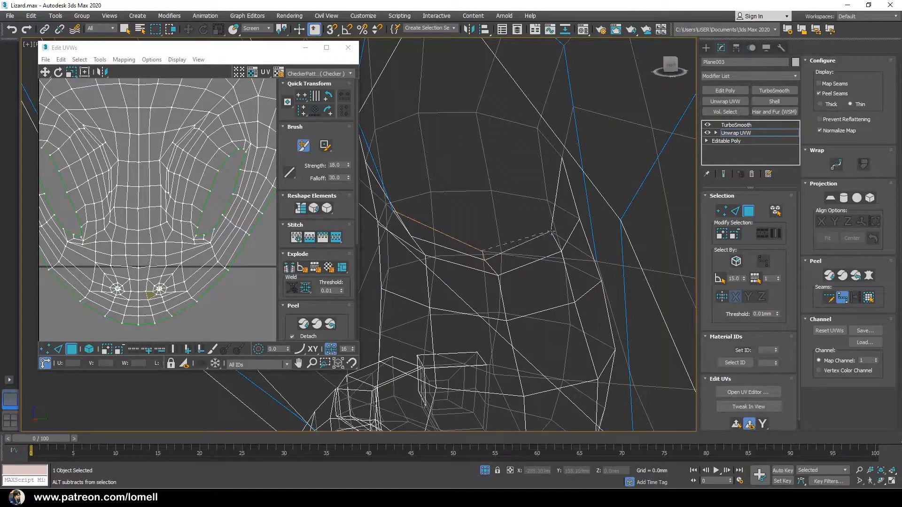
pyautogui.keyDown('alt'); pyautogui.moveTo(562, 172); pyautogui.dragTo(570, 133, button='middle'); pyautogui.keyUp('alt')
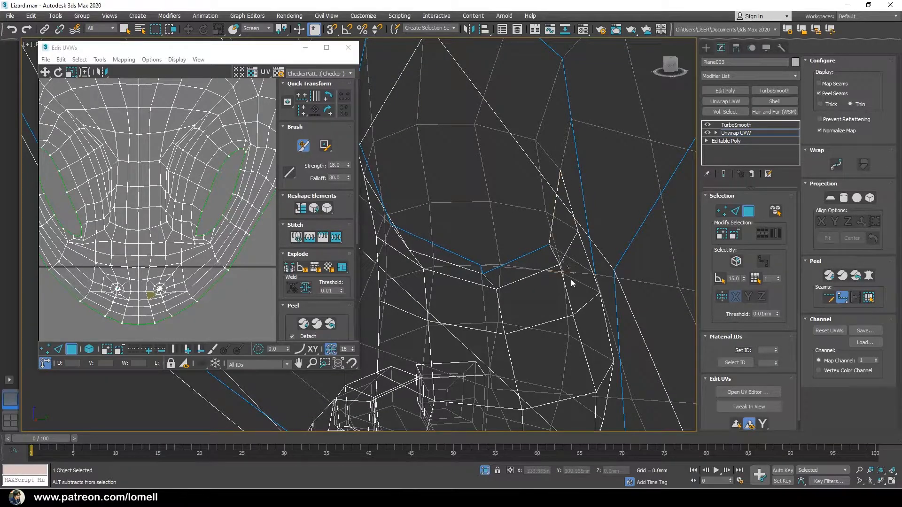
# Step: Correct the peel seam edges around the leg joint with Edit Seams
pyautogui.scroll(-5, 572, 284)
pyautogui.keyDown('alt'); pyautogui.moveTo(453, 277); pyautogui.dragTo(531, 268, button='middle'); pyautogui.keyUp('alt')
pyautogui.scroll(4, 511, 273)
pyautogui.scroll(3, 510, 273)
pyautogui.moveTo(506, 301); pyautogui.dragTo(446, 235, button='middle')
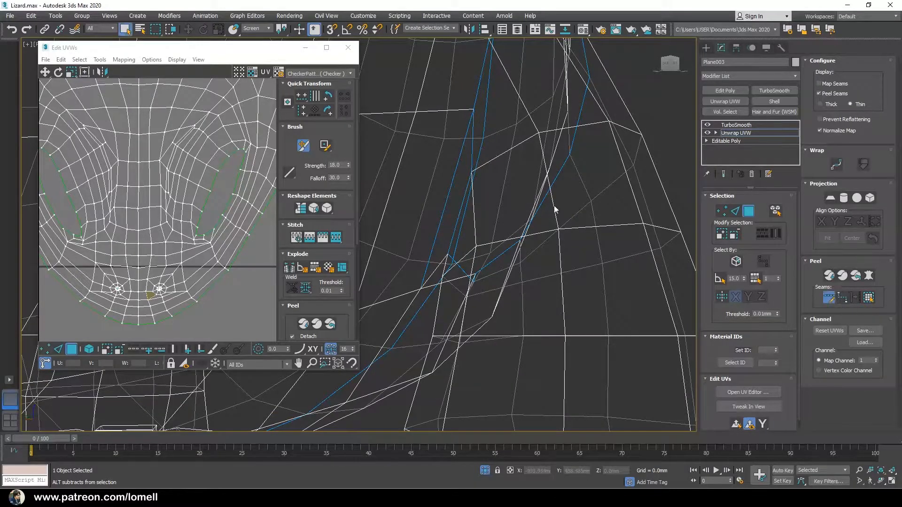
pyautogui.press('F3')
pyautogui.moveTo(449, 195)
pyautogui.keyDown('alt'); pyautogui.mouseDown(button='middle')
pyautogui.moveTo(455, 274)
pyautogui.moveTo(453, 224)
pyautogui.moveTo(433, 245)
pyautogui.moveTo(525, 294)
pyautogui.mouseUp(button='middle'); pyautogui.keyUp('alt')
pyautogui.press('F3')
# Step: Close the peel seam around the inner side of the opposite leg with point-to-point seams
pyautogui.scroll(-5, 526, 294)
pyautogui.keyDown('alt'); pyautogui.moveTo(395, 320); pyautogui.dragTo(413, 288, button='middle'); pyautogui.keyUp('alt')
pyautogui.scroll(10, 584, 235)
pyautogui.moveTo(584, 235); pyautogui.dragTo(479, 257, button='middle')
pyautogui.hotkey('alt', 'z')
pyautogui.moveTo(493, 257); pyautogui.dragTo(506, 231)
pyautogui.moveTo(505, 232); pyautogui.dragTo(517, 260, button='middle')
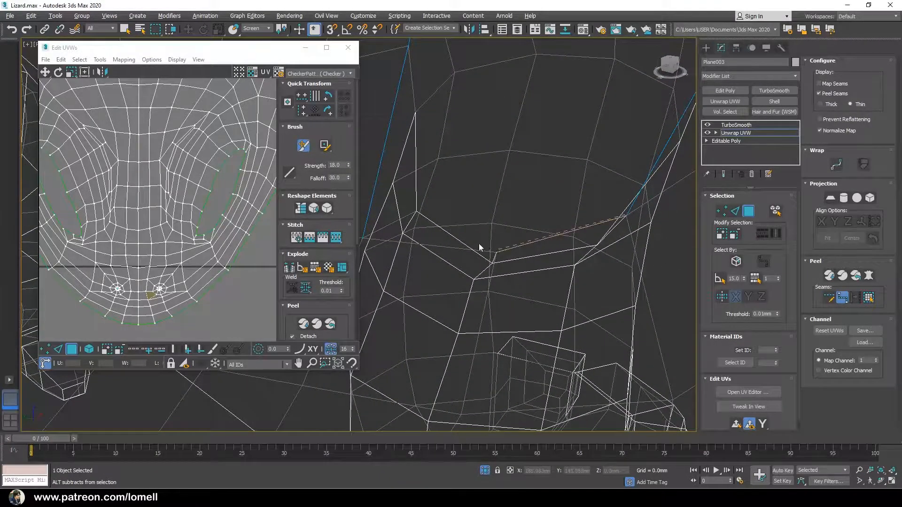
pyautogui.moveTo(429, 137); pyautogui.dragTo(430, 140, button='middle')
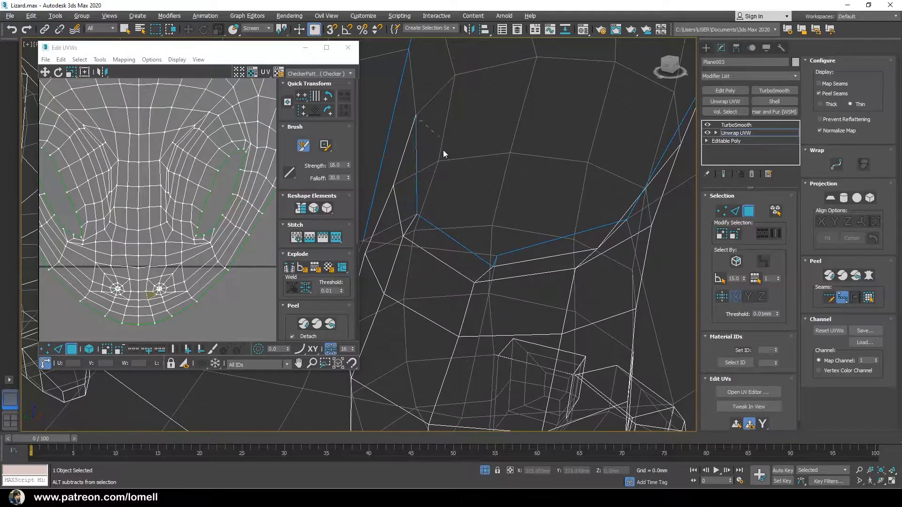
# Step: Inspect the peel seams where the front and rear legs join the body in wireframe and shaded views
pyautogui.scroll(-1, 442, 146)
pyautogui.moveTo(417, 206); pyautogui.dragTo(419, 259, button='middle')
pyautogui.scroll(-1, 525, 240)
pyautogui.keyDown('alt'); pyautogui.moveTo(525, 240); pyautogui.dragTo(354, 235, button='middle'); pyautogui.keyUp('alt')
pyautogui.scroll(-1, 354, 234)
pyautogui.scroll(1, 354, 234)
pyautogui.scroll(-4, 517, 282)
pyautogui.keyDown('alt'); pyautogui.moveTo(527, 292); pyautogui.dragTo(640, 304, button='middle'); pyautogui.keyUp('alt')
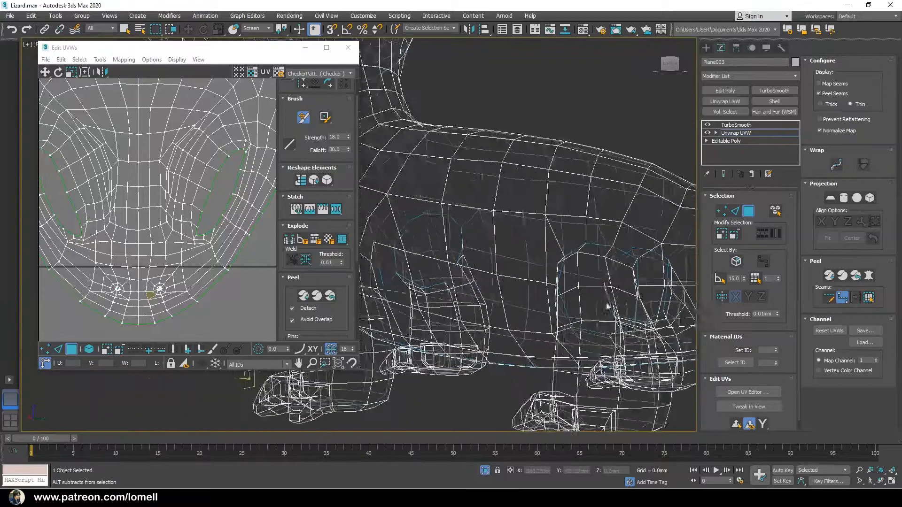
pyautogui.press('F3')
pyautogui.scroll(4, 462, 241)
pyautogui.keyDown('alt'); pyautogui.moveTo(462, 241); pyautogui.dragTo(453, 240, button='middle'); pyautogui.keyUp('alt')
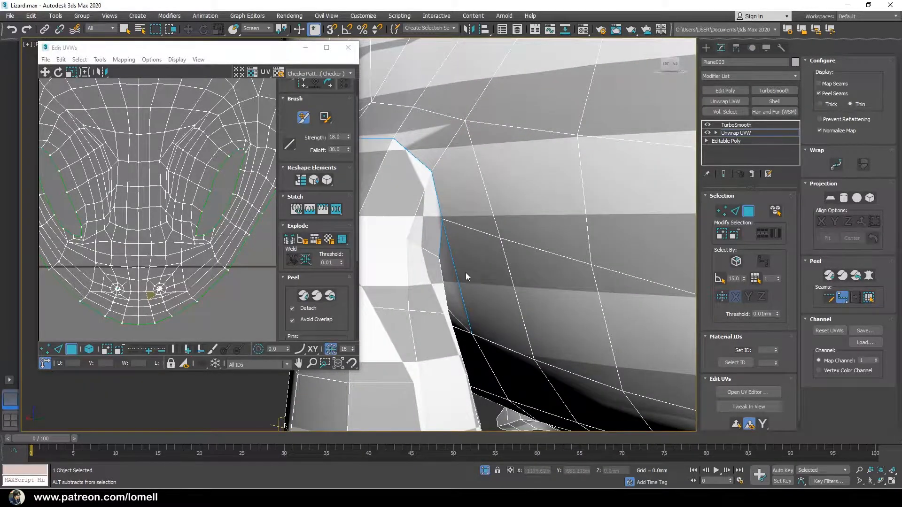
pyautogui.keyDown('alt'); pyautogui.moveTo(472, 306); pyautogui.dragTo(539, 261, button='middle'); pyautogui.keyUp('alt')
# Step: Expand the body polygon selection to the completed peel seams and open the Pelt Map for it
pyautogui.scroll(-4, 473, 314)
pyautogui.press('3')
pyautogui.press('3')
pyautogui.click(866, 300)
pyautogui.scroll(-4, 534, 314)
pyautogui.keyDown('alt'); pyautogui.moveTo(534, 314); pyautogui.dragTo(731, 305, button='middle'); pyautogui.keyUp('alt')
pyautogui.click(873, 276)
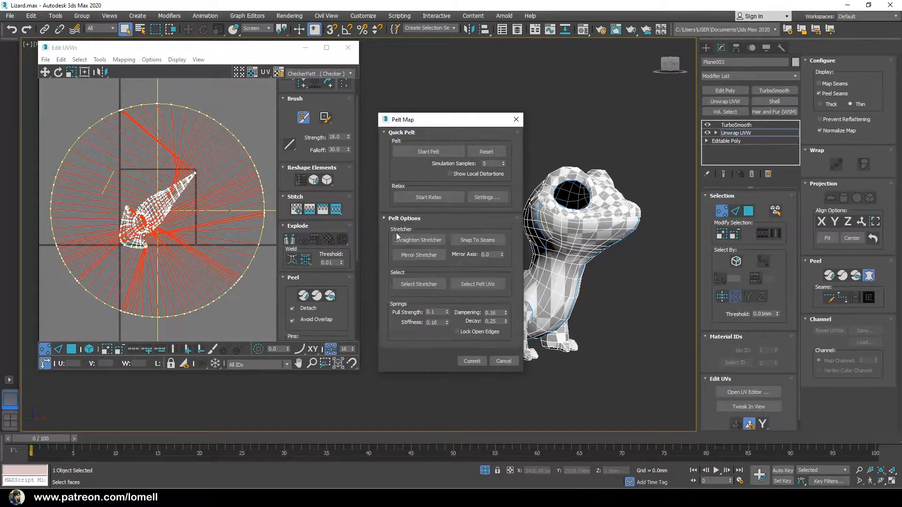
# Step: Select the pelt stretcher, scale it up to about 304%, then run the pelt on the body and commit it
pyautogui.moveTo(221, 269); pyautogui.dragTo(213, 264, button='middle')
pyautogui.click(404, 284)
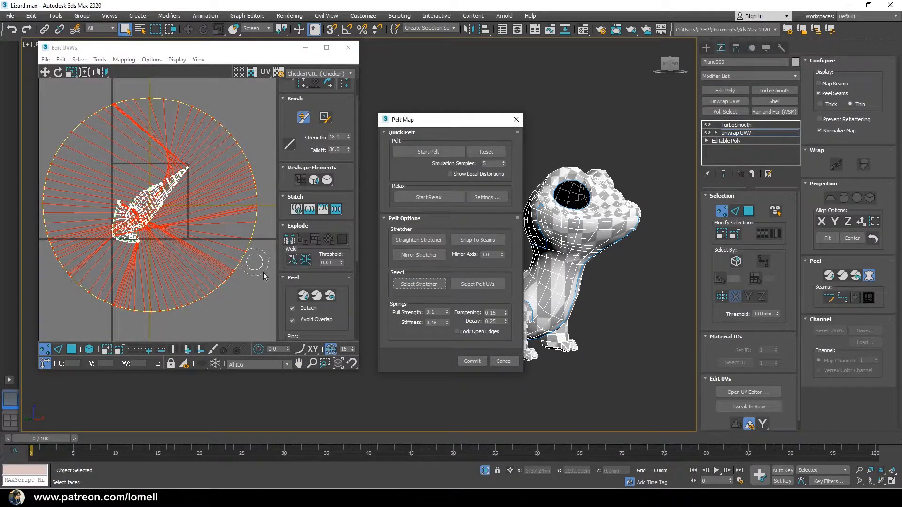
pyautogui.click(418, 284)
pyautogui.moveTo(220, 209); pyautogui.dragTo(218, 207, button='middle')
pyautogui.moveTo(248, 156); pyautogui.dragTo(299, 103)
pyautogui.hotkey('ctrl', 'z')
pyautogui.scroll(-3, 212, 227)
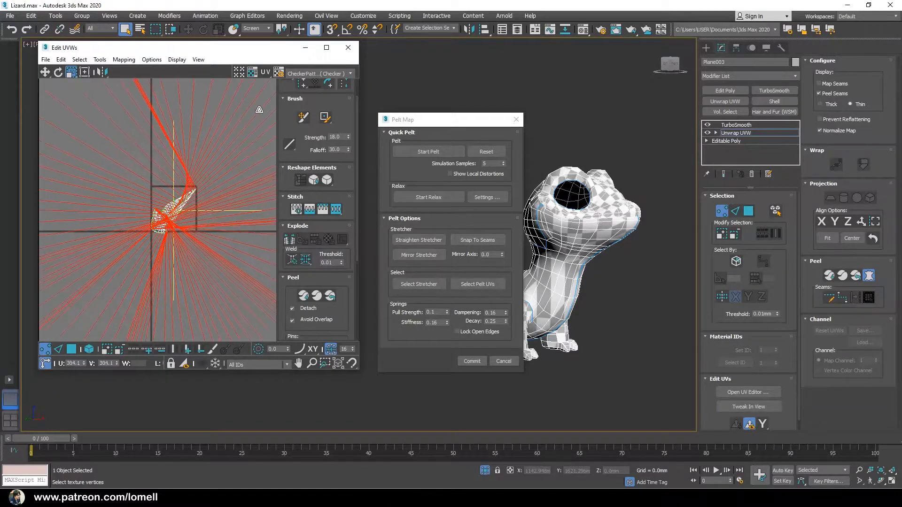
pyautogui.click(428, 151)
pyautogui.click(472, 361)
# Step: Rotate the body island upright, scale it down and place it below the head island
pyautogui.moveTo(190, 246); pyautogui.dragTo(191, 244, button='middle')
pyautogui.press('e')
pyautogui.moveTo(171, 133); pyautogui.dragTo(286, 172)
pyautogui.moveTo(272, 182); pyautogui.dragTo(148, 209, button='middle')
pyautogui.press('r')
pyautogui.moveTo(148, 210); pyautogui.dragTo(153, 310)
pyautogui.press('w')
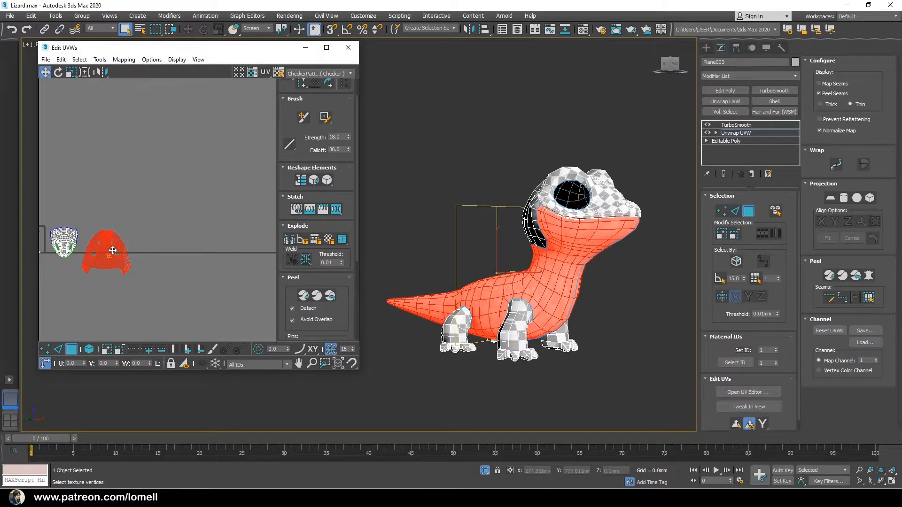
pyautogui.scroll(5, 94, 264)
pyautogui.moveTo(126, 252); pyautogui.dragTo(226, 205, button='middle')
pyautogui.moveTo(235, 181); pyautogui.dragTo(97, 287)
pyautogui.moveTo(183, 209); pyautogui.dragTo(252, 176, button='middle')
# Step: Shift the Edit UVWs window slightly and narrow the command panel to a single column
pyautogui.moveTo(268, 55); pyautogui.dragTo(272, 54)
pyautogui.keyDown('alt'); pyautogui.moveTo(599, 294); pyautogui.dragTo(562, 296, button='middle'); pyautogui.keyUp('alt')
pyautogui.hotkey('alt', 'z')
pyautogui.moveTo(697, 281); pyautogui.dragTo(798, 279)
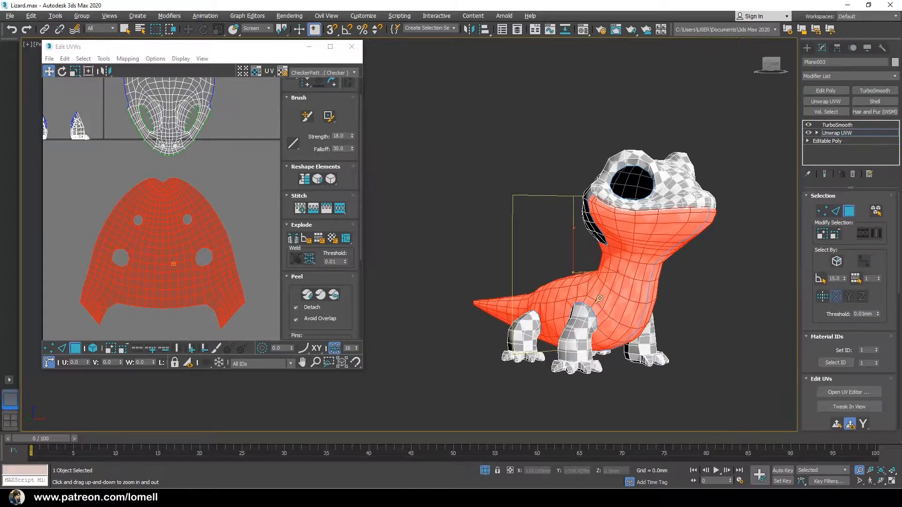
# Step: Relax the body island with the Relax Tool set to Relax By Polygon Angles, then close the tool
pyautogui.scroll(3, 600, 299)
pyautogui.scroll(2, 182, 255)
pyautogui.click(103, 58)
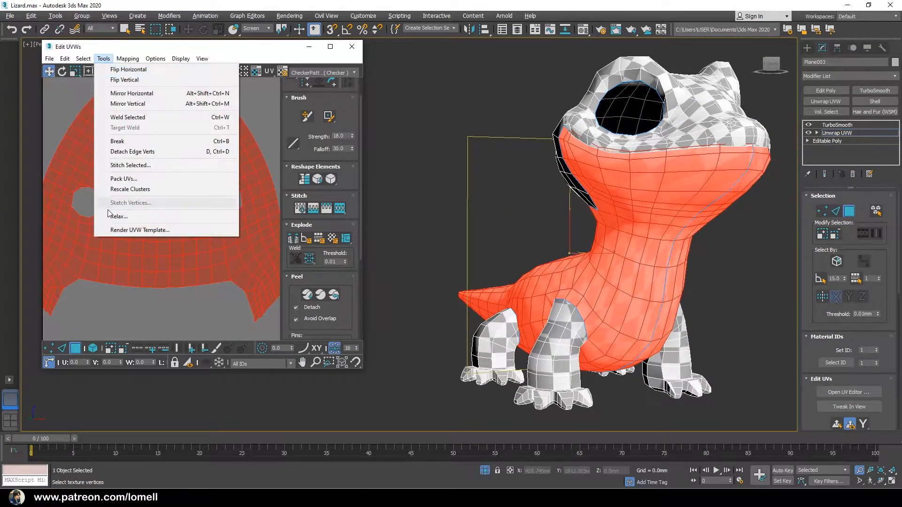
pyautogui.click(116, 216)
pyautogui.click(491, 113)
pyautogui.click(520, 143)
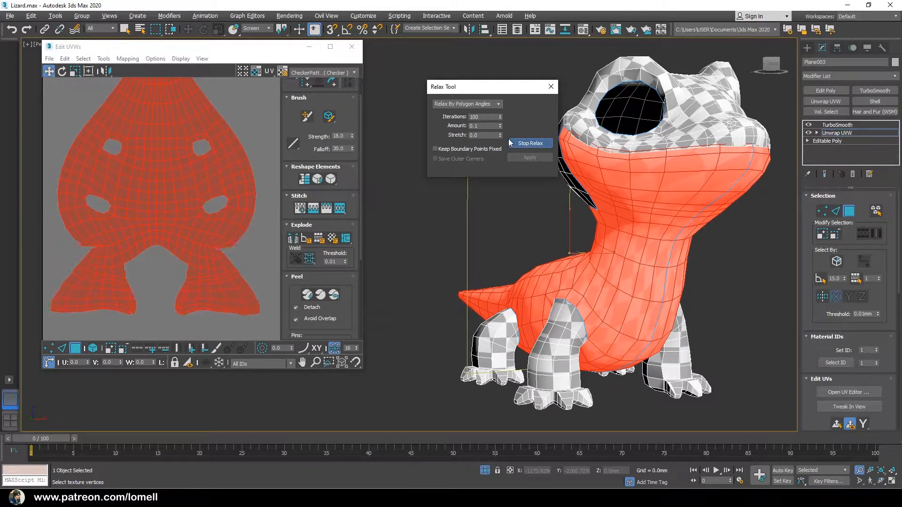
pyautogui.click(526, 144)
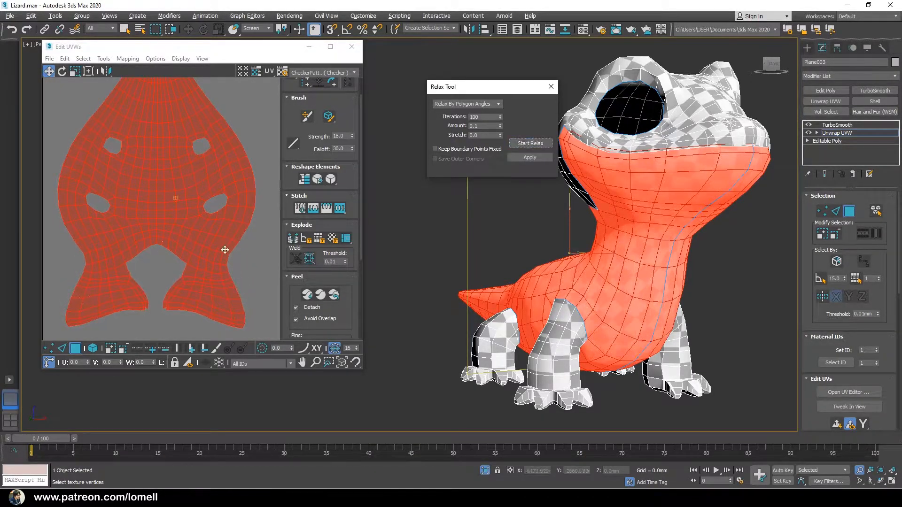
pyautogui.moveTo(412, 262); pyautogui.dragTo(387, 280, button='middle')
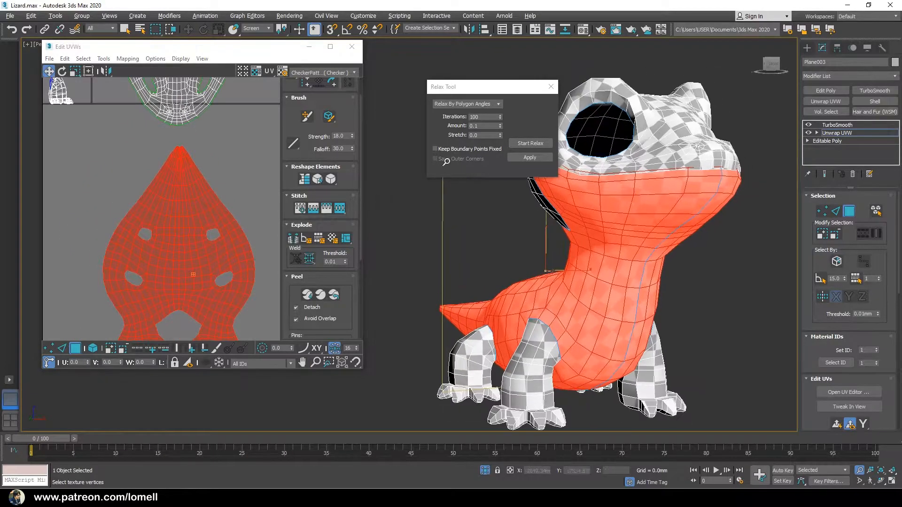
pyautogui.moveTo(254, 206); pyautogui.dragTo(274, 272, button='middle')
pyautogui.moveTo(68, 197); pyautogui.dragTo(92, 239, button='middle')
pyautogui.click(552, 87)
# Step: Collapse the Unwrap UVW modifier into the Editable Poly, keeping TurboSmooth above it
pyautogui.moveTo(555, 146)
pyautogui.keyDown('alt'); pyautogui.mouseDown(button='middle')
pyautogui.moveTo(593, 165)
pyautogui.moveTo(563, 138)
pyautogui.mouseUp(button='middle'); pyautogui.keyUp('alt')
pyautogui.rightClick(839, 134)
pyautogui.rightClick(577, 267)
pyautogui.keyDown('alt'); pyautogui.moveTo(577, 267); pyautogui.dragTo(687, 150, button='middle'); pyautogui.keyUp('alt')
pyautogui.rightClick(867, 133)
pyautogui.click(803, 215)
pyautogui.click(497, 288)
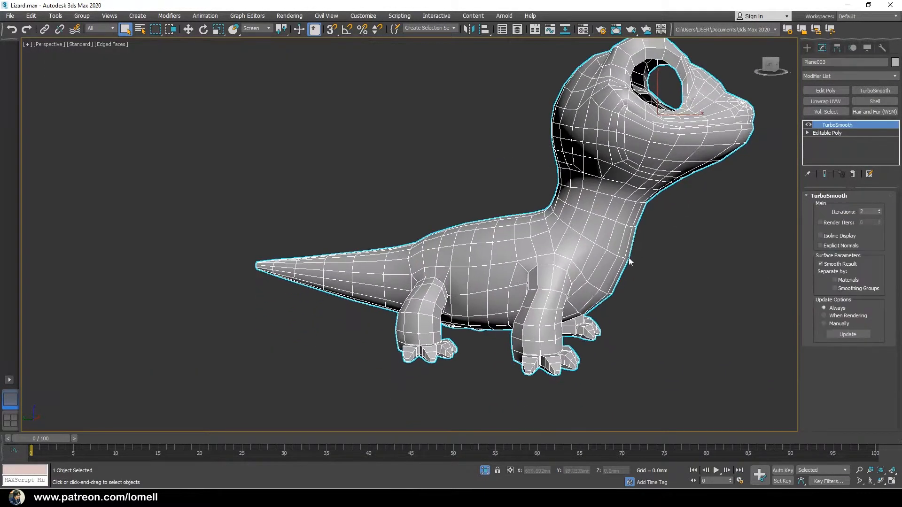
# Step: Add an Edit Poly modifier directly above the Editable Poly and switch to polygon level
pyautogui.keyDown('alt'); pyautogui.moveTo(629, 258); pyautogui.dragTo(607, 258, button='middle'); pyautogui.keyUp('alt')
pyautogui.click(833, 132)
pyautogui.click(826, 90)
pyautogui.press('4')
# Step: Add the head polygons to the body selection and invert it to select only the legs
pyautogui.keyDown('alt'); pyautogui.moveTo(513, 272); pyautogui.dragTo(542, 277, button='middle'); pyautogui.keyUp('alt')
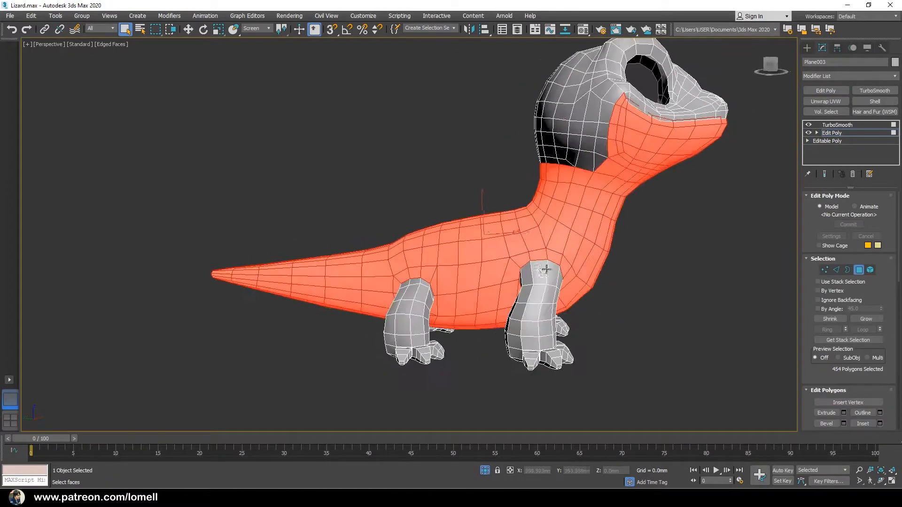
pyautogui.scroll(-3, 542, 277)
pyautogui.keyDown('ctrl'); pyautogui.moveTo(694, 278); pyautogui.dragTo(695, 277); pyautogui.keyUp('ctrl')
pyautogui.keyDown('alt'); pyautogui.moveTo(635, 292); pyautogui.dragTo(466, 294, button='middle'); pyautogui.keyUp('alt')
pyautogui.keyDown('alt'); pyautogui.moveTo(491, 260); pyautogui.dragTo(543, 336, button='middle'); pyautogui.keyUp('alt')
pyautogui.hotkey('ctrl', 'i')
# Step: Detach the selected leg polygons as a separate object
pyautogui.scroll(-5, 850, 327)
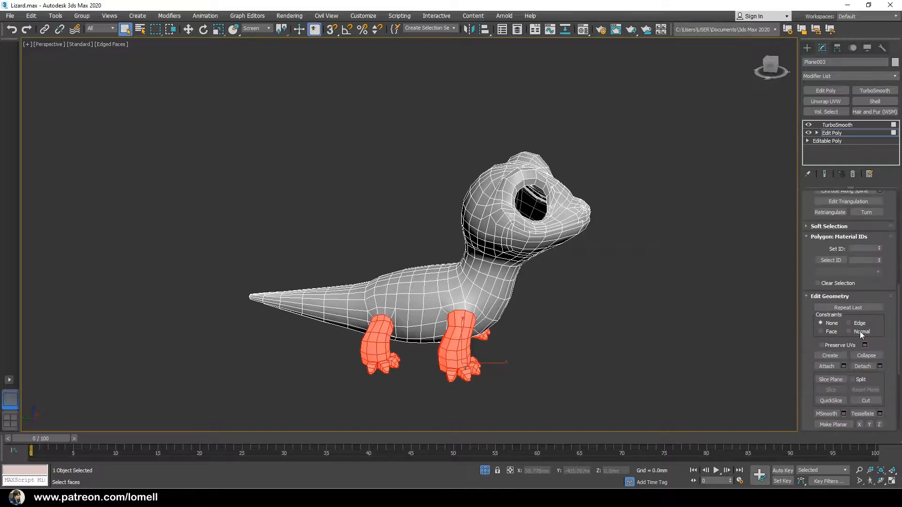
pyautogui.click(880, 367)
pyautogui.click(483, 252)
# Step: Leave polygon level, select the detached legs object and isolate it
pyautogui.keyDown('alt'); pyautogui.moveTo(484, 252); pyautogui.dragTo(611, 301, button='middle'); pyautogui.keyUp('alt')
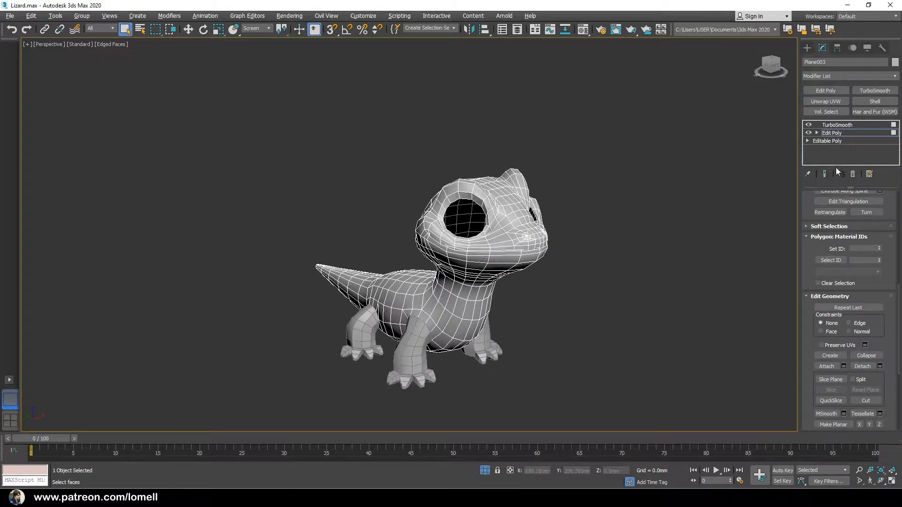
pyautogui.click(850, 134)
pyautogui.click(485, 347)
pyautogui.hotkey('alt', 'q')
# Step: Select the two leg elements on one side of the body and delete them
pyautogui.moveTo(485, 347)
pyautogui.keyDown('alt'); pyautogui.mouseDown(button='middle')
pyautogui.moveTo(459, 358)
pyautogui.moveTo(469, 347)
pyautogui.mouseUp(button='middle'); pyautogui.keyUp('alt')
pyautogui.scroll(-5, 469, 348)
pyautogui.press('5')
pyautogui.moveTo(447, 245); pyautogui.dragTo(561, 406)
pyautogui.press('Delete')
# Step: Add an Unwrap UVW modifier to the two remaining legs and switch to polygon level
pyautogui.moveTo(478, 382); pyautogui.dragTo(493, 353, button='middle')
pyautogui.keyDown('alt'); pyautogui.moveTo(493, 353); pyautogui.dragTo(401, 325, button='middle'); pyautogui.keyUp('alt')
pyautogui.scroll(4, 347, 300)
pyautogui.scroll(3, 401, 326)
pyautogui.click(849, 211)
# Step: Draw a point-to-point peel seam down the back of one leg from its top opening towards the foot
pyautogui.keyDown('alt'); pyautogui.moveTo(437, 275); pyautogui.dragTo(282, 272, button='middle'); pyautogui.keyUp('alt')
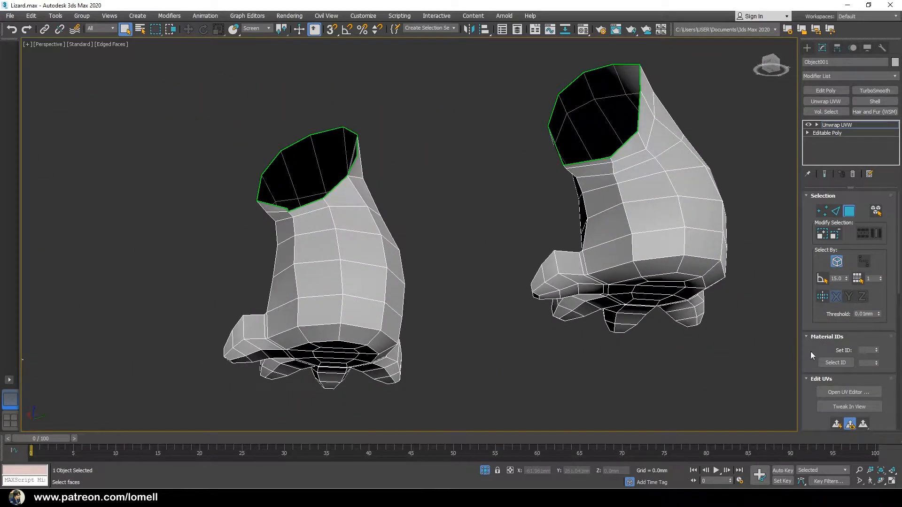
pyautogui.scroll(-5, 845, 329)
pyautogui.keyDown('alt'); pyautogui.moveTo(473, 291); pyautogui.dragTo(355, 208, button='middle'); pyautogui.keyUp('alt')
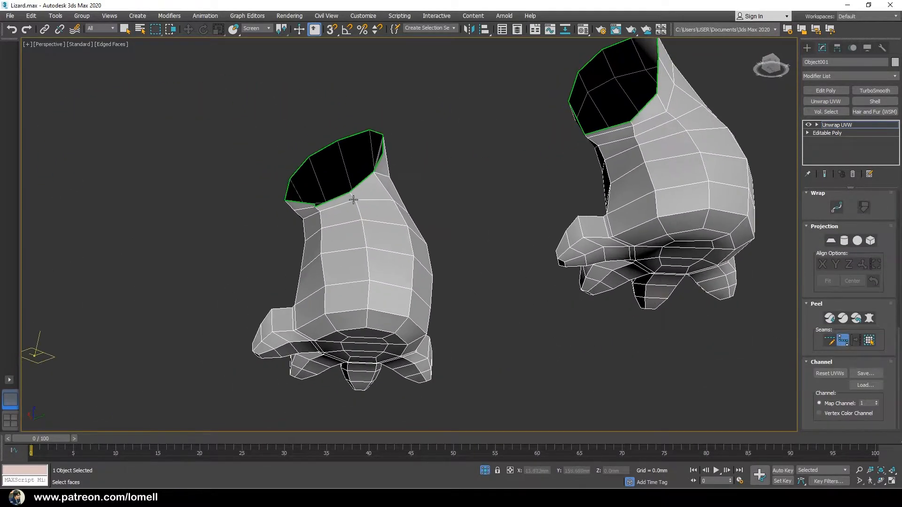
pyautogui.scroll(5, 368, 310)
pyautogui.click(367, 310)
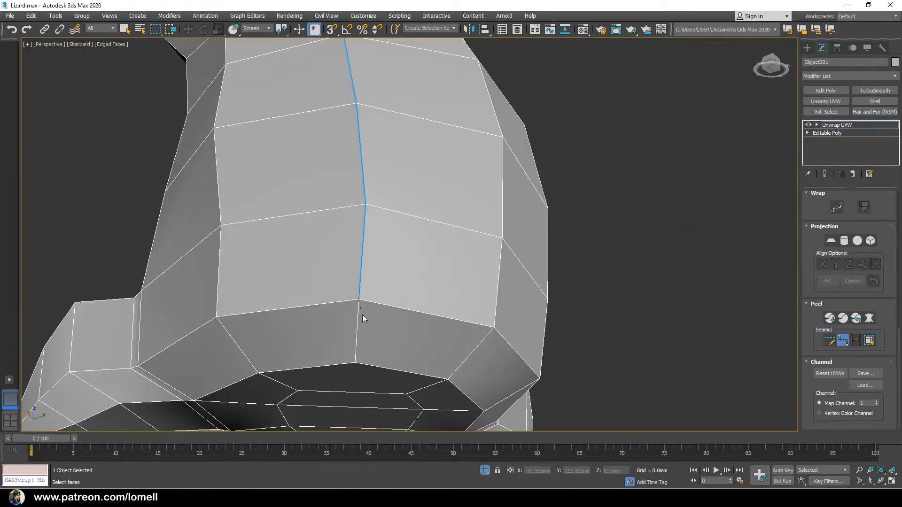
# Step: Select the edges running around the first leg's foot and toes and convert them to peel seams
pyautogui.scroll(-10, 362, 316)
pyautogui.keyDown('alt'); pyautogui.moveTo(423, 316); pyautogui.dragTo(409, 203, button='middle'); pyautogui.keyUp('alt')
pyautogui.scroll(5, 409, 203)
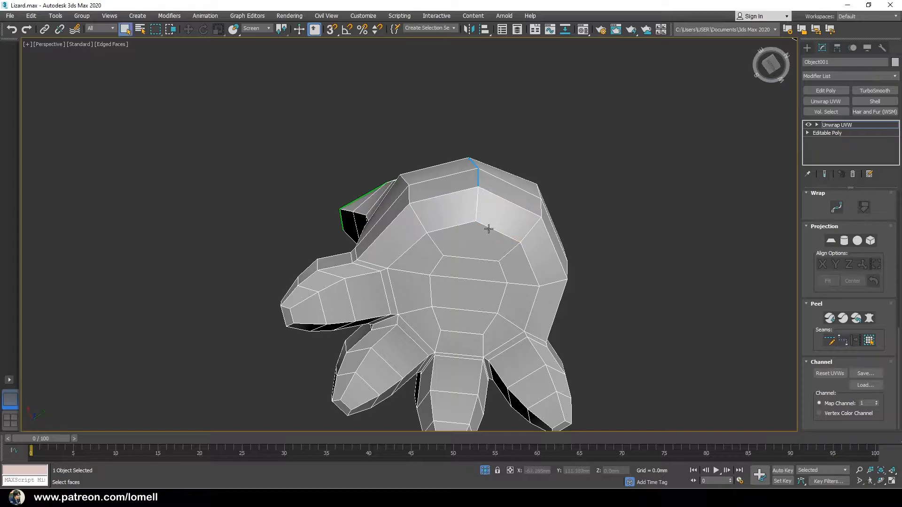
pyautogui.scroll(5, 851, 250)
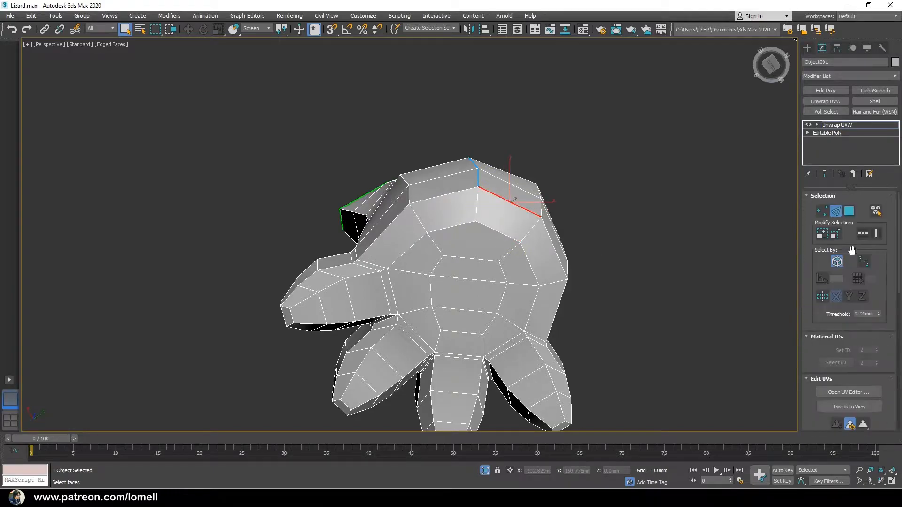
pyautogui.keyDown('alt'); pyautogui.moveTo(568, 323); pyautogui.dragTo(573, 291, button='middle'); pyautogui.keyUp('alt')
pyautogui.scroll(-5, 809, 329)
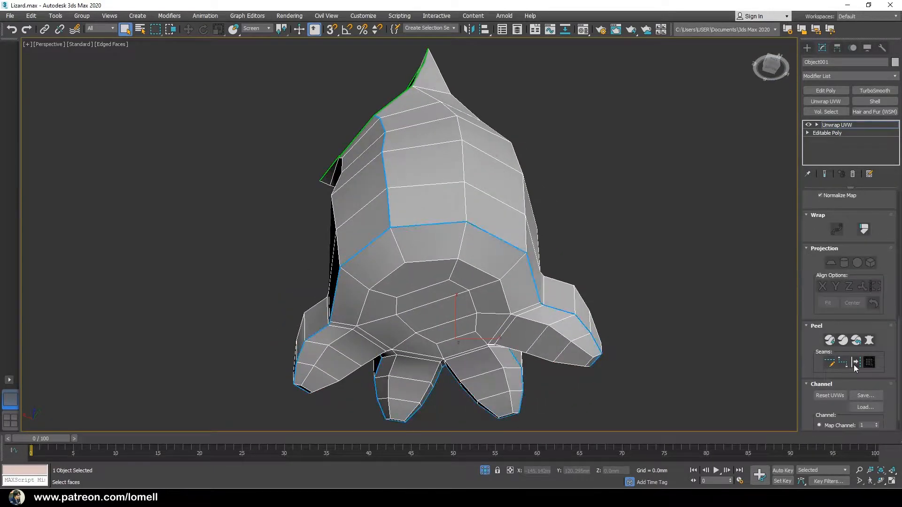
# Step: Select the upper side of the seamed leg, pelt-map it and move its UV island below the texture tile
pyautogui.moveTo(798, 336); pyautogui.dragTo(672, 337)
pyautogui.keyDown('alt'); pyautogui.moveTo(625, 343); pyautogui.dragTo(388, 276, button='middle'); pyautogui.keyUp('alt')
pyautogui.click(865, 297)
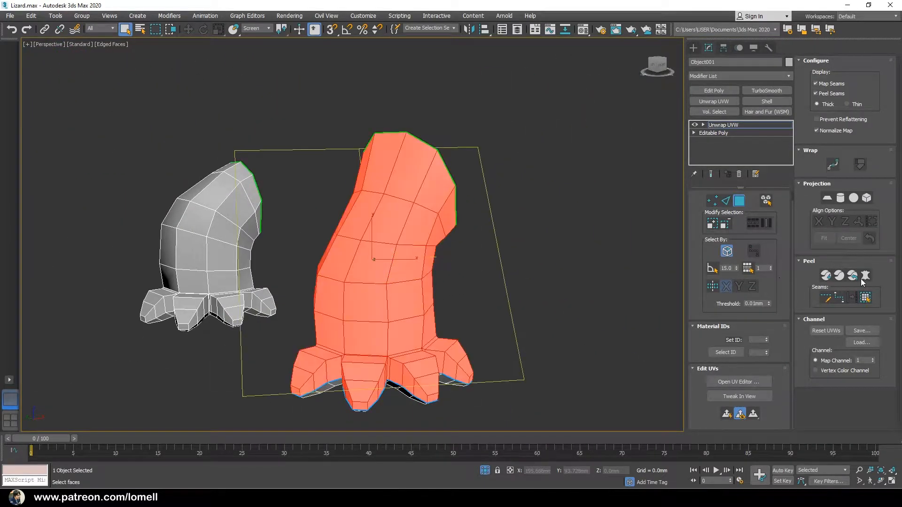
pyautogui.click(865, 276)
pyautogui.click(471, 361)
pyautogui.moveTo(128, 218); pyautogui.dragTo(162, 271)
pyautogui.keyDown('alt'); pyautogui.moveTo(467, 282); pyautogui.dragTo(465, 263, button='middle'); pyautogui.keyUp('alt')
# Step: Relax the leg island by polygon angles with 100 iterations and an amount of 0.1
pyautogui.click(66, 56)
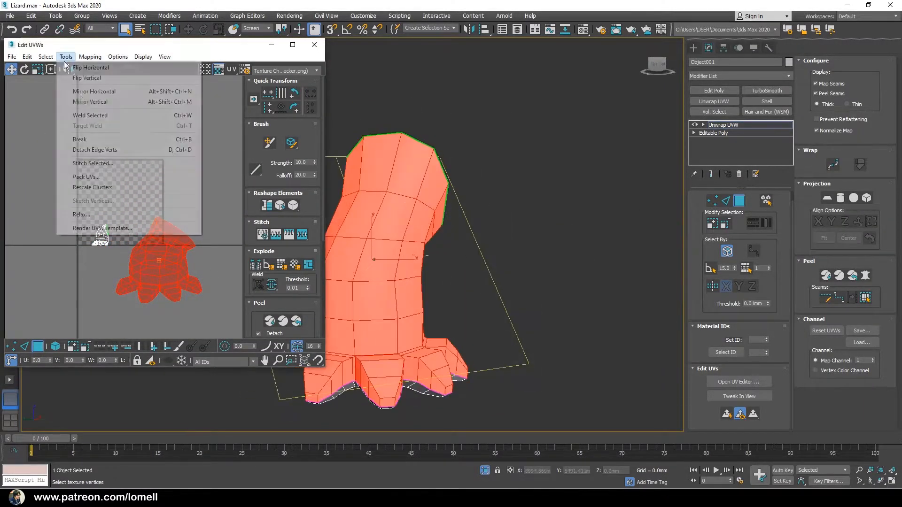
pyautogui.click(82, 212)
pyautogui.click(485, 114)
pyautogui.click(518, 144)
pyautogui.click(517, 145)
# Step: Rotate the relaxed leg island so that its toes point straight down
pyautogui.moveTo(119, 287); pyautogui.dragTo(121, 233, button='middle')
pyautogui.scroll(2, 123, 286)
pyautogui.press('e')
pyautogui.moveTo(170, 281); pyautogui.dragTo(175, 235)
pyautogui.scroll(-1, 176, 198)
pyautogui.scroll(4, 160, 274)
pyautogui.moveTo(211, 211)
pyautogui.mouseDown(button='middle')
pyautogui.moveTo(207, 195)
pyautogui.moveTo(211, 211)
pyautogui.mouseUp(button='middle')
pyautogui.moveTo(207, 192); pyautogui.dragTo(211, 195)
# Step: Select the tip polygons of all four toes in the leg's UV island
pyautogui.moveTo(131, 290); pyautogui.dragTo(196, 266, button='middle')
pyautogui.moveTo(107, 269); pyautogui.dragTo(136, 270, button='middle')
pyautogui.scroll(5, 134, 252)
pyautogui.scroll(-3, 103, 259)
pyautogui.click(134, 293)
pyautogui.click(130, 262)
pyautogui.moveTo(187, 284); pyautogui.dragTo(156, 270, button='middle')
pyautogui.keyDown('ctrl'); pyautogui.click(157, 276); pyautogui.keyUp('ctrl')
pyautogui.keyDown('ctrl'); pyautogui.click(156, 271); pyautogui.keyUp('ctrl')
# Step: Grow the selection to cover the whole toes and move them off the leg, below its island
pyautogui.moveTo(181, 45); pyautogui.dragTo(278, 52)
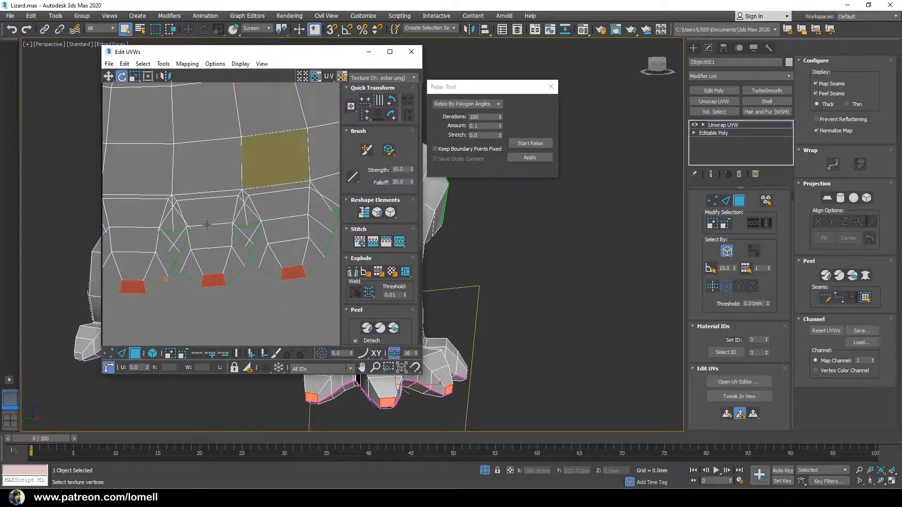
pyautogui.click(171, 354)
pyautogui.click(171, 354)
pyautogui.click(171, 354)
pyautogui.moveTo(297, 251); pyautogui.dragTo(283, 253, button='middle')
pyautogui.scroll(-1, 280, 252)
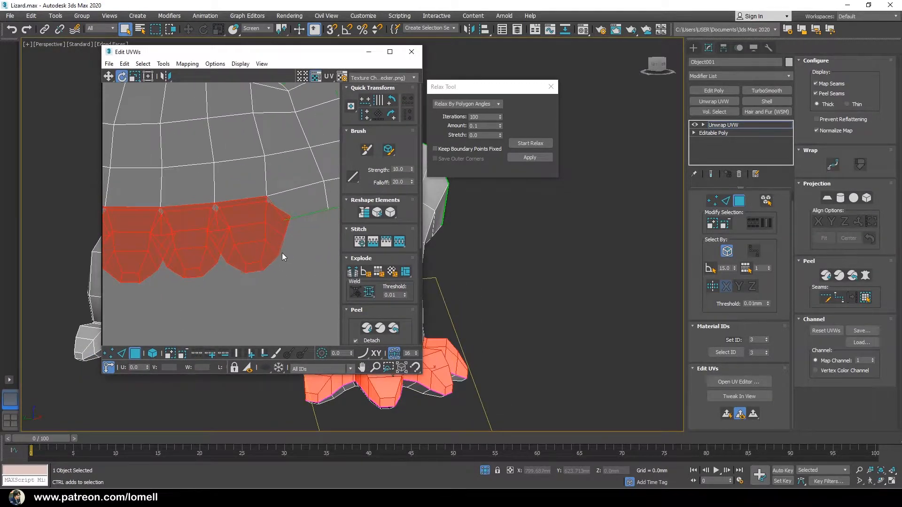
pyautogui.press('w')
pyautogui.moveTo(251, 229); pyautogui.dragTo(260, 284)
pyautogui.click(297, 320)
pyautogui.moveTo(265, 289)
pyautogui.mouseDown(button='middle')
pyautogui.moveTo(249, 246)
pyautogui.moveTo(274, 274)
pyautogui.mouseUp(button='middle')
# Step: Select the toe group as a whole element and relax it by polygon angles
pyautogui.click(152, 353)
pyautogui.scroll(4, 245, 247)
pyautogui.click(530, 143)
pyautogui.click(530, 143)
pyautogui.scroll(3, 291, 244)
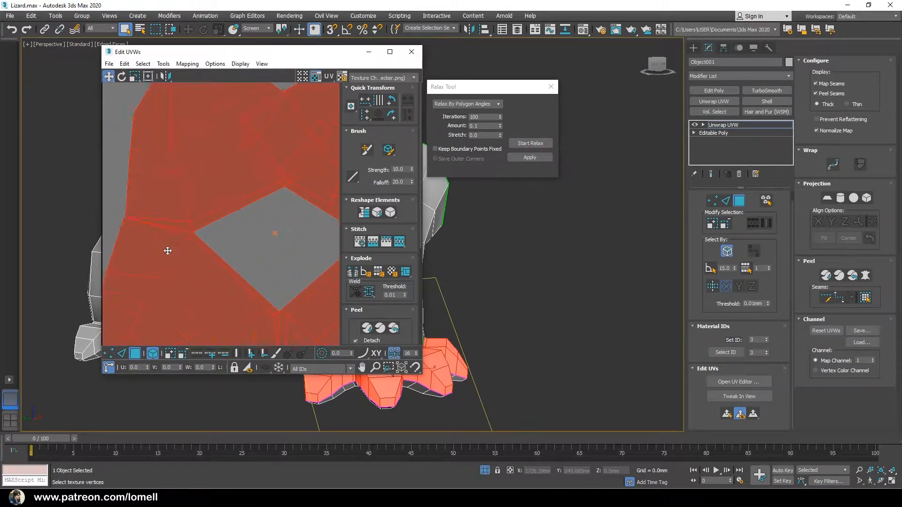
pyautogui.scroll(-4, 187, 263)
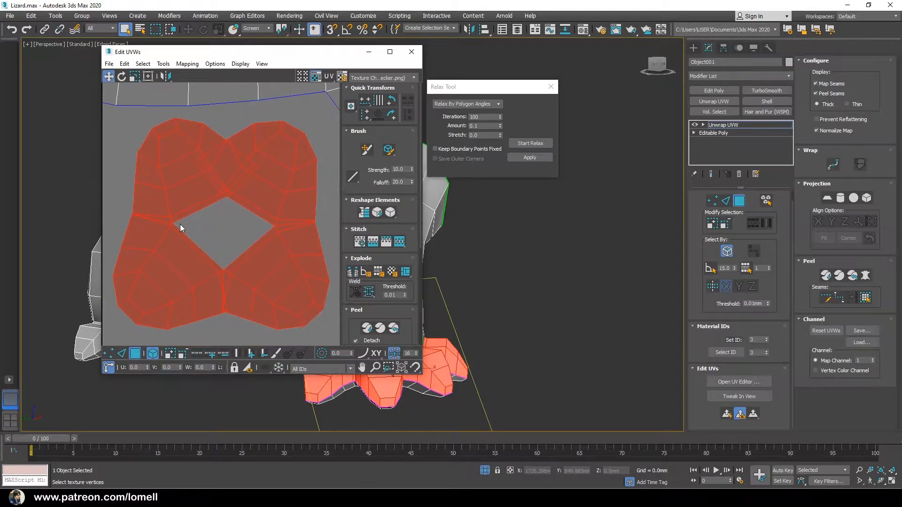
# Step: Select the edges connecting the toes in the relaxed toe island and break the toes apart there
pyautogui.scroll(5, 181, 226)
pyautogui.press('2')
pyautogui.click(193, 257)
pyautogui.click(147, 217)
pyautogui.moveTo(271, 311); pyautogui.dragTo(244, 263, button='middle')
pyautogui.keyDown('ctrl'); pyautogui.click(234, 277); pyautogui.keyUp('ctrl')
pyautogui.moveTo(329, 223); pyautogui.dragTo(248, 254, button='middle')
# Step: Move the two lower toe islands away from the group and rotate them to point downward
pyautogui.press('3')
pyautogui.scroll(-2, 249, 254)
pyautogui.moveTo(164, 326); pyautogui.dragTo(227, 285, button='middle')
pyautogui.scroll(2, 227, 286)
pyautogui.scroll(-2, 211, 305)
pyautogui.moveTo(170, 311); pyautogui.dragTo(147, 265)
pyautogui.moveTo(197, 251); pyautogui.dragTo(180, 239)
pyautogui.press('e')
pyautogui.scroll(-2, 235, 312)
pyautogui.click(254, 228)
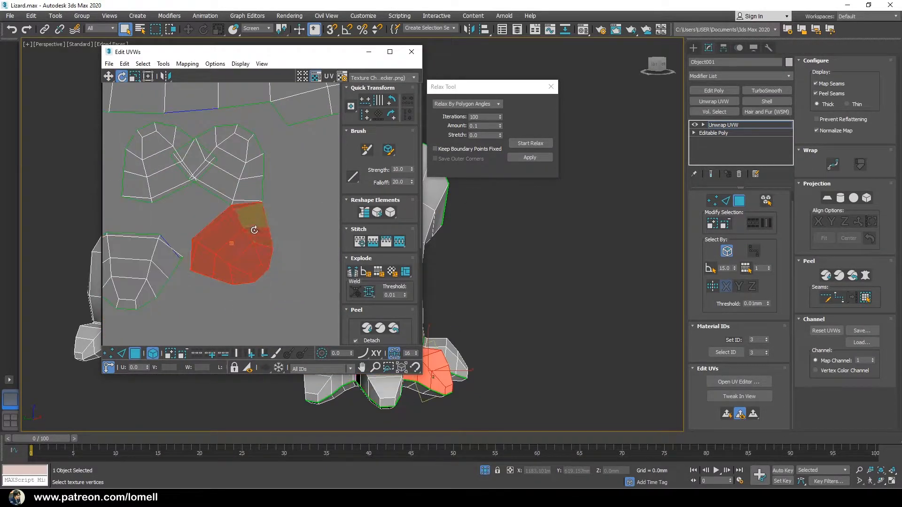
pyautogui.moveTo(258, 257); pyautogui.dragTo(269, 285)
# Step: Rotate the remaining two toe islands downward and line all four toes up in a row below the leg island
pyautogui.click(245, 177)
pyautogui.moveTo(246, 177); pyautogui.dragTo(230, 222, button='middle')
pyautogui.press('e')
pyautogui.moveTo(223, 199); pyautogui.dragTo(156, 298)
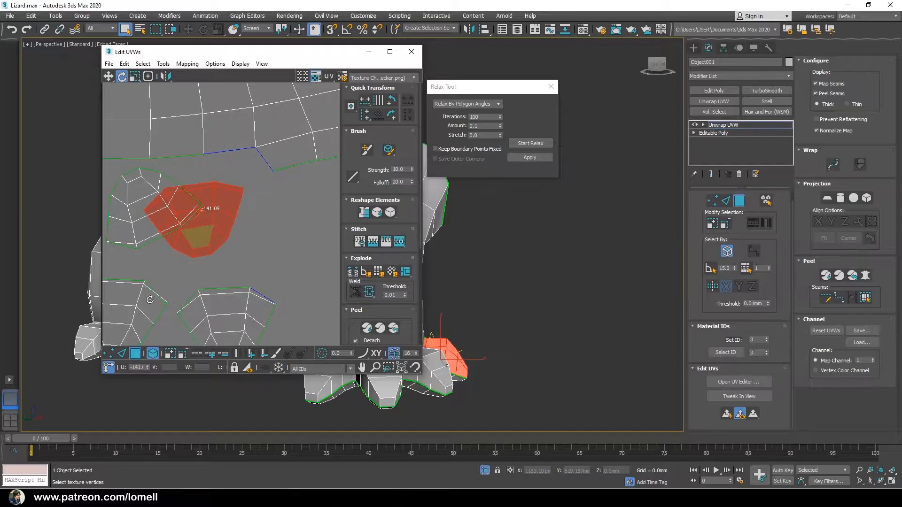
pyautogui.press('w')
pyautogui.moveTo(203, 239); pyautogui.dragTo(289, 281)
pyautogui.moveTo(289, 281); pyautogui.dragTo(256, 244, button='middle')
pyautogui.moveTo(256, 244); pyautogui.dragTo(296, 292)
pyautogui.moveTo(147, 236); pyautogui.dragTo(288, 281, button='middle')
pyautogui.click(292, 225)
pyautogui.press('e')
pyautogui.moveTo(290, 227); pyautogui.dragTo(161, 245)
pyautogui.press('w')
pyautogui.scroll(-6, 164, 253)
# Step: Relax all the leg and toe islands together and collapse the modifier stack
pyautogui.hotkey('ctrl', 'a')
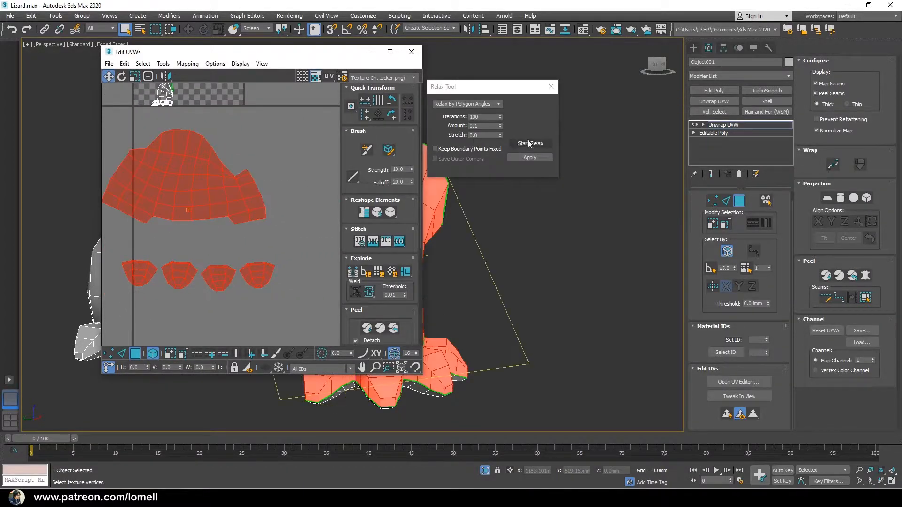
pyautogui.scroll(-3, 234, 241)
pyautogui.rightClick(742, 124)
pyautogui.click(788, 206)
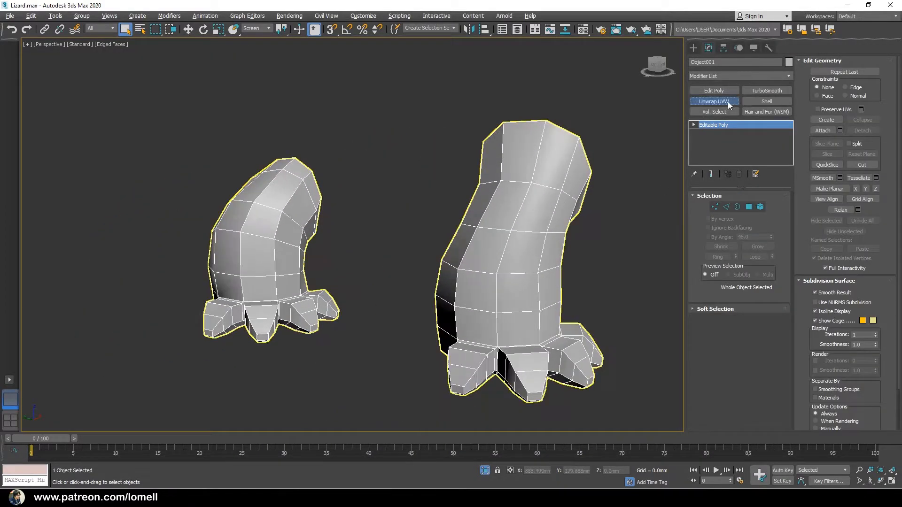
# Step: Add a new Unwrap UVW modifier and convert the edges around the second leg's foot and toes to peel seams
pyautogui.click(728, 102)
pyautogui.keyDown('alt'); pyautogui.moveTo(339, 269); pyautogui.dragTo(588, 240, button='middle'); pyautogui.keyUp('alt')
pyautogui.click(588, 241)
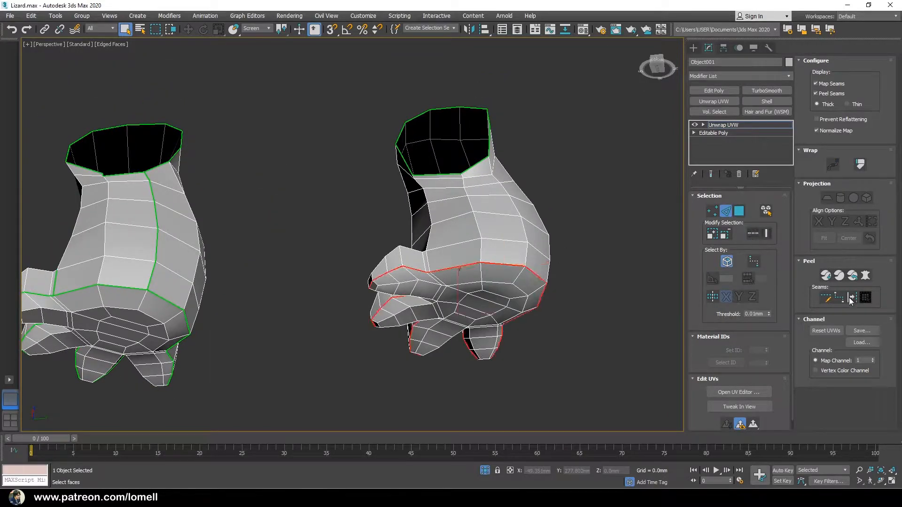
pyautogui.click(851, 299)
# Step: Draw point-to-point peel seams along the line where the second leg meets the tops of its toes
pyautogui.keyDown('alt'); pyautogui.moveTo(453, 285); pyautogui.dragTo(469, 303, button='middle'); pyautogui.keyUp('alt')
pyautogui.click(839, 297)
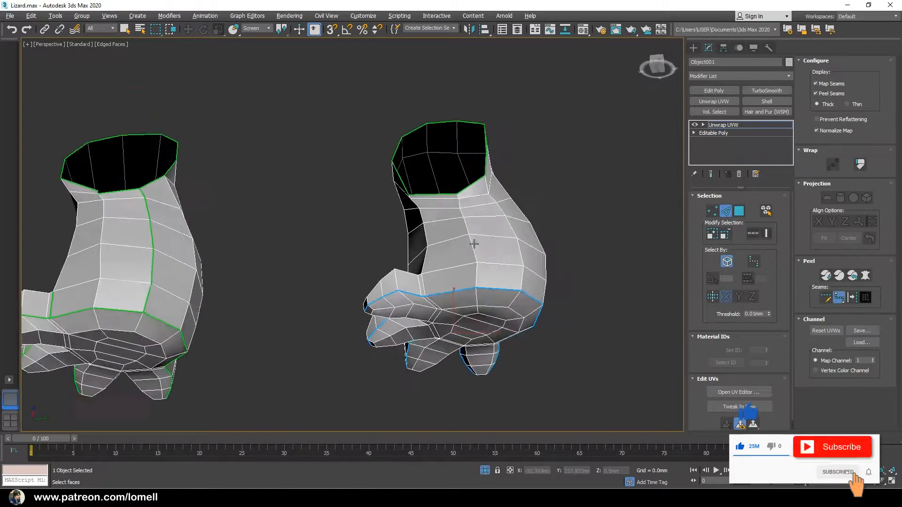
pyautogui.scroll(3, 451, 197)
pyautogui.keyDown('alt'); pyautogui.moveTo(432, 262); pyautogui.dragTo(397, 321, button='middle'); pyautogui.keyUp('alt')
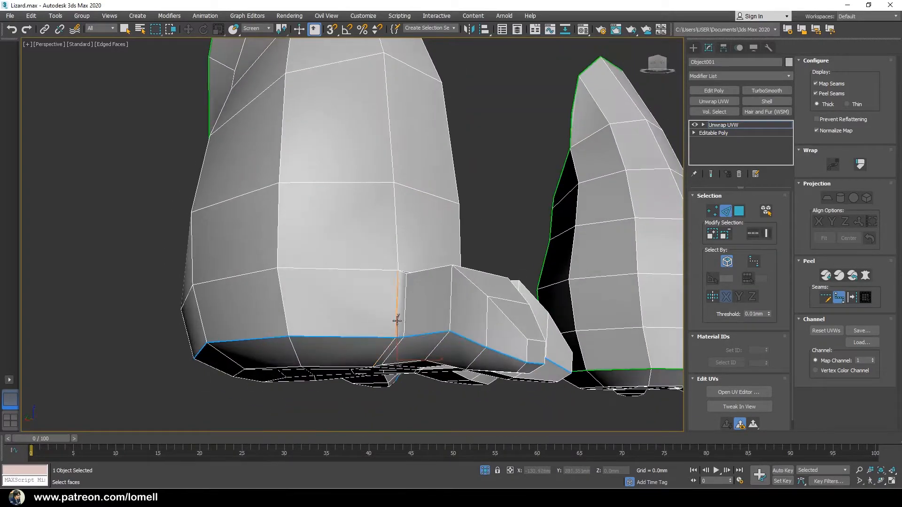
pyautogui.keyDown('alt'); pyautogui.moveTo(421, 284); pyautogui.dragTo(415, 331, button='middle'); pyautogui.keyUp('alt')
pyautogui.keyDown('alt'); pyautogui.moveTo(538, 302); pyautogui.dragTo(489, 324, button='middle'); pyautogui.keyUp('alt')
pyautogui.scroll(3, 488, 324)
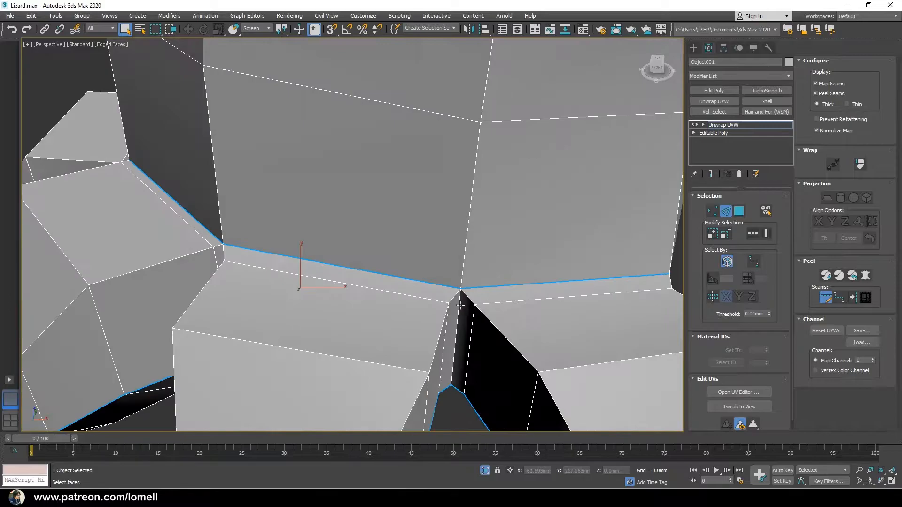
# Step: Add peel seams on the edges in the gaps between the toes of the second leg
pyautogui.click(458, 329)
pyautogui.scroll(-2, 414, 322)
pyautogui.keyDown('alt'); pyautogui.moveTo(413, 322); pyautogui.dragTo(401, 241, button='middle'); pyautogui.keyUp('alt')
pyautogui.scroll(-1, 433, 289)
pyautogui.moveTo(433, 289); pyautogui.dragTo(355, 291, button='middle')
pyautogui.click(389, 245)
pyautogui.scroll(-3, 389, 259)
pyautogui.scroll(5, 355, 294)
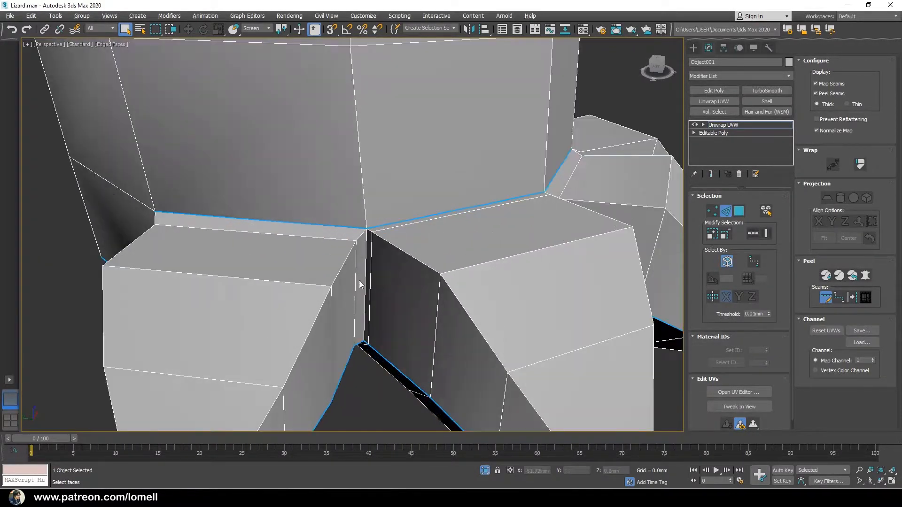
pyautogui.scroll(-5, 364, 254)
pyautogui.keyDown('alt'); pyautogui.moveTo(364, 254); pyautogui.dragTo(310, 306, button='middle'); pyautogui.keyUp('alt')
pyautogui.moveTo(415, 174); pyautogui.dragTo(405, 218, button='middle')
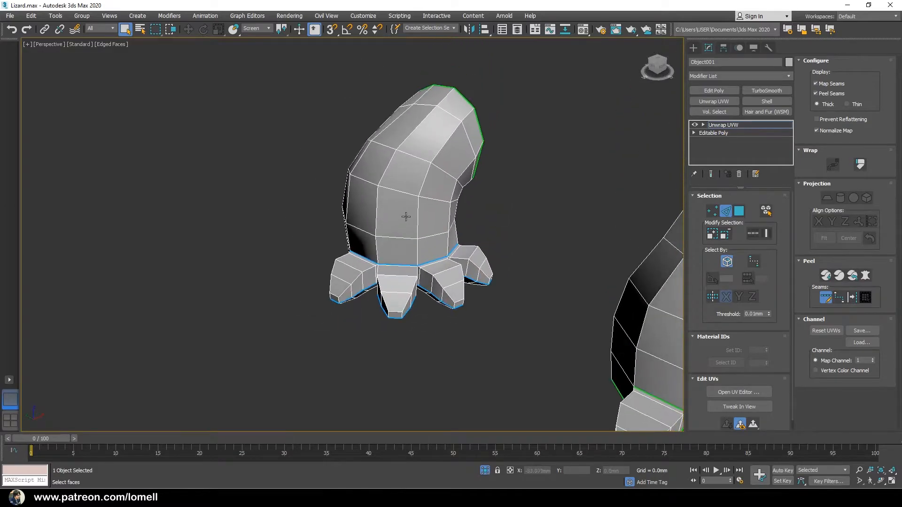
# Step: Expand the face selection to the seams of the upper second leg and pelt-map it
pyautogui.click(865, 298)
pyautogui.click(864, 275)
pyautogui.click(471, 361)
# Step: Try to relax the second leg's pelted island by polygon angles
pyautogui.moveTo(105, 252); pyautogui.dragTo(128, 234, button='middle')
pyautogui.click(66, 57)
pyautogui.click(99, 207)
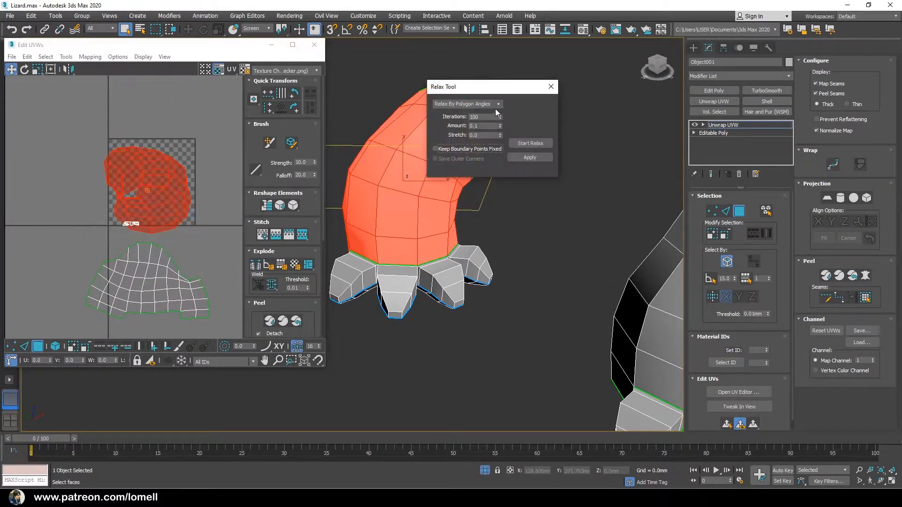
pyautogui.click(523, 144)
pyautogui.keyDown('alt'); pyautogui.moveTo(516, 197); pyautogui.dragTo(543, 255, button='middle'); pyautogui.keyUp('alt')
pyautogui.moveTo(184, 219); pyautogui.dragTo(193, 259, button='middle')
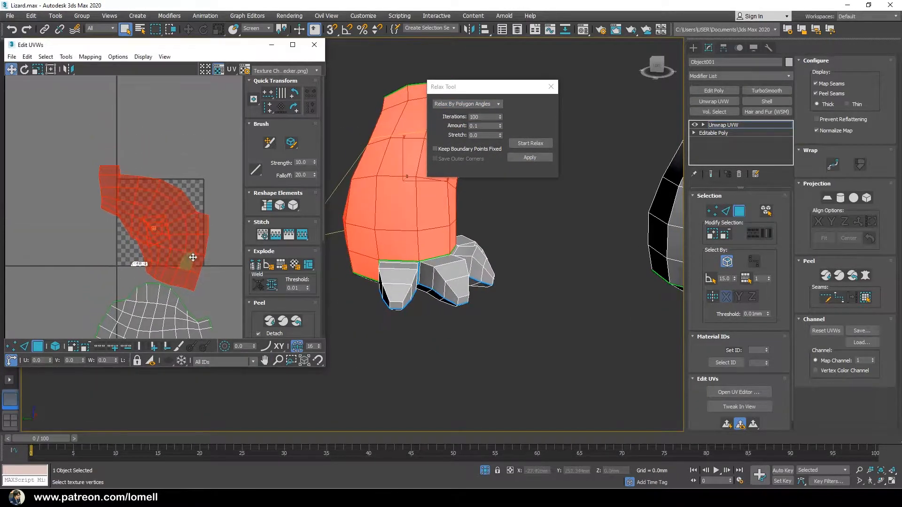
pyautogui.click(551, 87)
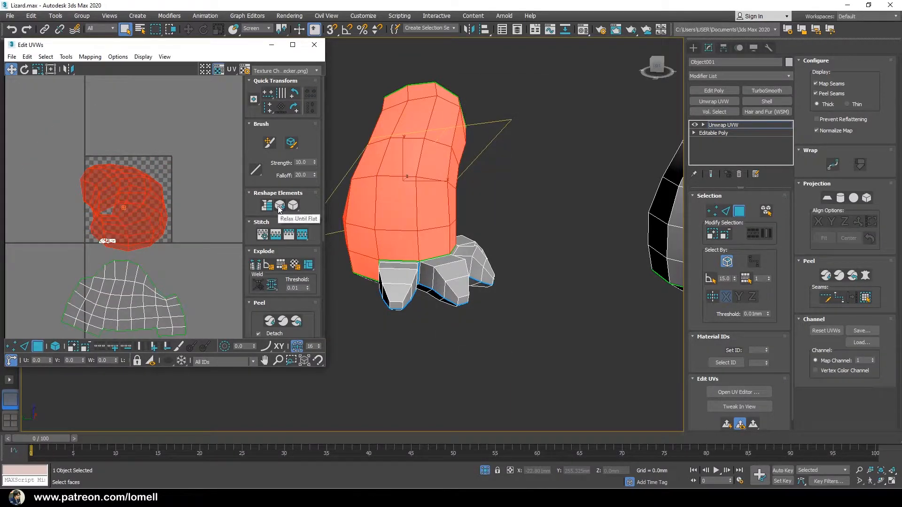
# Step: Flatten the second leg's island with Relax Until Flat and rotate it to lie horizontally
pyautogui.click(279, 205)
pyautogui.scroll(3, 94, 244)
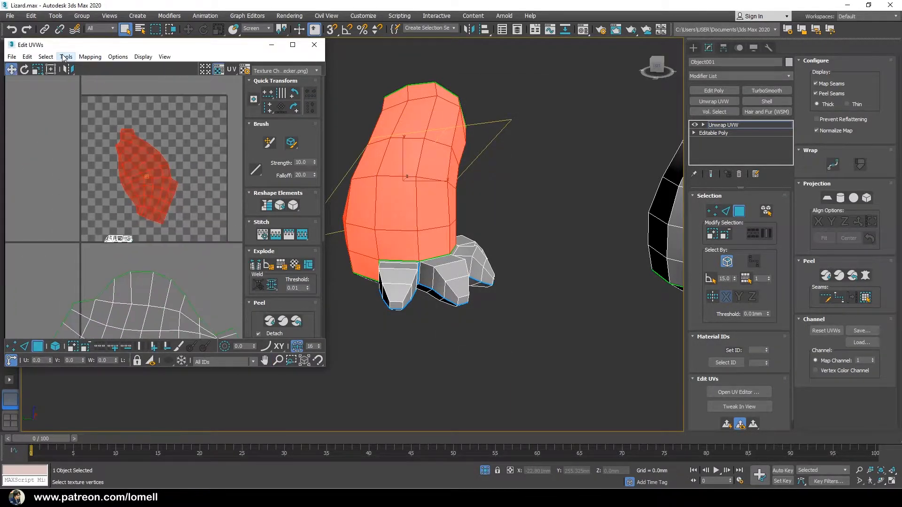
pyautogui.click(499, 104)
pyautogui.moveTo(180, 249)
pyautogui.mouseDown(button='middle')
pyautogui.moveTo(171, 225)
pyautogui.moveTo(164, 248)
pyautogui.moveTo(177, 247)
pyautogui.mouseUp(button='middle')
pyautogui.press('e')
pyautogui.click(414, 249)
pyautogui.keyDown('ctrl'); pyautogui.click(419, 247); pyautogui.keyUp('ctrl')
pyautogui.doubleClick(132, 161)
# Step: Select the sole of the second leg's foot up to its seams and pelt-map it
pyautogui.moveTo(464, 346); pyautogui.dragTo(475, 188, button='middle')
pyautogui.click(436, 229)
pyautogui.click(865, 294)
pyautogui.click(865, 276)
pyautogui.click(483, 361)
pyautogui.moveTo(149, 234); pyautogui.dragTo(159, 248, button='middle')
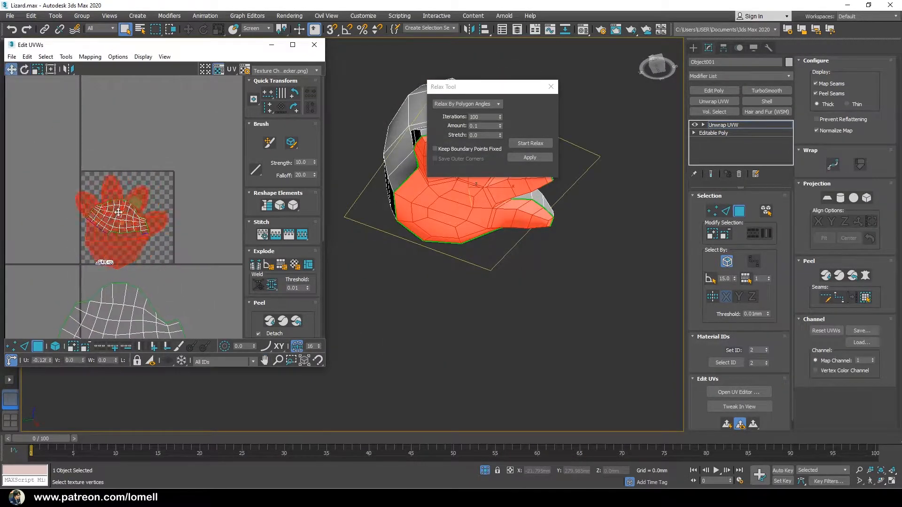
# Step: Move the sole's UV island out of the texture tile, beside the larger leg island
pyautogui.moveTo(129, 208); pyautogui.dragTo(39, 235)
pyautogui.moveTo(39, 234); pyautogui.dragTo(90, 166, button='middle')
pyautogui.moveTo(91, 166); pyautogui.dragTo(78, 192)
pyautogui.moveTo(143, 286); pyautogui.dragTo(106, 201, button='middle')
pyautogui.keyDown('alt'); pyautogui.moveTo(441, 273); pyautogui.dragTo(436, 284, button='middle'); pyautogui.keyUp('alt')
pyautogui.moveTo(138, 225); pyautogui.dragTo(151, 267, button='middle')
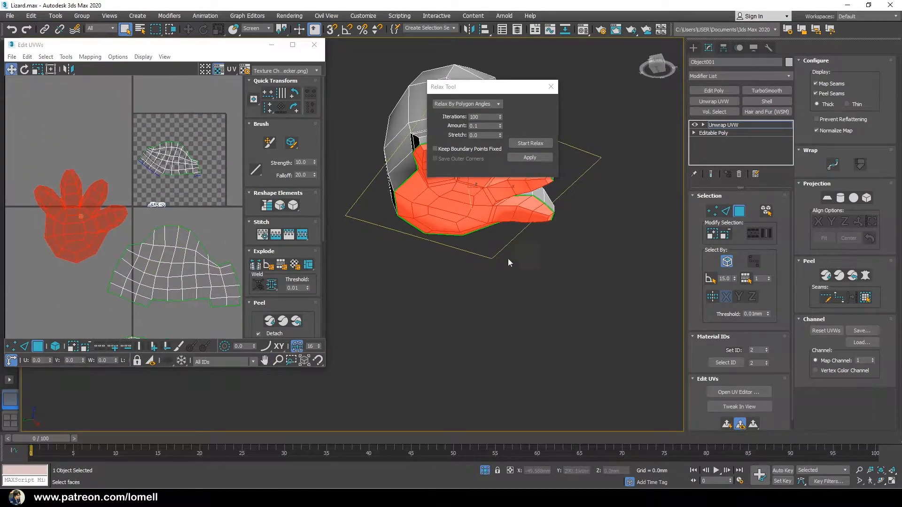
# Step: Pelt-map and relax the first toe of the second leg, placing its island above the sole island
pyautogui.keyDown('alt'); pyautogui.moveTo(509, 252); pyautogui.dragTo(473, 308, button='middle'); pyautogui.keyUp('alt')
pyautogui.click(432, 269)
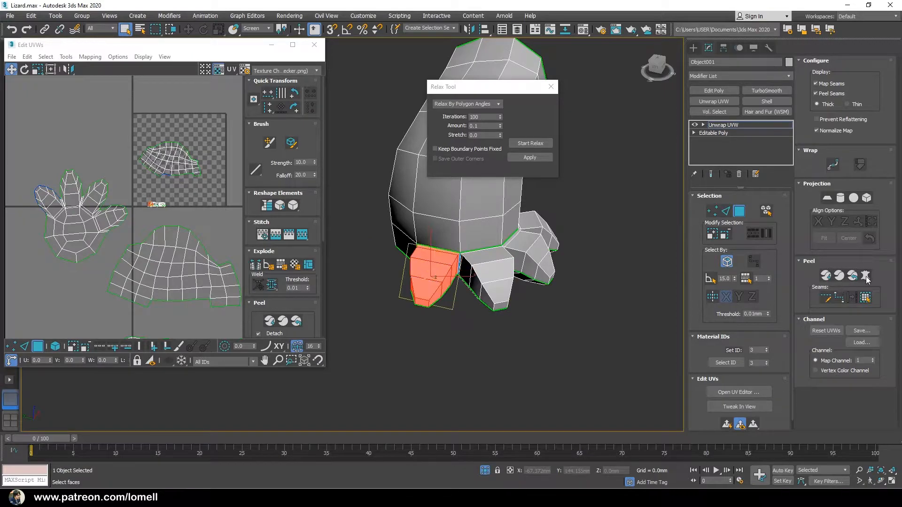
pyautogui.click(866, 276)
pyautogui.click(471, 362)
pyautogui.moveTo(125, 261); pyautogui.dragTo(142, 265, button='middle')
pyautogui.moveTo(143, 159); pyautogui.dragTo(59, 101)
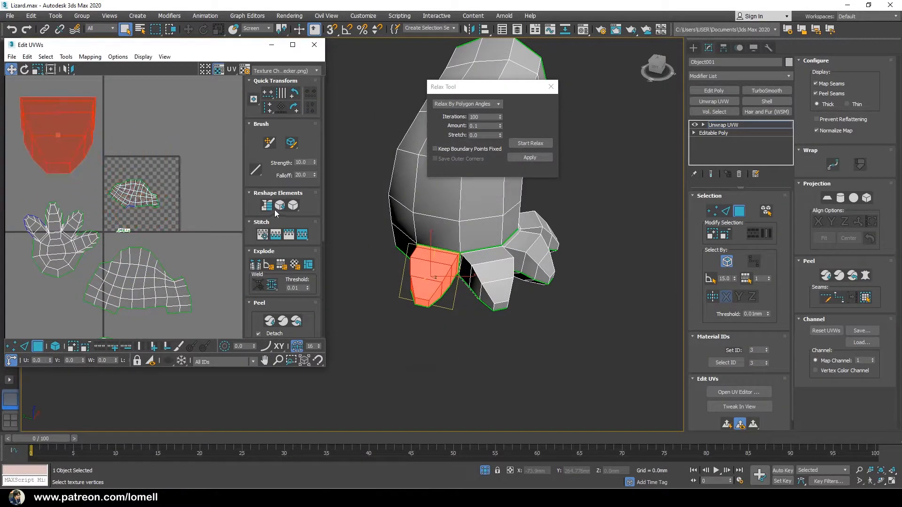
# Step: Pelt-map and relax the neighbouring second toe, placing its island beside the first toe's island
pyautogui.moveTo(409, 295); pyautogui.dragTo(407, 322, button='middle')
pyautogui.click(493, 301)
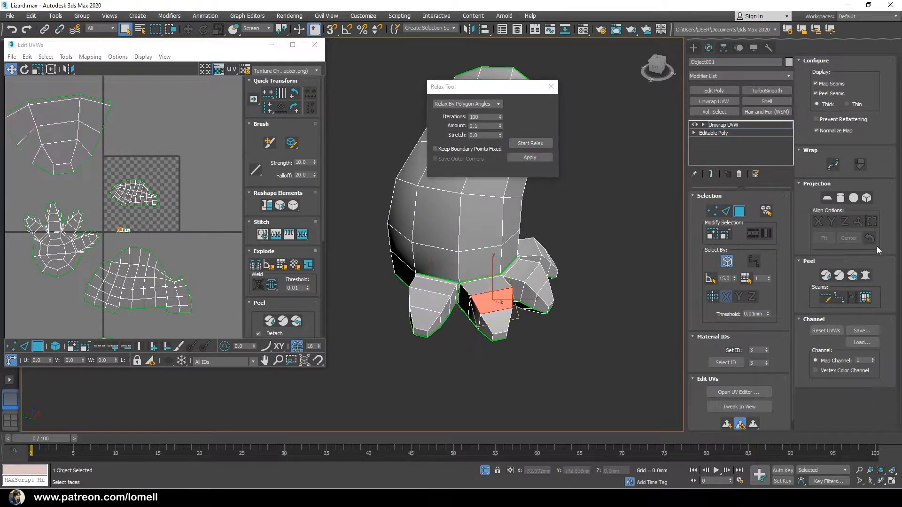
pyautogui.click(866, 277)
pyautogui.click(473, 362)
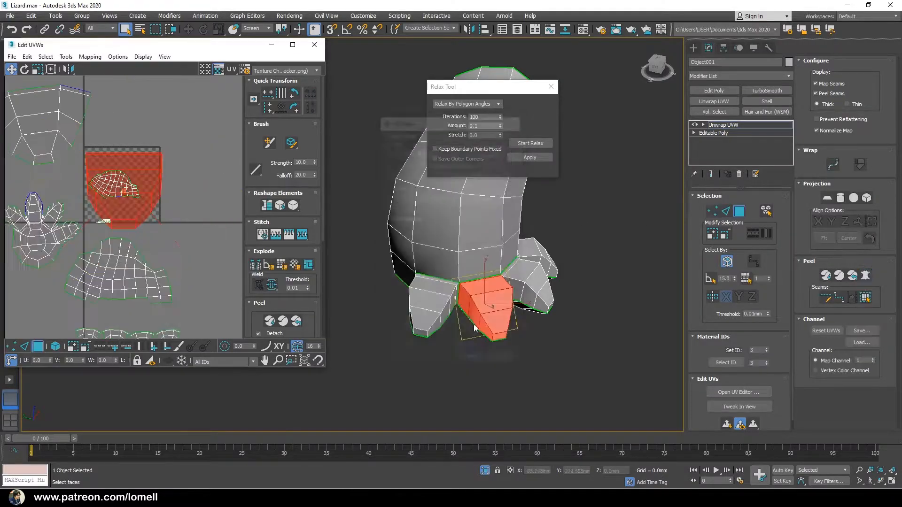
pyautogui.press('q')
pyautogui.moveTo(159, 221); pyautogui.dragTo(195, 160)
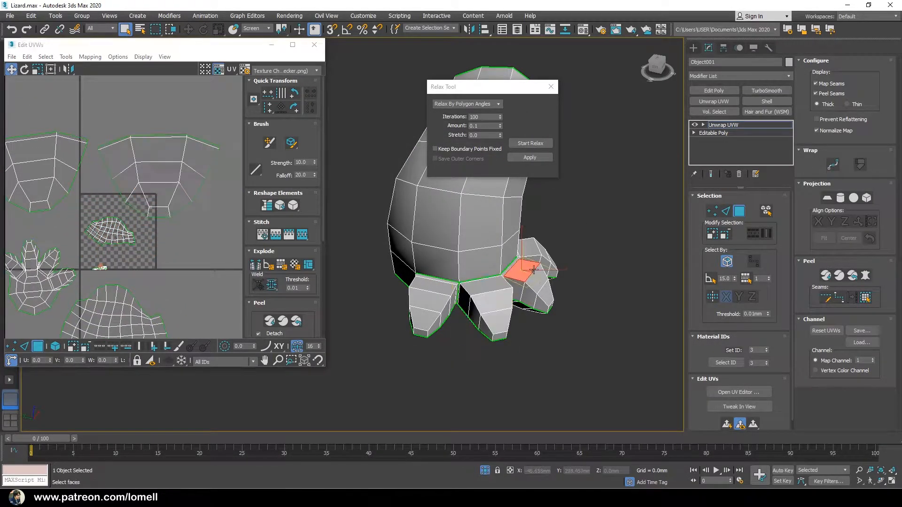
# Step: Pelt-map and relax the third toe of the second leg, placing its island beside the second toe's island
pyautogui.keyDown('alt'); pyautogui.moveTo(534, 270); pyautogui.dragTo(510, 269, button='middle'); pyautogui.keyUp('alt')
pyautogui.click(521, 270)
pyautogui.click(866, 298)
pyautogui.click(866, 275)
pyautogui.click(472, 360)
pyautogui.click(531, 145)
pyautogui.click(530, 144)
pyautogui.moveTo(134, 190); pyautogui.dragTo(58, 221, button='middle')
pyautogui.moveTo(58, 221); pyautogui.dragTo(236, 165)
# Step: Pelt-map and relax the fourth toe of the second leg, placing its island at the end of the toe row
pyautogui.keyDown('alt'); pyautogui.moveTo(559, 277); pyautogui.dragTo(533, 281, button='middle'); pyautogui.keyUp('alt')
pyautogui.click(538, 284)
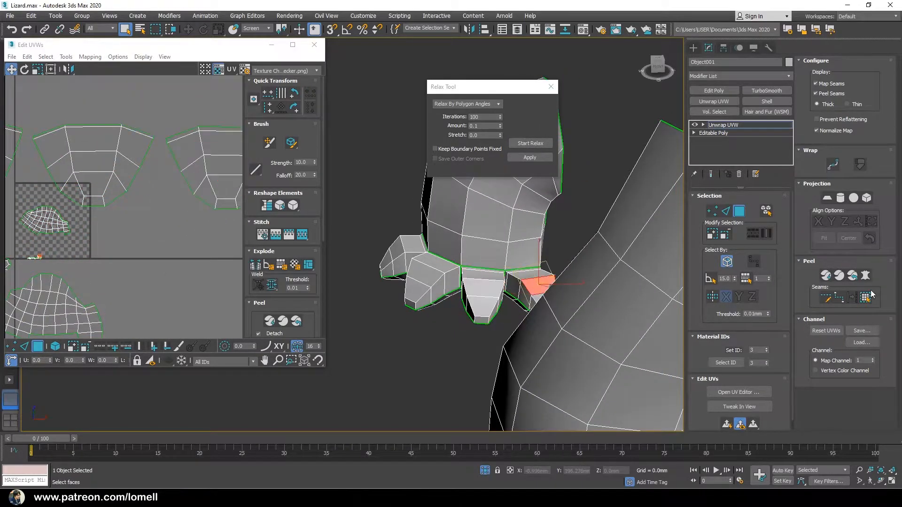
pyautogui.click(473, 362)
pyautogui.moveTo(104, 230); pyautogui.dragTo(126, 232, button='middle')
pyautogui.click(541, 144)
pyautogui.click(541, 145)
pyautogui.scroll(-6, 126, 232)
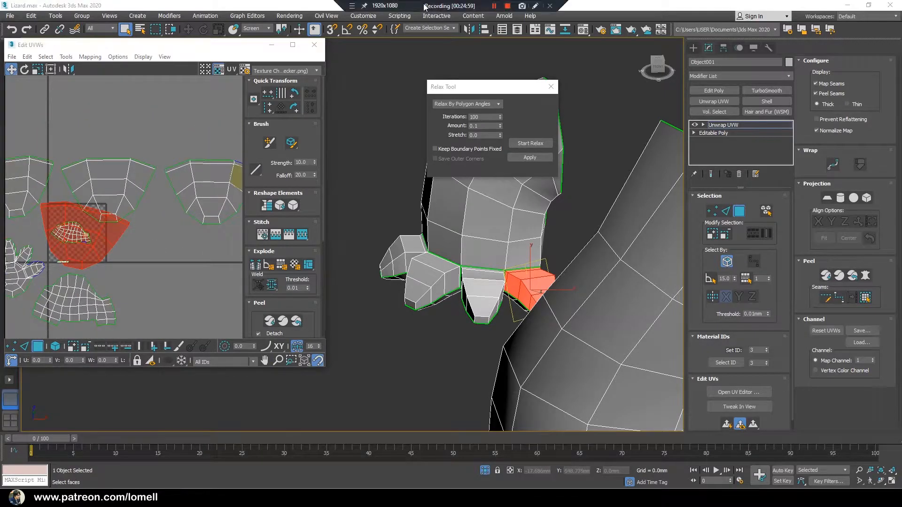
pyautogui.moveTo(110, 239); pyautogui.dragTo(203, 223)
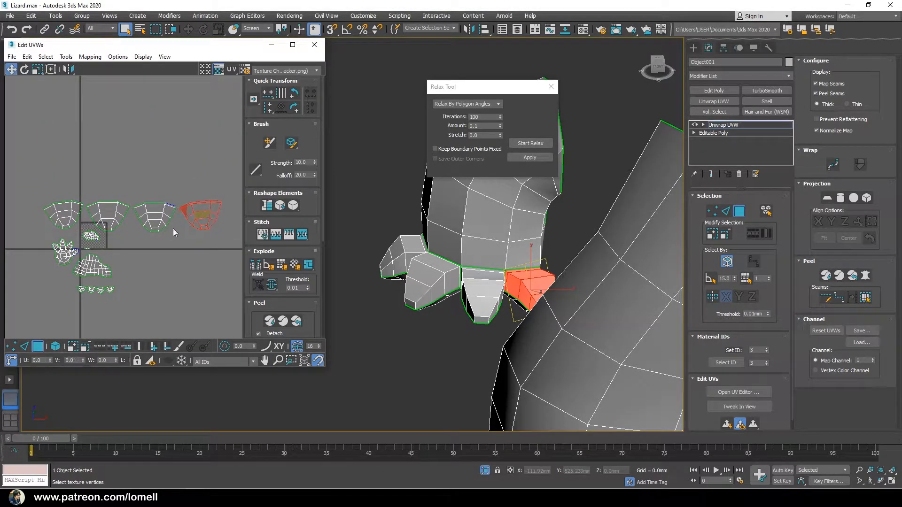
# Step: Rotate the second leg's toe islands upright and line them up in an even row
pyautogui.scroll(8, 70, 254)
pyautogui.scroll(-8, 140, 249)
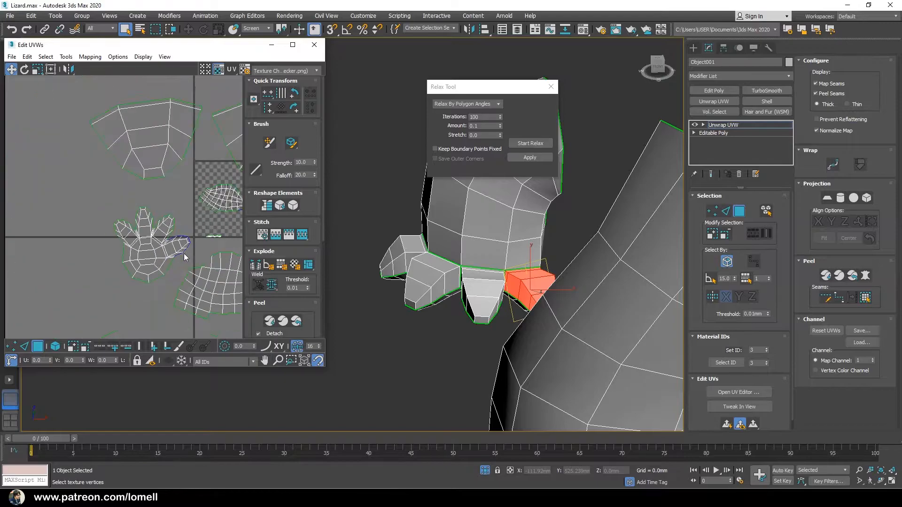
pyautogui.moveTo(154, 239); pyautogui.dragTo(73, 243, button='middle')
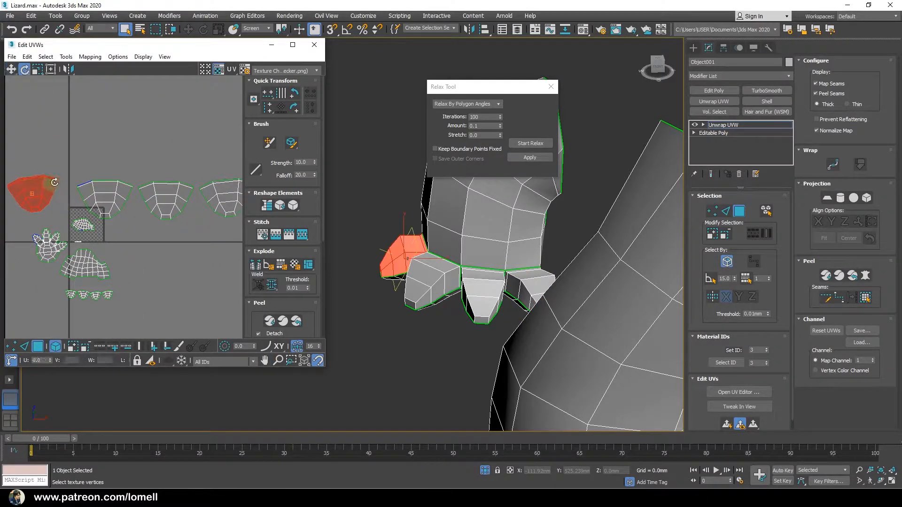
pyautogui.moveTo(141, 200); pyautogui.dragTo(121, 194, button='middle')
pyautogui.moveTo(147, 192); pyautogui.dragTo(155, 192)
pyautogui.moveTo(172, 201); pyautogui.dragTo(129, 198, button='middle')
pyautogui.moveTo(172, 189); pyautogui.dragTo(186, 186)
pyautogui.press('e')
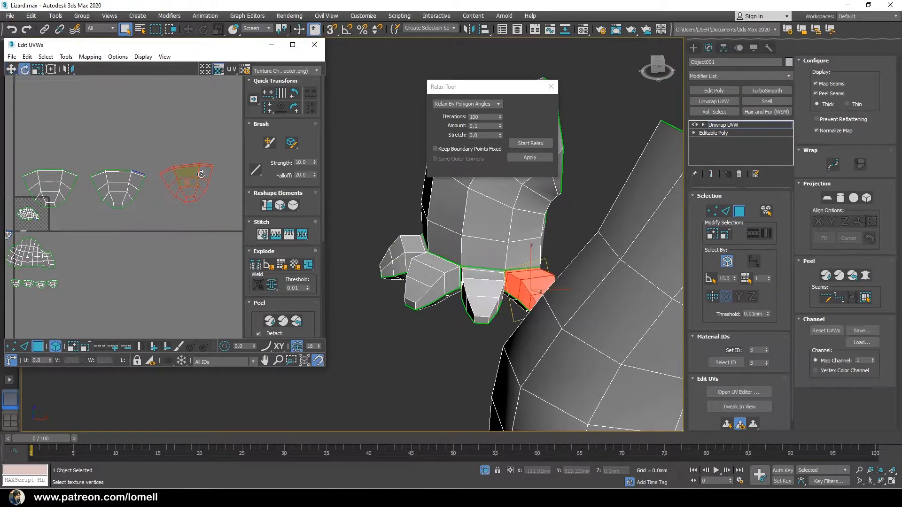
pyautogui.scroll(-3, 145, 220)
pyautogui.moveTo(146, 220); pyautogui.dragTo(176, 216, button='middle')
pyautogui.moveTo(187, 202); pyautogui.dragTo(187, 203)
pyautogui.scroll(3, 77, 229)
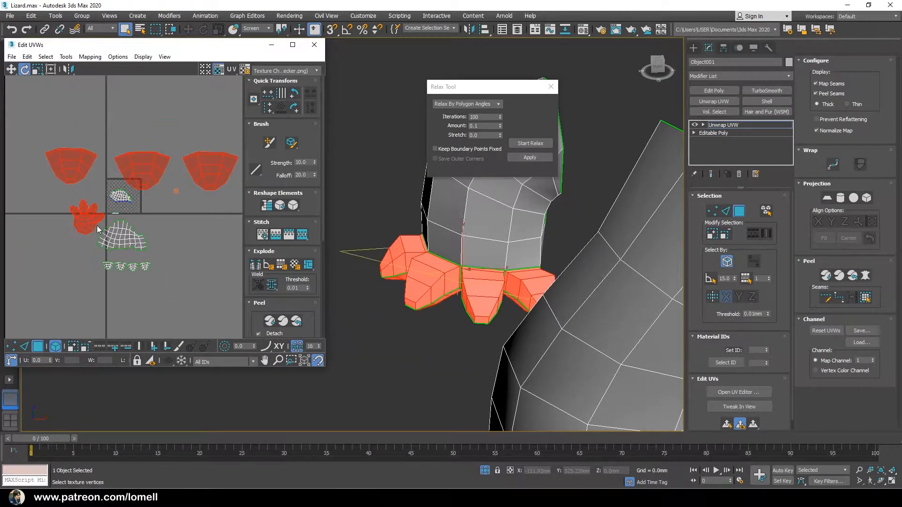
# Step: Select the second leg's toe, sole and leg islands together and rescale them to matching proportions
pyautogui.scroll(-3, 97, 224)
pyautogui.click(212, 213)
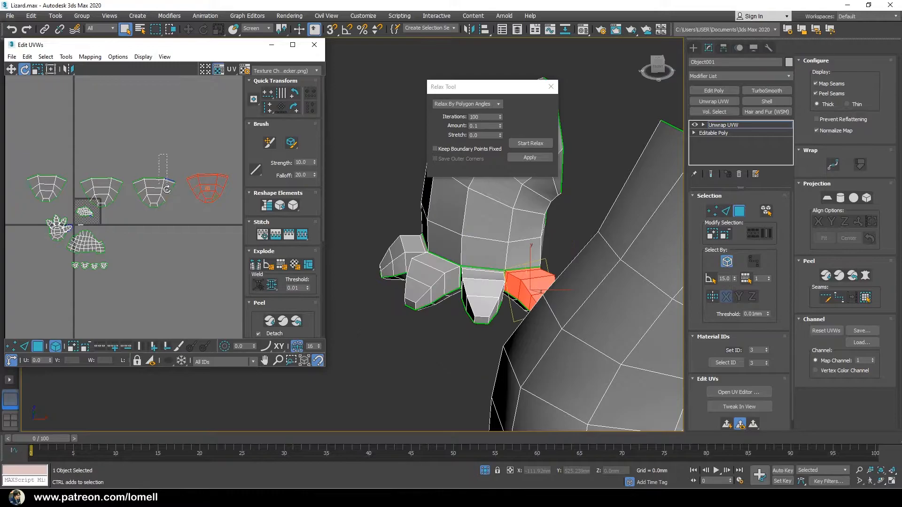
pyautogui.keyDown('ctrl'); pyautogui.moveTo(167, 193); pyautogui.dragTo(168, 195); pyautogui.keyUp('ctrl')
pyautogui.keyDown('ctrl'); pyautogui.moveTo(105, 160); pyautogui.dragTo(111, 193); pyautogui.keyUp('ctrl')
pyautogui.keyDown('ctrl'); pyautogui.moveTo(49, 160); pyautogui.dragTo(56, 192); pyautogui.keyUp('ctrl')
pyautogui.moveTo(317, 318); pyautogui.dragTo(311, 137)
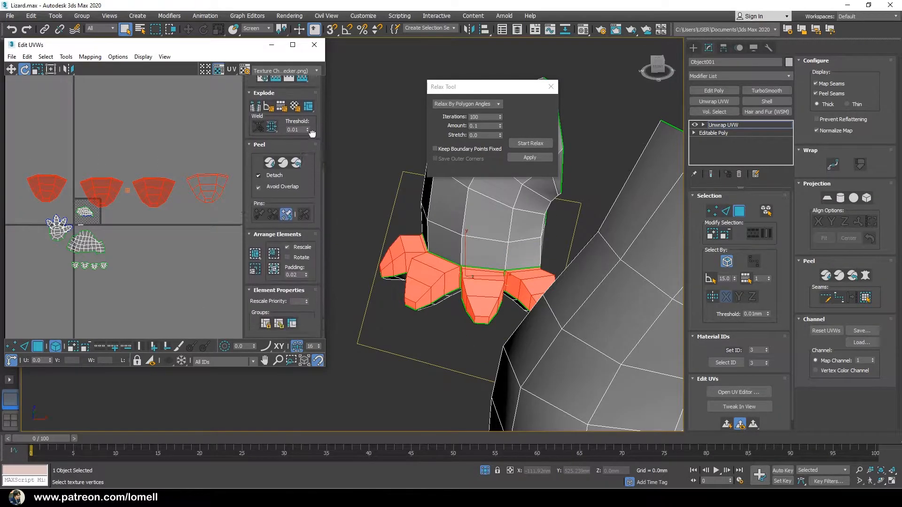
pyautogui.scroll(2, 56, 233)
pyautogui.keyDown('ctrl'); pyautogui.click(93, 216); pyautogui.keyUp('ctrl')
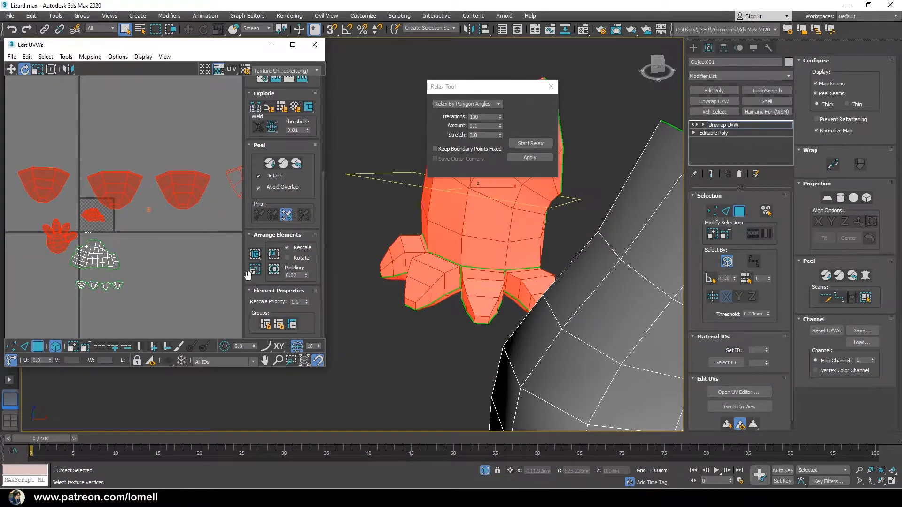
pyautogui.click(274, 254)
# Step: Move the second foot's sole island beside the leg island and bring the toe row closer above the leg island
pyautogui.moveTo(141, 213); pyautogui.dragTo(142, 248, button='middle')
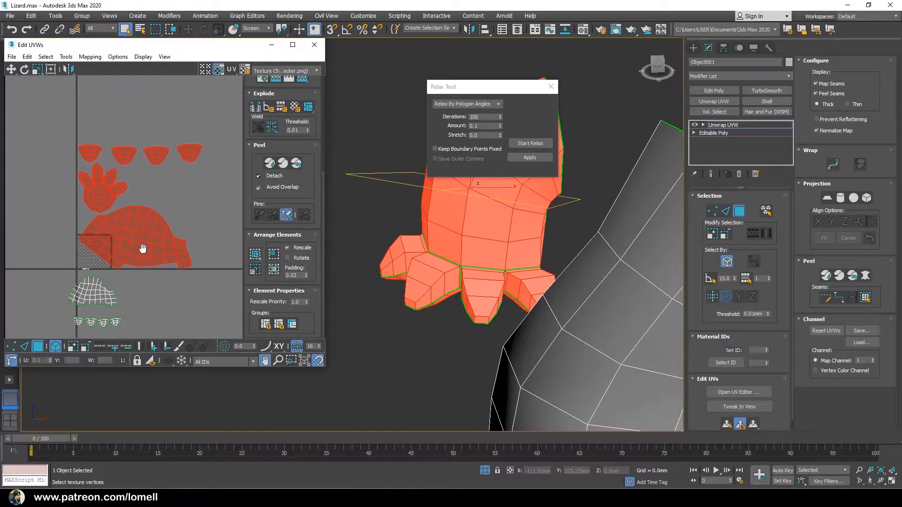
pyautogui.click(188, 222)
pyautogui.press('w')
pyautogui.moveTo(102, 193); pyautogui.dragTo(201, 220)
pyautogui.moveTo(220, 239); pyautogui.dragTo(198, 224, button='middle')
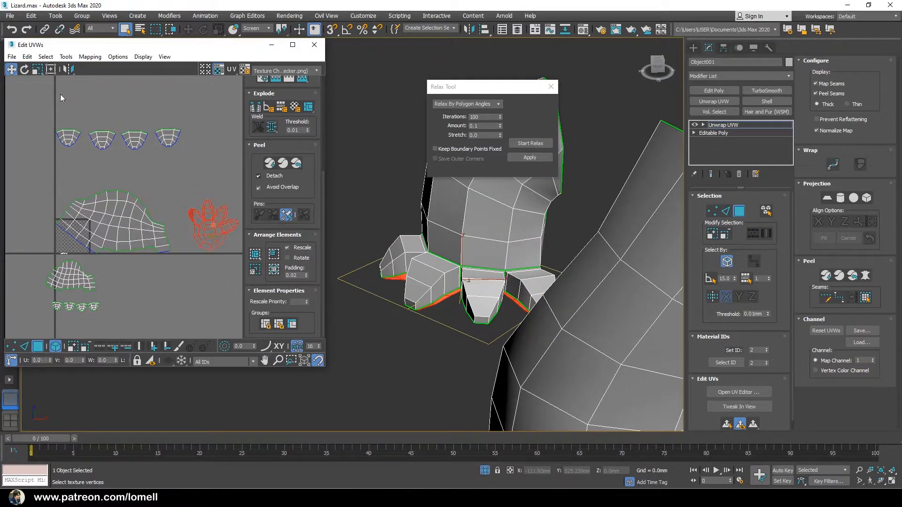
pyautogui.moveTo(64, 98); pyautogui.dragTo(173, 137)
# Step: Select the tiny sole island of the first foot, pelt-map it and relax it by polygon angles
pyautogui.scroll(4, 64, 254)
pyautogui.moveTo(64, 254); pyautogui.dragTo(97, 195, button='middle')
pyautogui.click(98, 196)
pyautogui.keyDown('alt'); pyautogui.moveTo(423, 287); pyautogui.dragTo(573, 159, button='middle'); pyautogui.keyUp('alt')
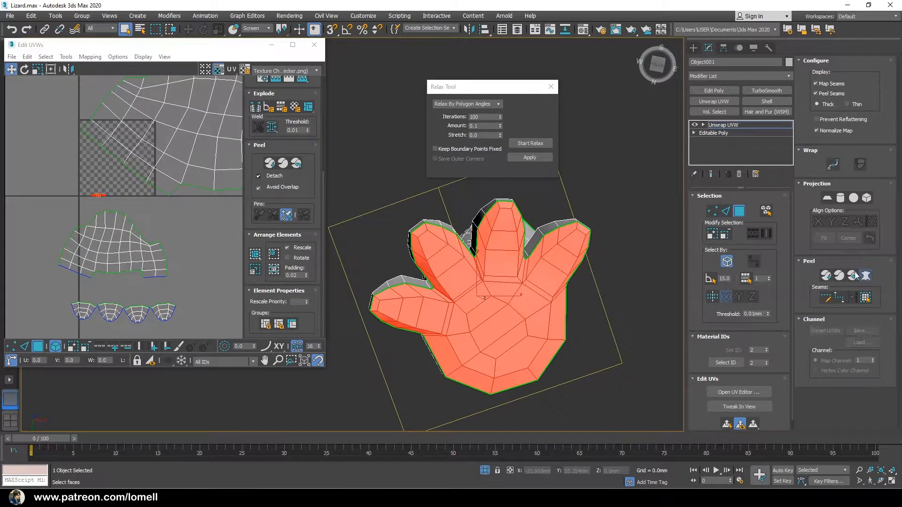
pyautogui.click(866, 277)
pyautogui.click(475, 363)
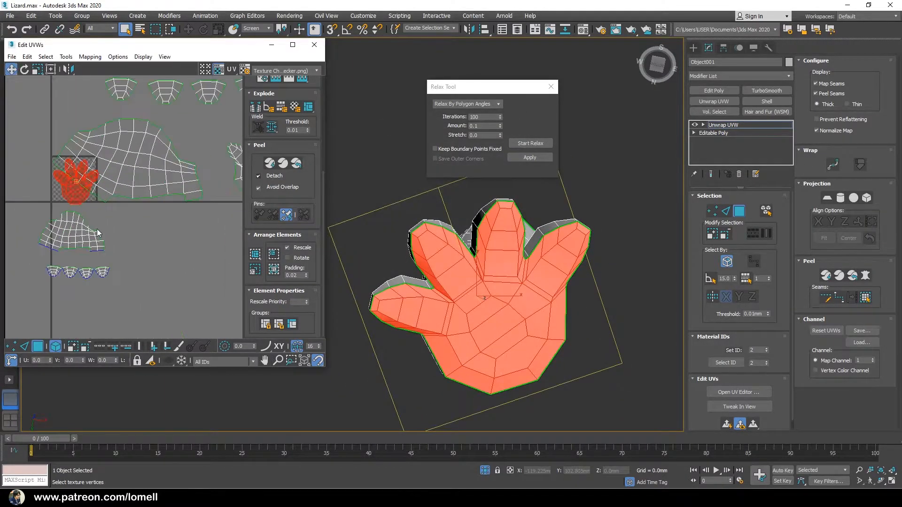
pyautogui.press('z')
pyautogui.click(526, 143)
pyautogui.click(525, 142)
pyautogui.scroll(2, 178, 247)
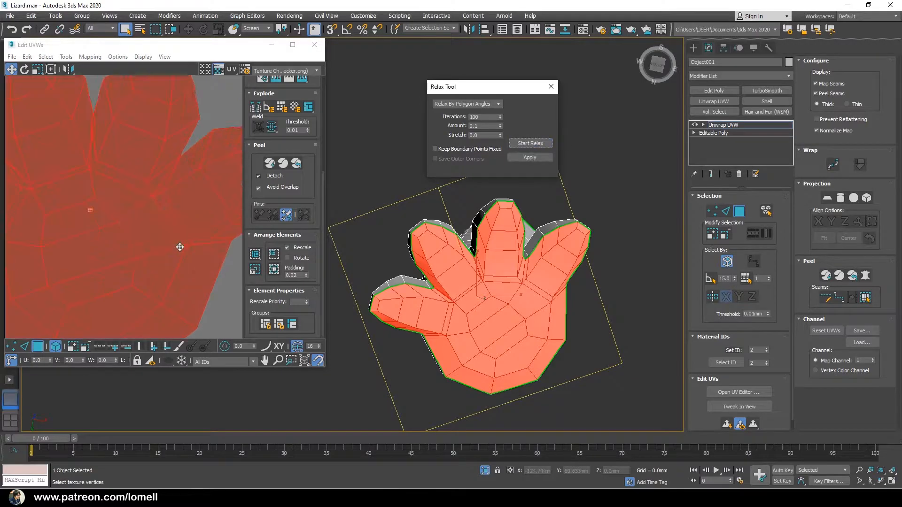
# Step: Switch to vertex editing at the gaps between the sole's toes and look through the Unwrap Options
pyautogui.scroll(2, 115, 181)
pyautogui.press('1')
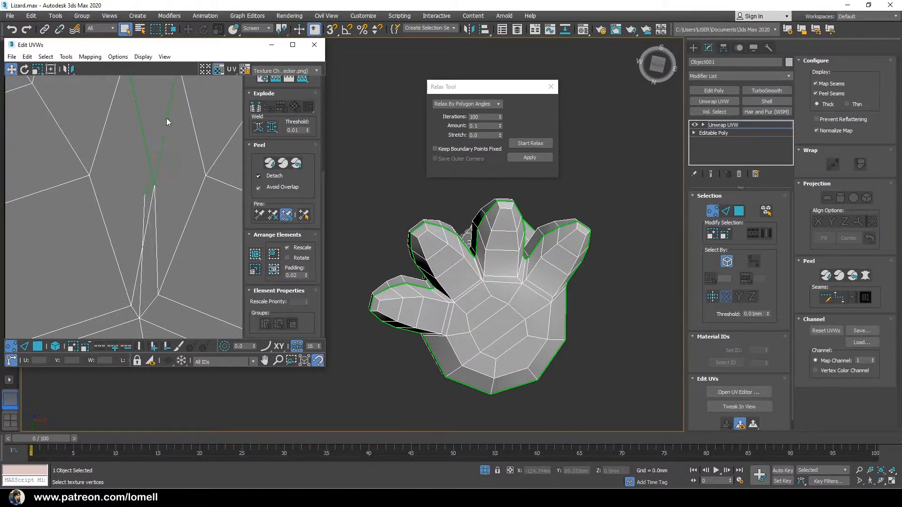
pyautogui.click(117, 57)
pyautogui.click(124, 108)
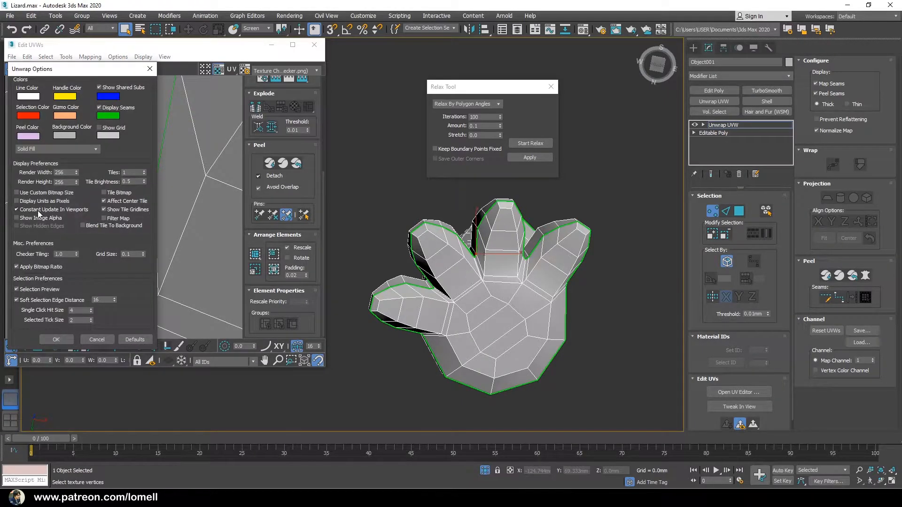
pyautogui.moveTo(82, 70); pyautogui.dragTo(423, 77)
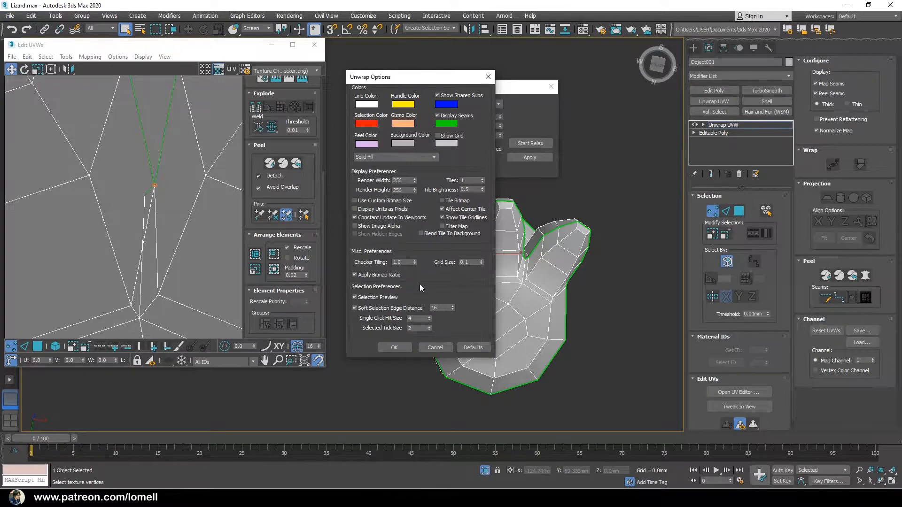
pyautogui.click(435, 348)
# Step: Reposition the crowded vertices in the gaps between the toes on the first foot's sole island
pyautogui.scroll(-3, 153, 192)
pyautogui.scroll(5, 90, 236)
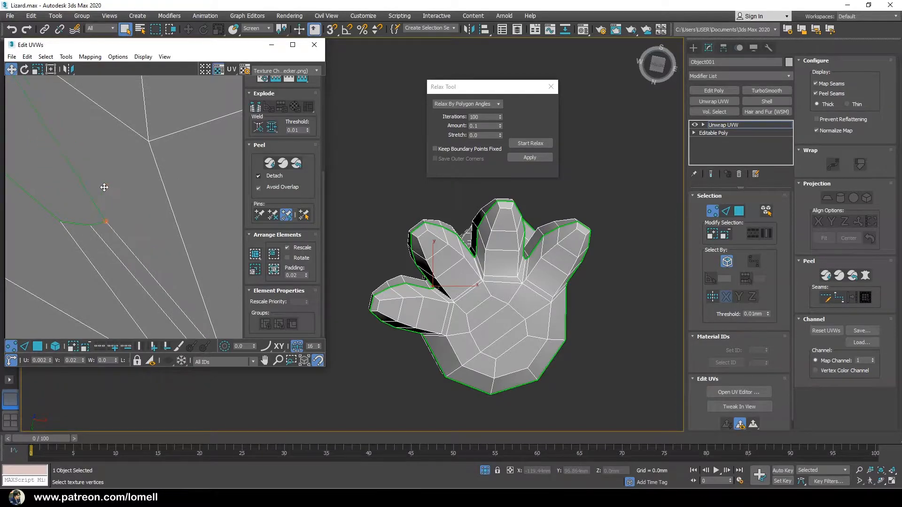
pyautogui.moveTo(165, 50); pyautogui.dragTo(304, 50)
pyautogui.scroll(-3, 301, 202)
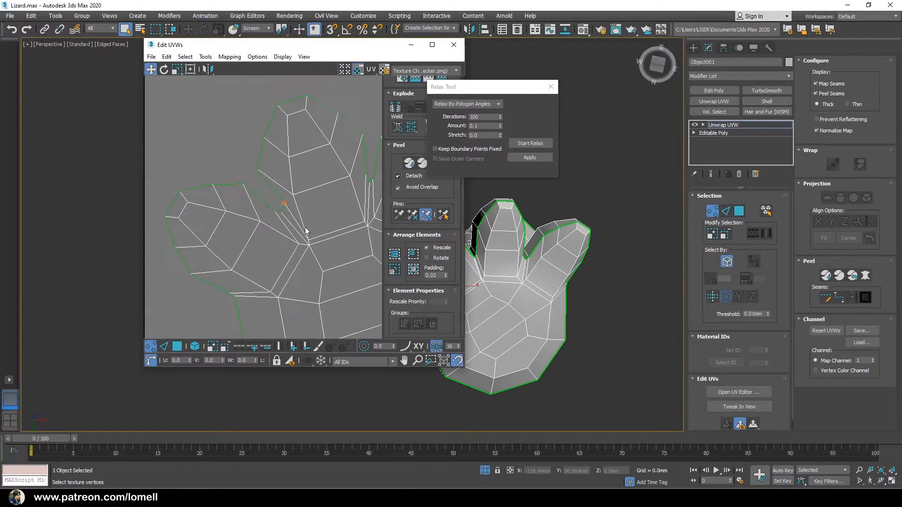
pyautogui.scroll(5, 291, 216)
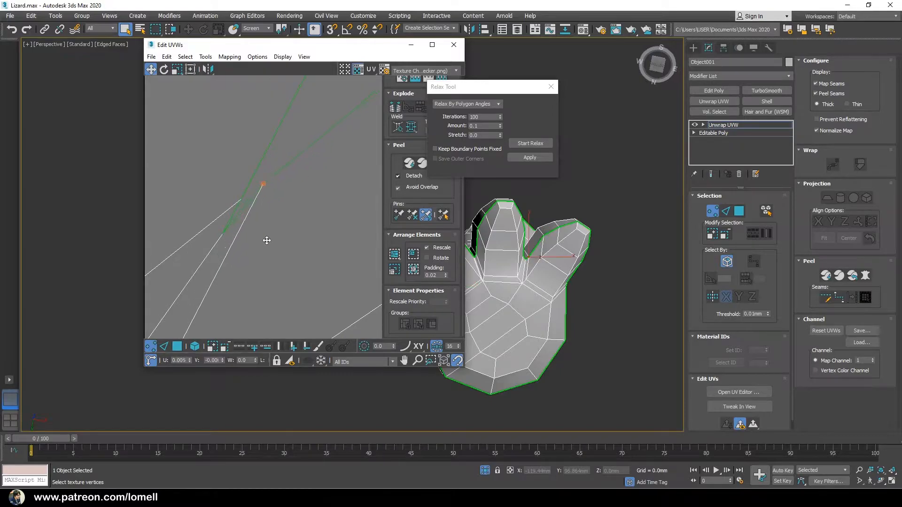
pyautogui.moveTo(229, 224); pyautogui.dragTo(229, 222, button='middle')
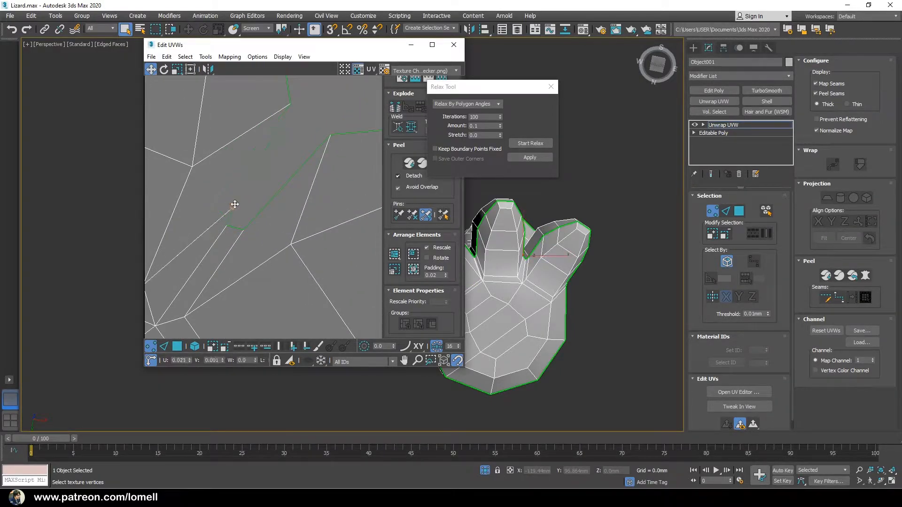
# Step: Check the display and selection preferences in the Unwrap Options, leaving them unchanged
pyautogui.click(258, 56)
pyautogui.click(275, 67)
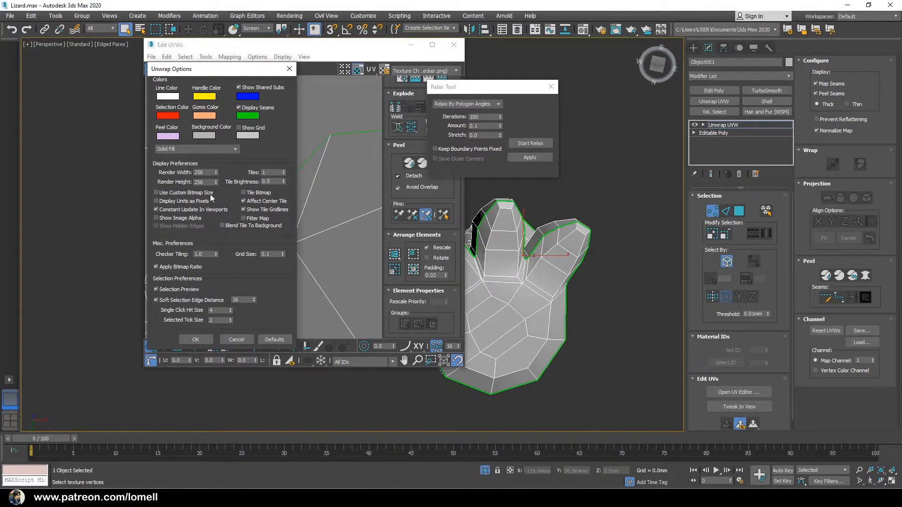
pyautogui.moveTo(215, 69); pyautogui.dragTo(261, 90)
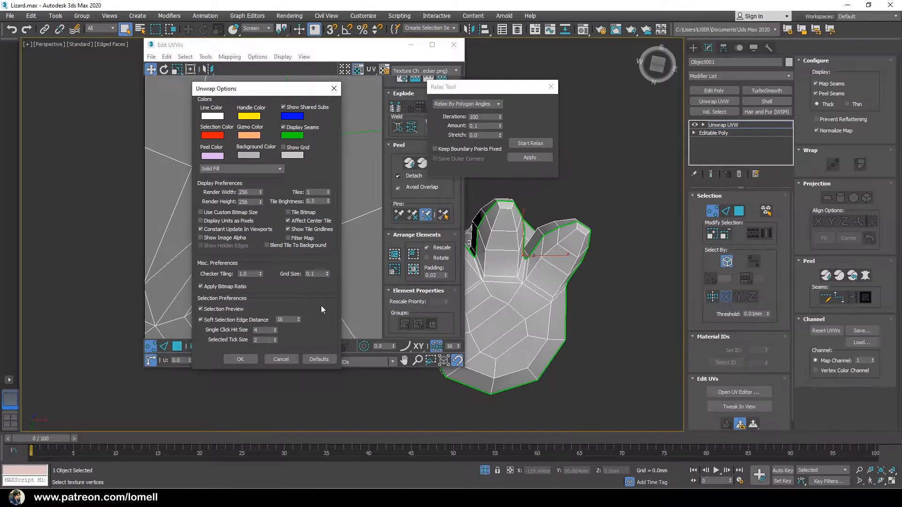
pyautogui.click(334, 89)
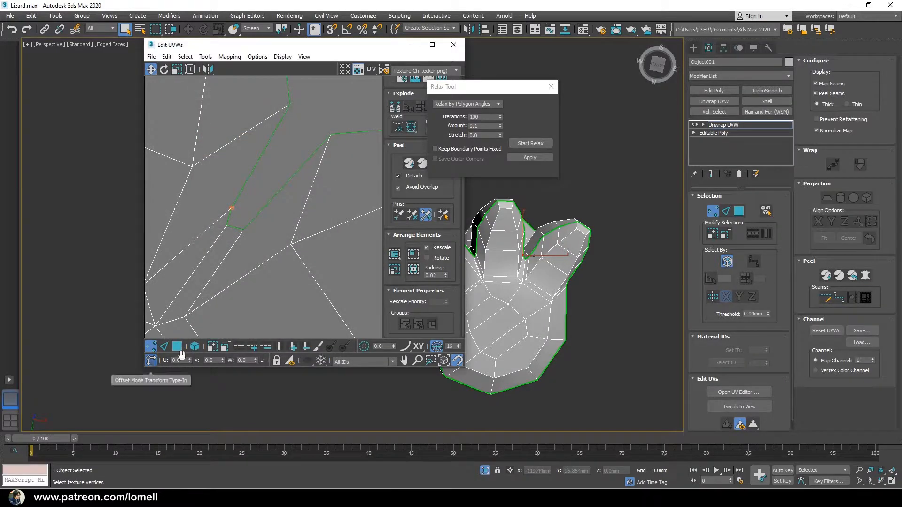
# Step: Turn off snapping and fine-tune the vertex in the toe gap, placing the sole island beside the first leg's toe islands
pyautogui.moveTo(235, 221); pyautogui.dragTo(226, 239, button='middle')
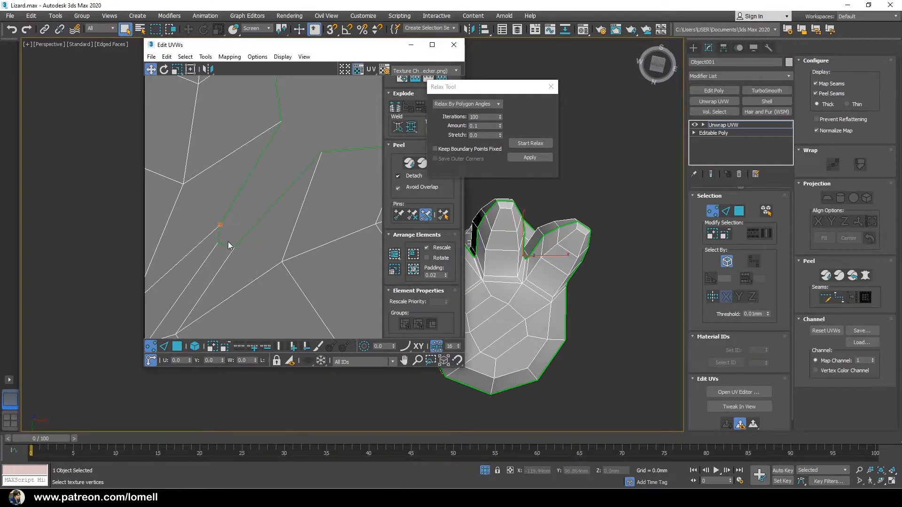
pyautogui.moveTo(220, 228); pyautogui.dragTo(216, 232)
pyautogui.moveTo(160, 253); pyautogui.dragTo(271, 147, button='middle')
pyautogui.scroll(-5, 225, 241)
pyautogui.scroll(-4, 250, 234)
pyautogui.scroll(4, 271, 255)
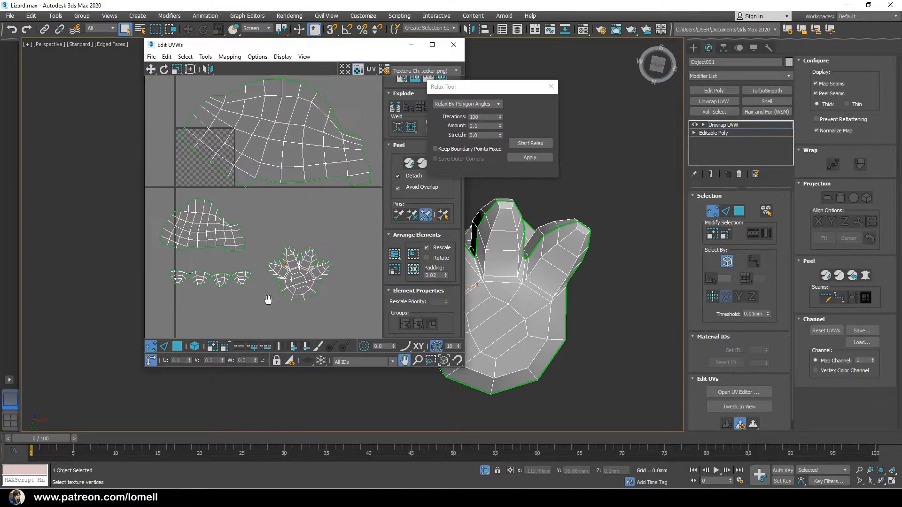
# Step: Select the first leg's leg, sole and toe islands together and rescale them to matching proportions
pyautogui.press('3')
pyautogui.moveTo(312, 254); pyautogui.dragTo(183, 295)
pyautogui.moveTo(389, 313)
pyautogui.mouseDown()
pyautogui.moveTo(390, 266)
pyautogui.moveTo(397, 316)
pyautogui.mouseUp()
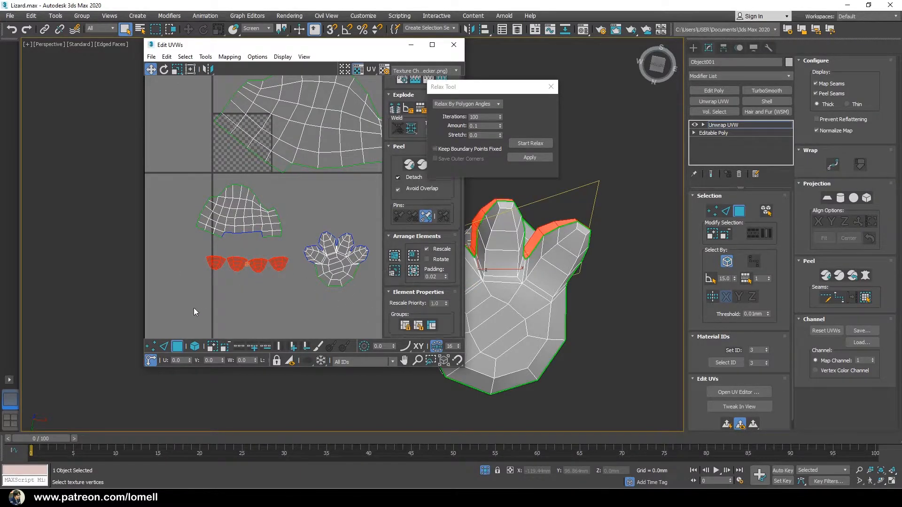
pyautogui.moveTo(194, 308); pyautogui.dragTo(390, 209)
pyautogui.moveTo(218, 270); pyautogui.dragTo(359, 191)
pyautogui.click(410, 258)
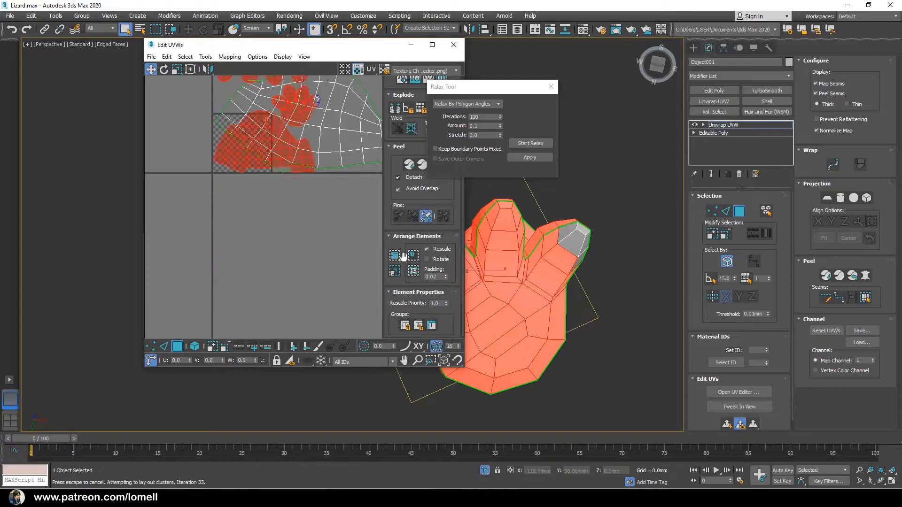
pyautogui.scroll(-3, 236, 166)
pyautogui.moveTo(237, 166); pyautogui.dragTo(205, 237, button='middle')
pyautogui.moveTo(205, 237); pyautogui.dragTo(305, 323)
pyautogui.hotkey('ctrl', 'z')
# Step: Grow the selection to cover the first leg's islands completely and move the set below the texture tile
pyautogui.click(212, 347)
pyautogui.moveTo(219, 224); pyautogui.dragTo(317, 310)
pyautogui.moveTo(317, 310); pyautogui.dragTo(244, 297, button='middle')
pyautogui.moveTo(252, 298); pyautogui.dragTo(216, 296)
pyautogui.moveTo(216, 296); pyautogui.dragTo(243, 297, button='middle')
pyautogui.click(277, 285)
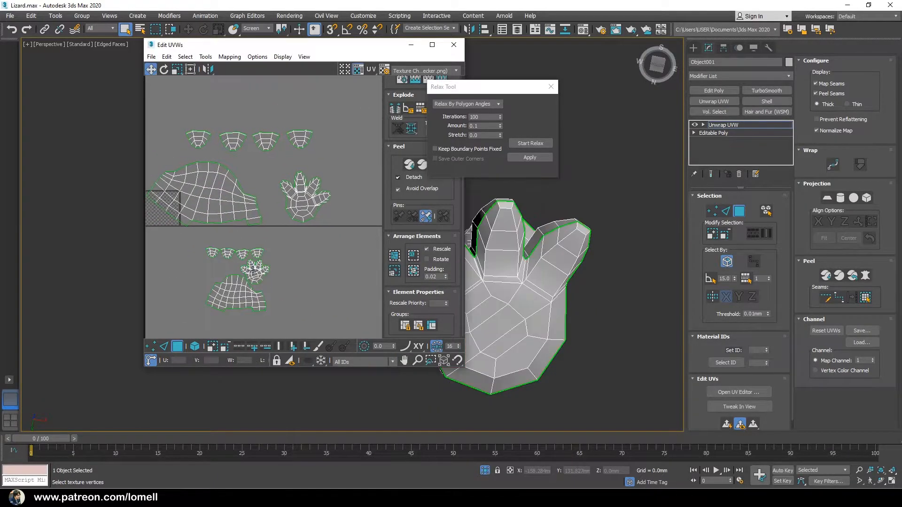
# Step: Move the first foot's sole island beside its leg island and space the four toe islands evenly in a row above
pyautogui.click(195, 346)
pyautogui.moveTo(260, 288); pyautogui.dragTo(289, 301)
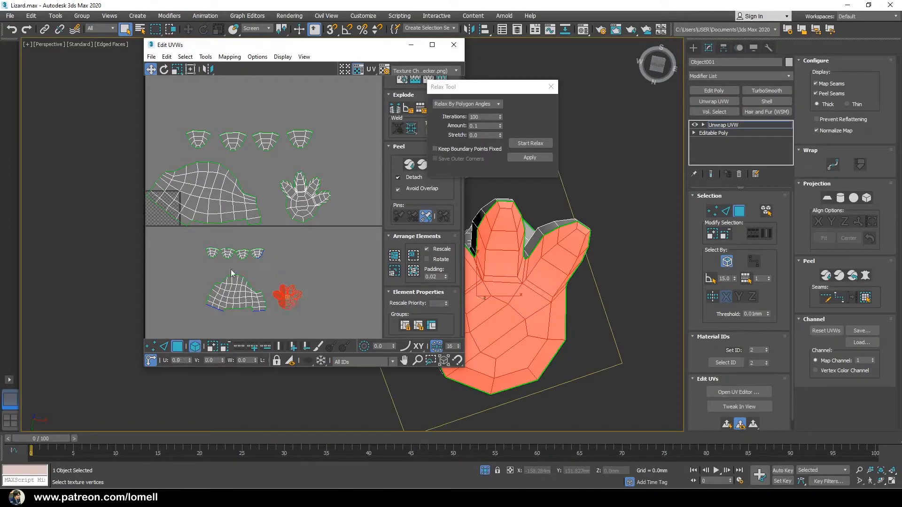
pyautogui.click(257, 254)
pyautogui.click(254, 248)
pyautogui.moveTo(262, 254); pyautogui.dragTo(283, 264)
pyautogui.click(293, 265)
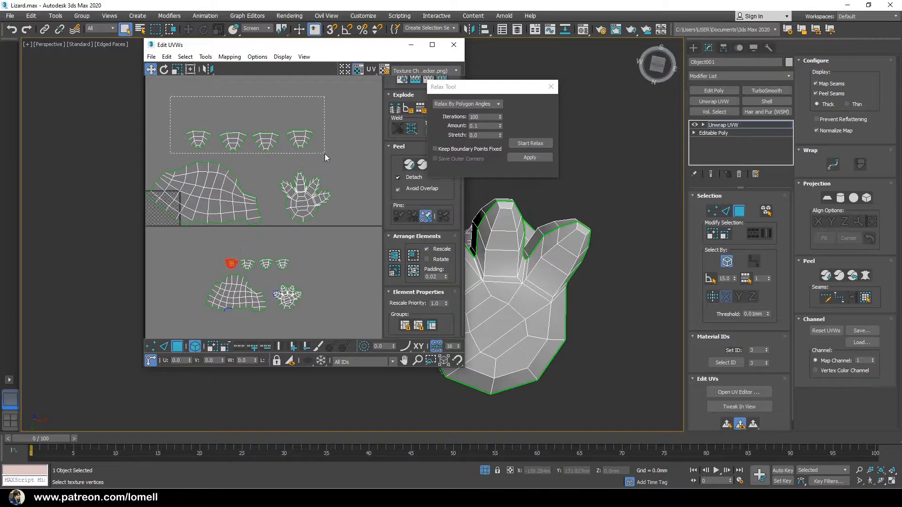
# Step: Group the second leg's islands as one set and the first leg's islands as another
pyautogui.moveTo(328, 158); pyautogui.dragTo(328, 158)
pyautogui.moveTo(319, 228); pyautogui.dragTo(336, 231)
pyautogui.click(402, 325)
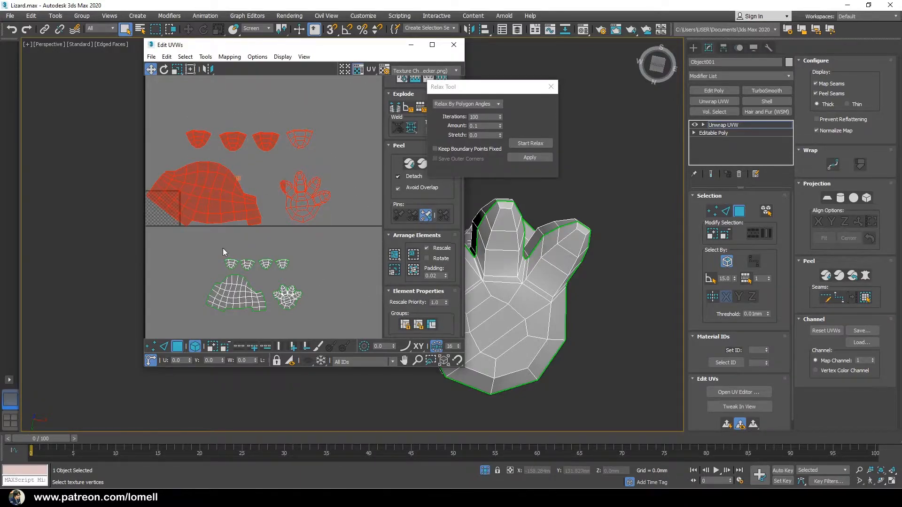
pyautogui.moveTo(189, 243); pyautogui.dragTo(348, 329)
pyautogui.click(406, 323)
# Step: Pack all leg, sole and toe islands together with rescaling and scale the set down inside the lower part of the texture tile
pyautogui.hotkey('ctrl', 'a')
pyautogui.click(413, 255)
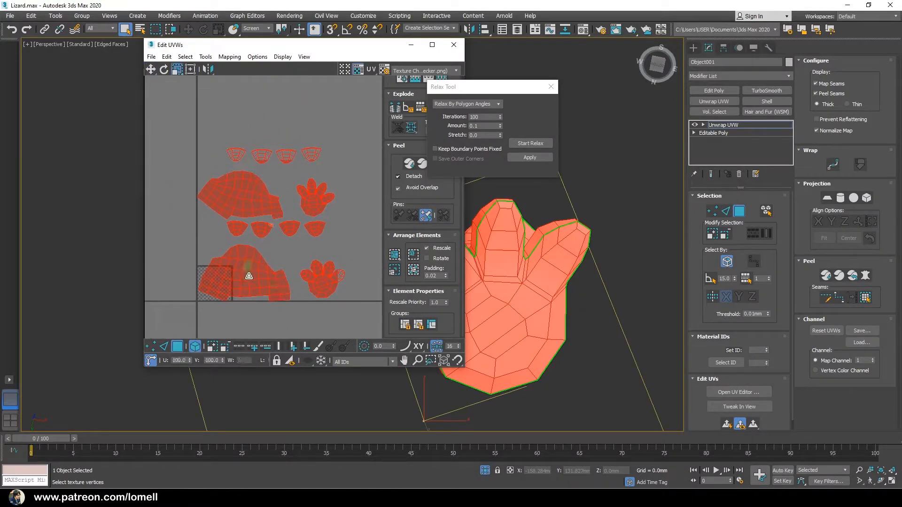
pyautogui.scroll(-4, 258, 245)
pyautogui.scroll(5, 257, 244)
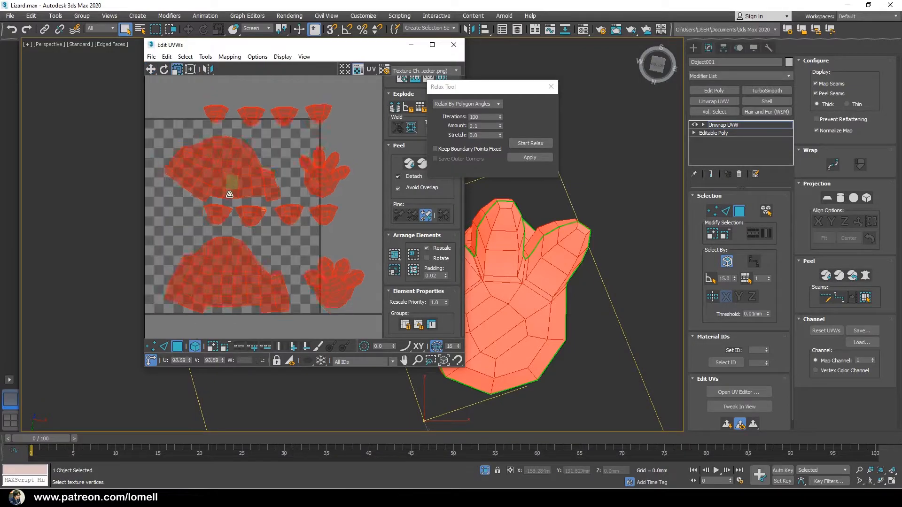
pyautogui.scroll(-5, 228, 188)
pyautogui.moveTo(251, 227); pyautogui.dragTo(240, 289, button='middle')
# Step: Collapse the legs' Unwrap UVW modifier into the Editable Poly and end isolation to show the whole lizard
pyautogui.rightClick(733, 125)
pyautogui.click(761, 212)
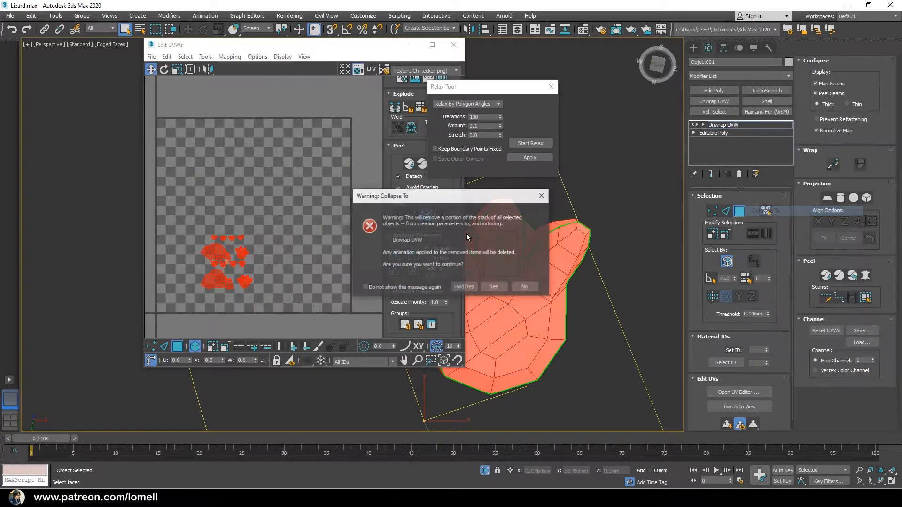
pyautogui.click(472, 284)
pyautogui.click(485, 470)
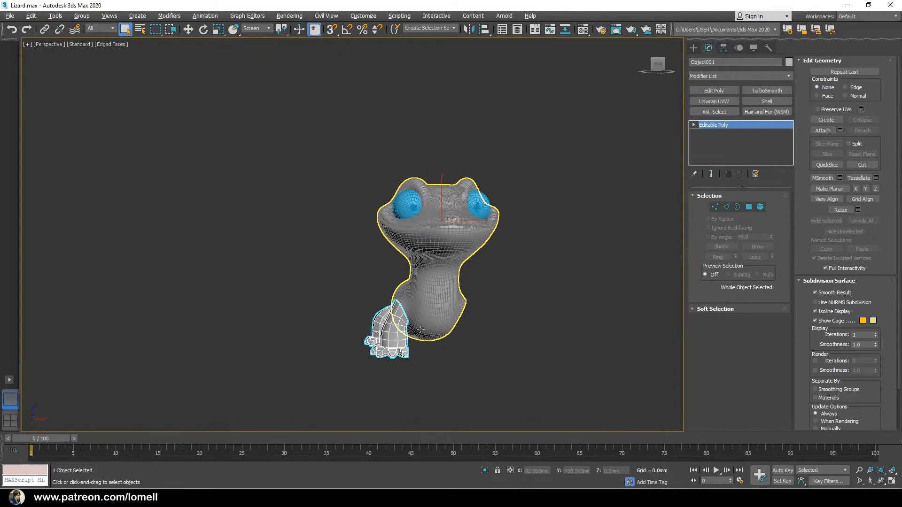
# Step: Mirror the legs across the X axis as a copy on the other side of the body
pyautogui.press('w')
pyautogui.click(469, 29)
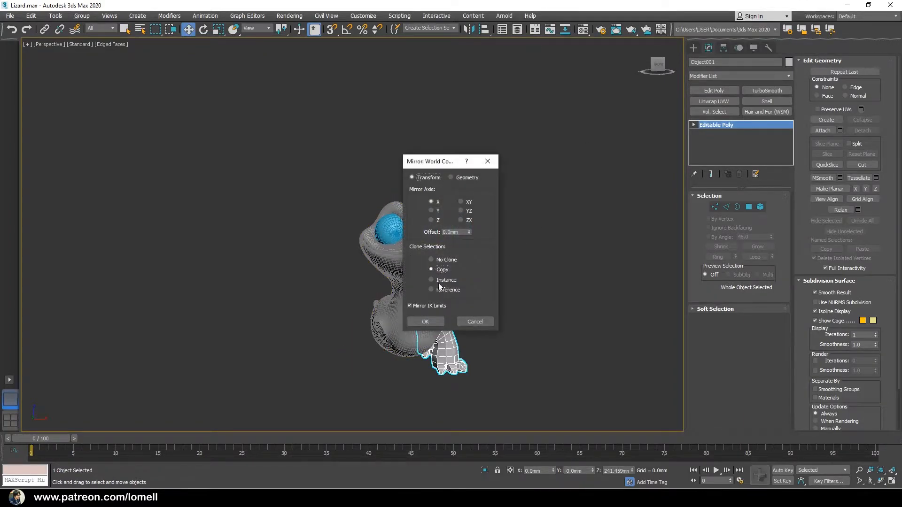
pyautogui.press('Return')
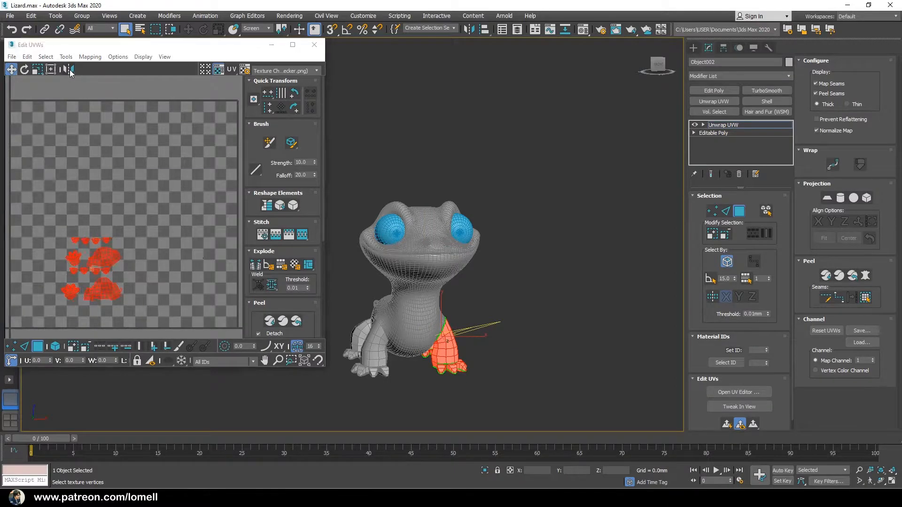
# Step: Move the copied legs' mirrored UV islands across the tile, clear of the originals' area, and collapse their Unwrap UVW modifier
pyautogui.moveTo(107, 259); pyautogui.dragTo(182, 259)
pyautogui.click(314, 45)
pyautogui.rightClick(735, 124)
pyautogui.click(762, 207)
pyautogui.click(495, 288)
# Step: Attach the mirrored legs to the original legs as one object
pyautogui.click(375, 346)
pyautogui.rightClick(478, 322)
pyautogui.rightClick(558, 270)
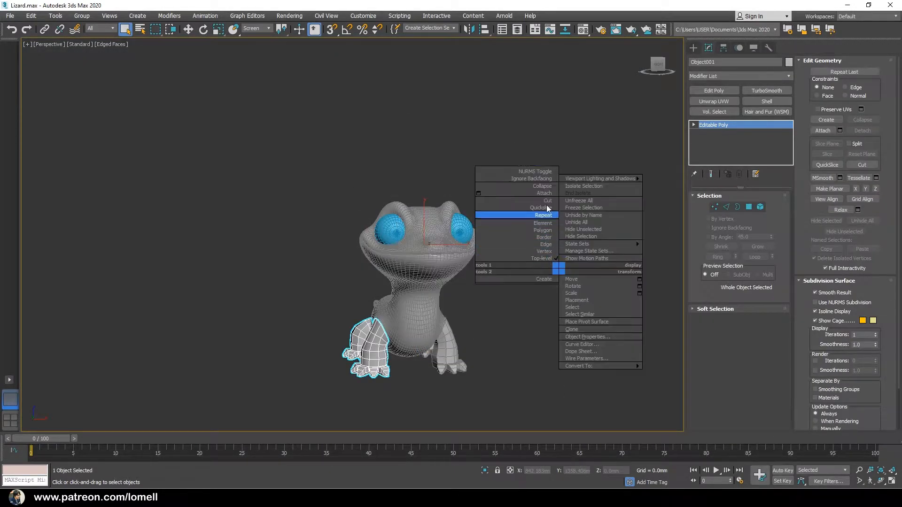
pyautogui.click(541, 194)
pyautogui.click(450, 341)
pyautogui.rightClick(525, 318)
pyautogui.keyDown('alt'); pyautogui.moveTo(525, 320); pyautogui.dragTo(564, 324, button='middle'); pyautogui.keyUp('alt')
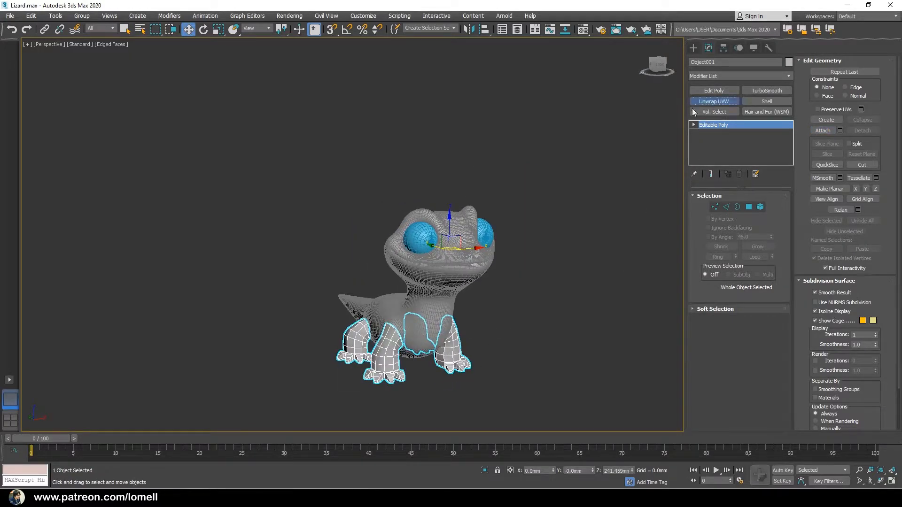
# Step: Check the combined legs' islands and faces in a temporary Unwrap UVW modifier and remove the modifier
pyautogui.click(701, 105)
pyautogui.hotkey('ctrl', 'e')
pyautogui.click(45, 57)
pyautogui.click(96, 168)
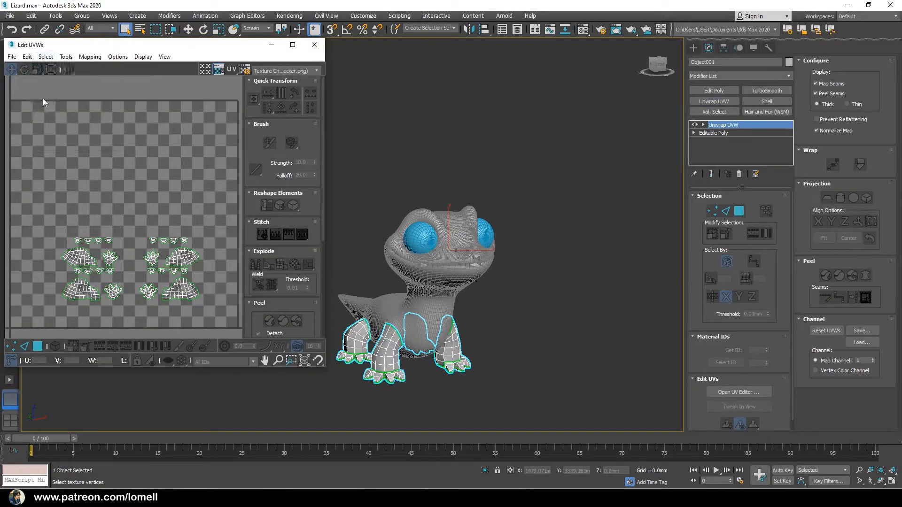
pyautogui.press('3')
pyautogui.click(46, 57)
pyautogui.click(82, 133)
pyautogui.click(315, 46)
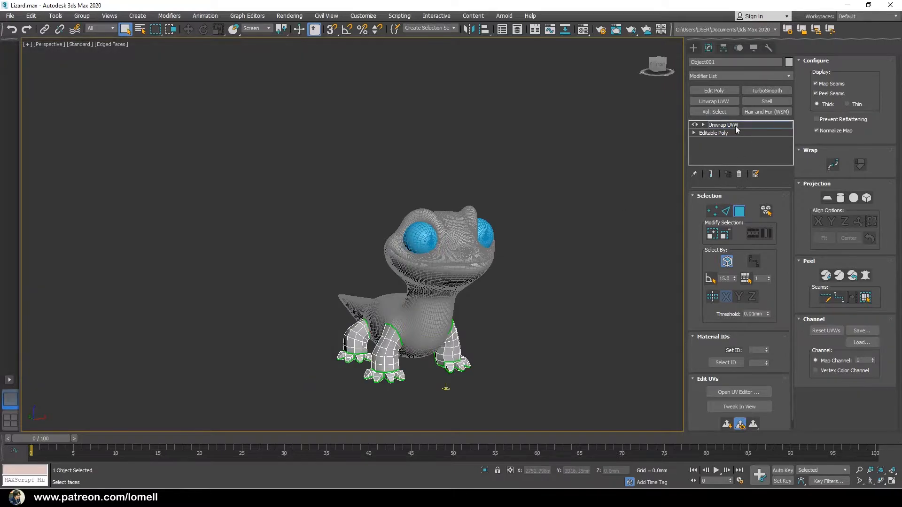
pyautogui.click(739, 174)
# Step: Attach the legs to the lizard's body and weld the vertices along the open borders where they meet
pyautogui.scroll(3, 446, 296)
pyautogui.press('q')
pyautogui.keyDown('alt'); pyautogui.moveTo(435, 300); pyautogui.dragTo(468, 252, button='middle'); pyautogui.keyUp('alt')
pyautogui.click(441, 291)
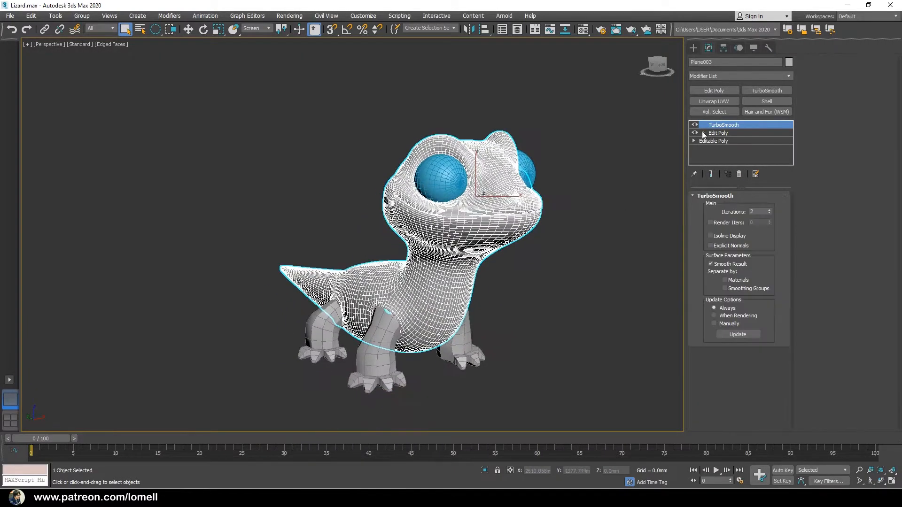
pyautogui.click(715, 134)
pyautogui.press('3')
pyautogui.keyDown('alt'); pyautogui.moveTo(509, 286); pyautogui.dragTo(487, 357, button='middle'); pyautogui.keyUp('alt')
pyautogui.moveTo(487, 354)
pyautogui.mouseDown()
pyautogui.moveTo(150, 76)
pyautogui.moveTo(156, 87)
pyautogui.mouseUp()
pyautogui.moveTo(544, 284)
pyautogui.mouseDown()
pyautogui.moveTo(284, 316)
pyautogui.moveTo(359, 270)
pyautogui.mouseUp()
pyautogui.keyDown('alt'); pyautogui.moveTo(470, 291); pyautogui.dragTo(292, 286, button='middle'); pyautogui.keyUp('alt')
pyautogui.keyDown('ctrl'); pyautogui.click(714, 270); pyautogui.keyUp('ctrl')
pyautogui.rightClick(522, 264)
pyautogui.click(489, 316)
# Step: Add an Unwrap UVW modifier to the joined lizard beneath TurboSmooth and switch to polygon selection
pyautogui.click(714, 101)
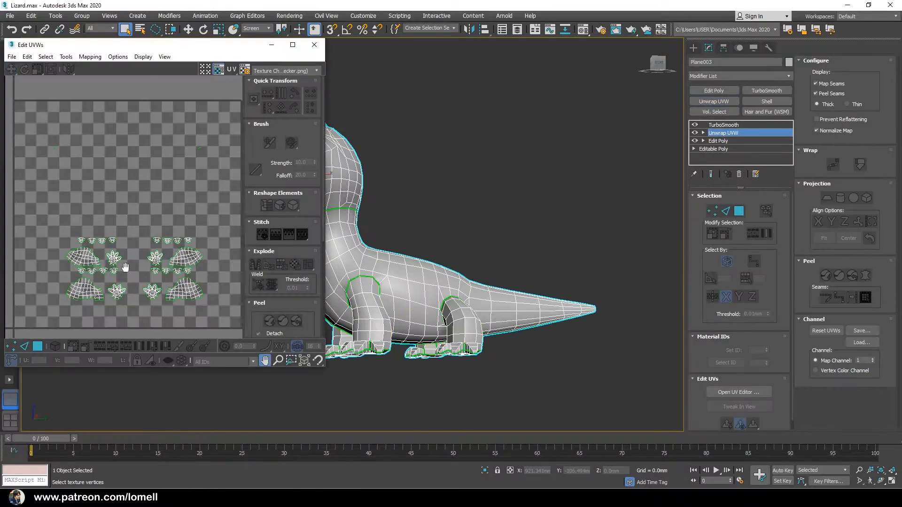
pyautogui.moveTo(451, 226); pyautogui.dragTo(587, 258, button='middle')
pyautogui.keyDown('alt'); pyautogui.moveTo(588, 259); pyautogui.dragTo(262, 200, button='middle'); pyautogui.keyUp('alt')
pyautogui.keyDown('alt'); pyautogui.moveTo(543, 290); pyautogui.dragTo(615, 285, button='middle'); pyautogui.keyUp('alt')
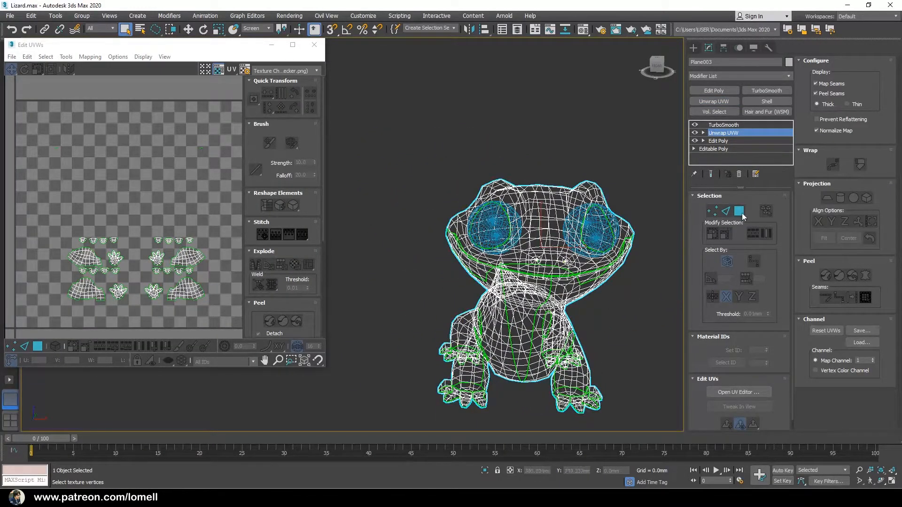
pyautogui.click(740, 214)
# Step: Find and select the tiny stray sliver face in the empty upper area of the texture tile
pyautogui.moveTo(168, 127); pyautogui.dragTo(230, 178)
pyautogui.keyDown('alt'); pyautogui.moveTo(567, 281); pyautogui.dragTo(502, 286, button='middle'); pyautogui.keyUp('alt')
pyautogui.scroll(-2, 126, 257)
pyautogui.scroll(-6, 128, 269)
pyautogui.moveTo(128, 268); pyautogui.dragTo(126, 190, button='middle')
pyautogui.scroll(4, 144, 198)
pyautogui.moveTo(35, 111); pyautogui.dragTo(150, 179)
pyautogui.scroll(5, 120, 173)
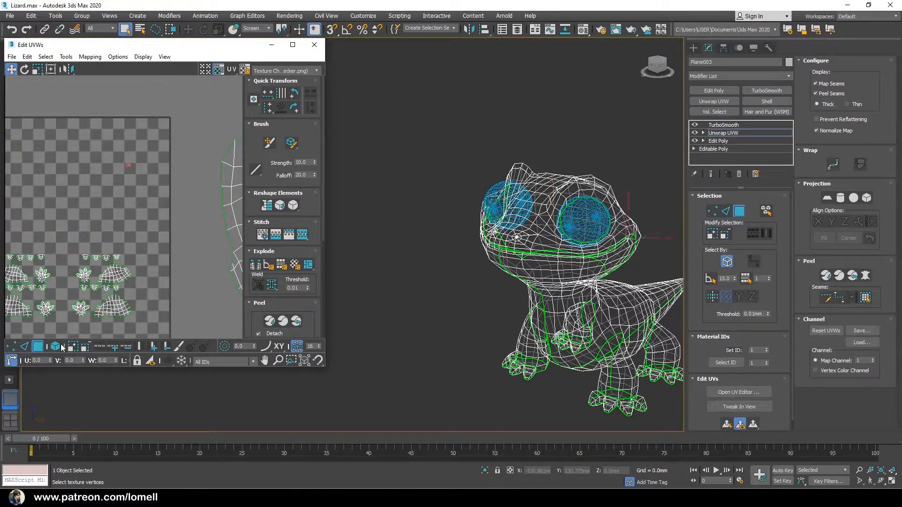
pyautogui.scroll(6, 126, 201)
pyautogui.scroll(3, 126, 203)
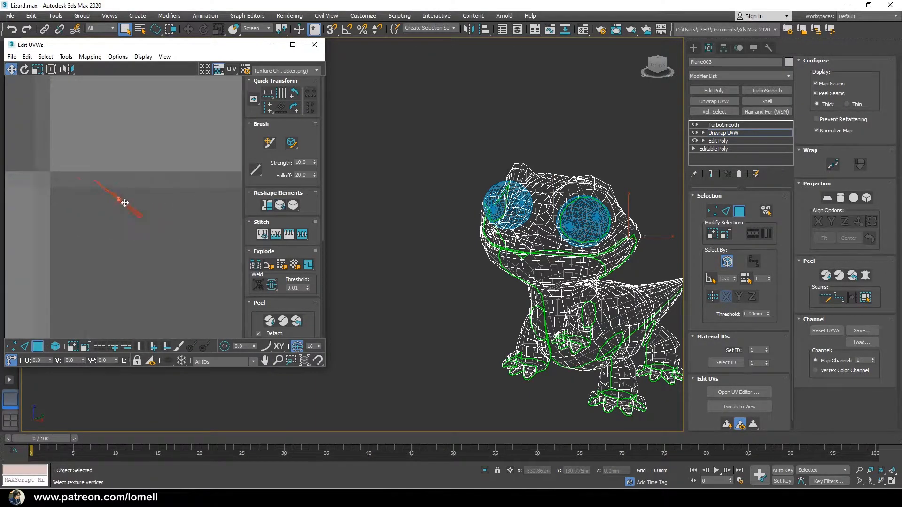
# Step: Move the sliver face to its matching border on the head island and weld its vertices to the island
pyautogui.scroll(-10, 97, 241)
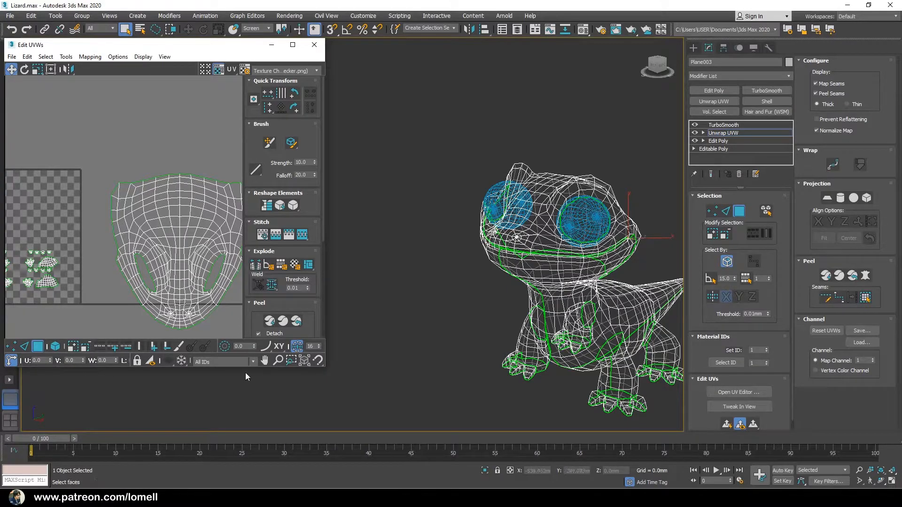
pyautogui.scroll(10, 164, 258)
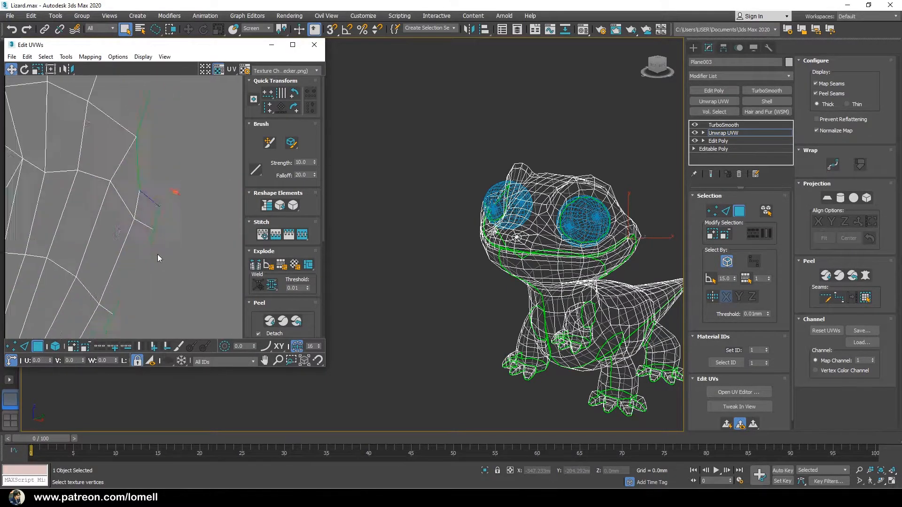
pyautogui.scroll(1, 123, 254)
pyautogui.click(137, 361)
pyautogui.scroll(2, 142, 168)
pyautogui.moveTo(141, 168); pyautogui.dragTo(188, 177, button='middle')
pyautogui.press('1')
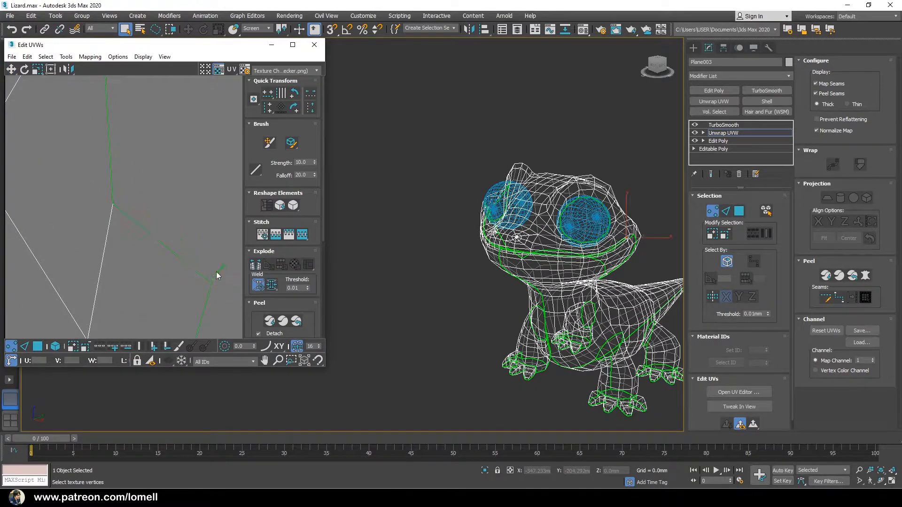
pyautogui.scroll(-15, 122, 235)
# Step: Select the second stray sliver face in the texture tile, lock the selection and locate its matching edge on the head island
pyautogui.press('3')
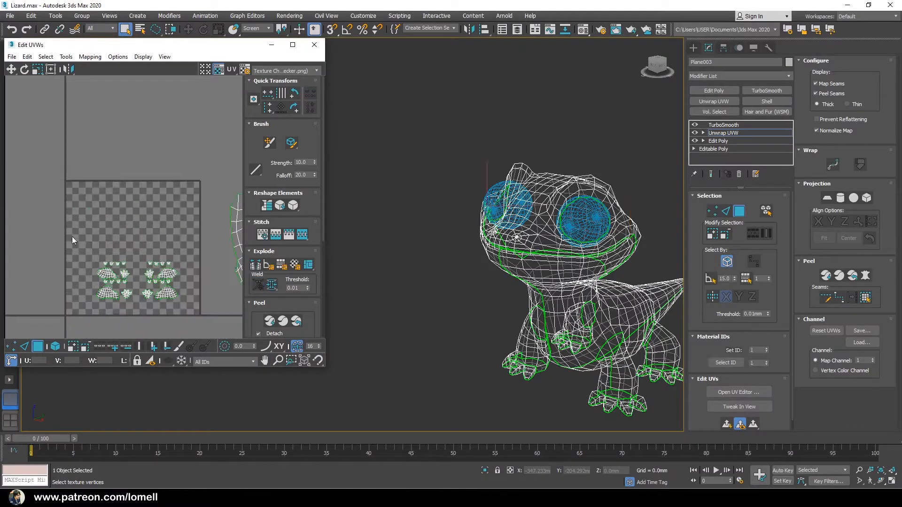
pyautogui.click(137, 361)
pyautogui.press('w')
pyautogui.scroll(3, 177, 268)
pyautogui.moveTo(191, 238); pyautogui.dragTo(133, 235, button='middle')
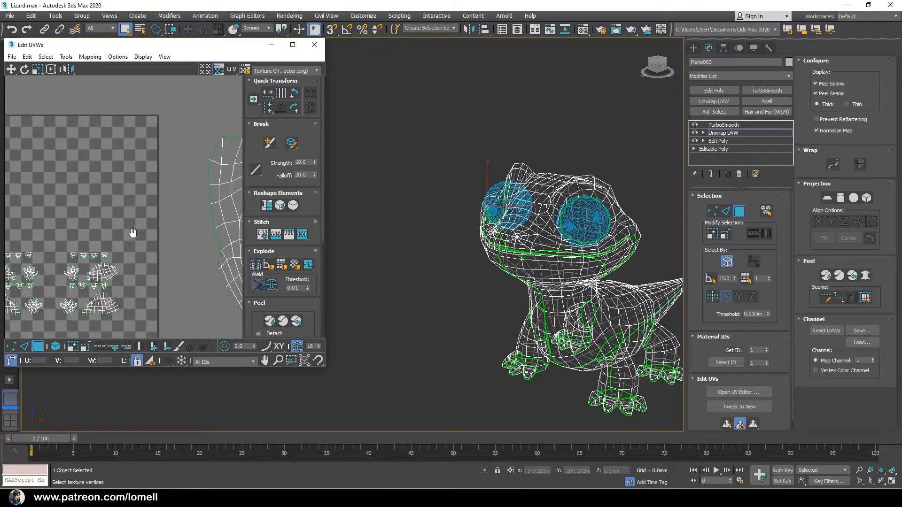
pyautogui.scroll(3, 211, 269)
# Step: Place the second sliver face against the opposite border of the head island and weld its vertices there
pyautogui.click(12, 20)
pyautogui.click(40, 88)
pyautogui.moveTo(223, 254); pyautogui.dragTo(142, 218, button='middle')
pyautogui.scroll(7, 154, 224)
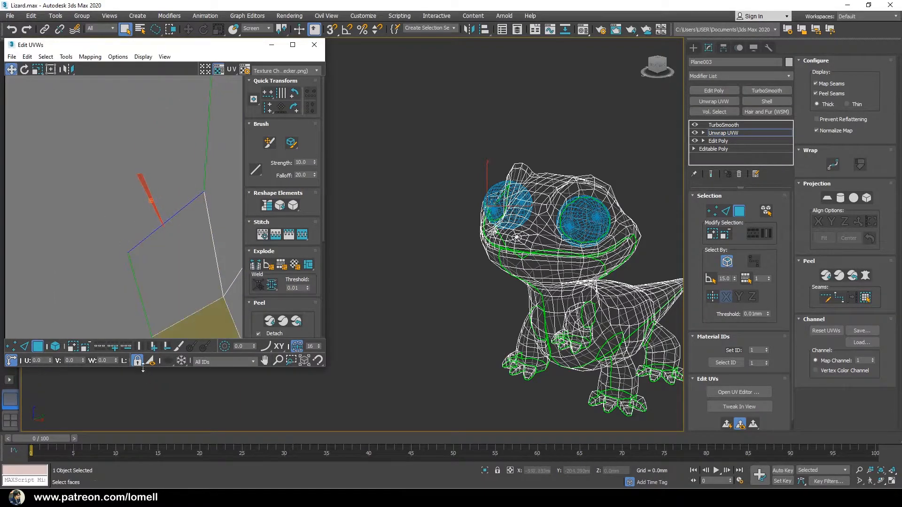
pyautogui.press('1')
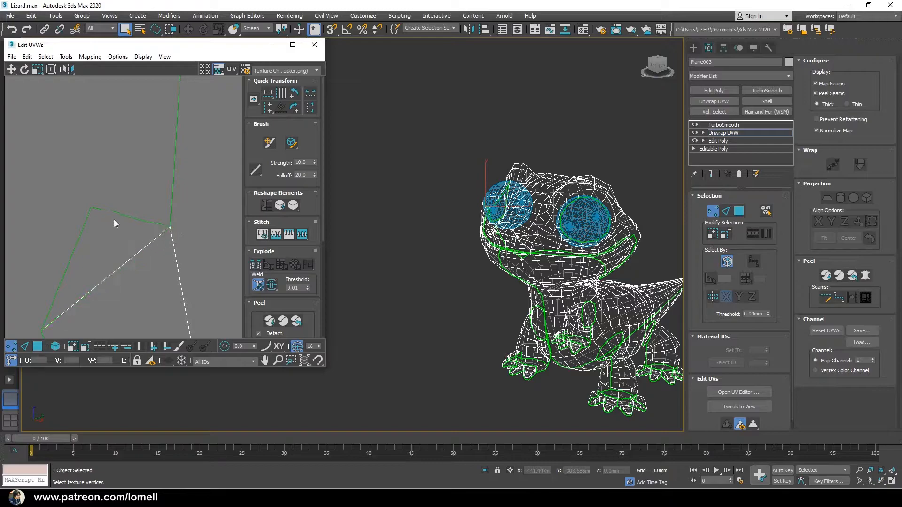
pyautogui.scroll(-10, 162, 244)
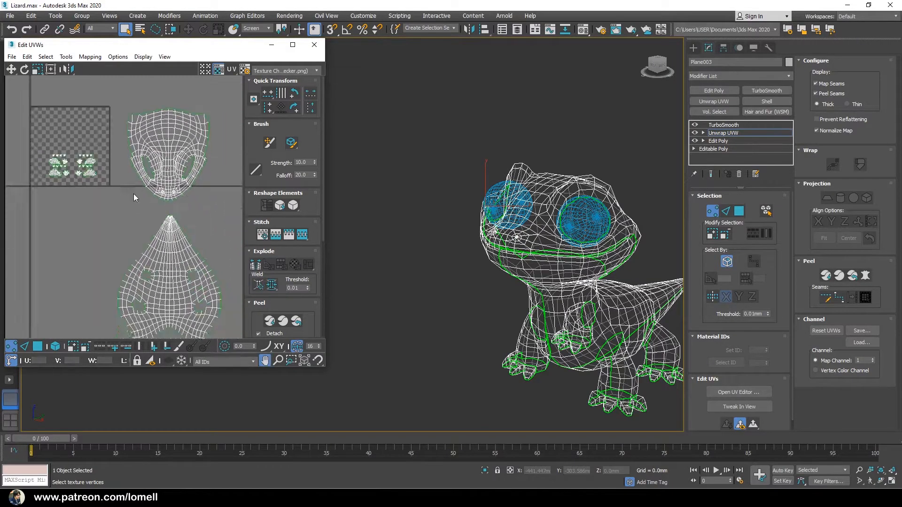
# Step: Pack all body, head and leg islands into the texture tile with rescaling, no rotation and 0.02 padding
pyautogui.moveTo(136, 48); pyautogui.dragTo(175, 47)
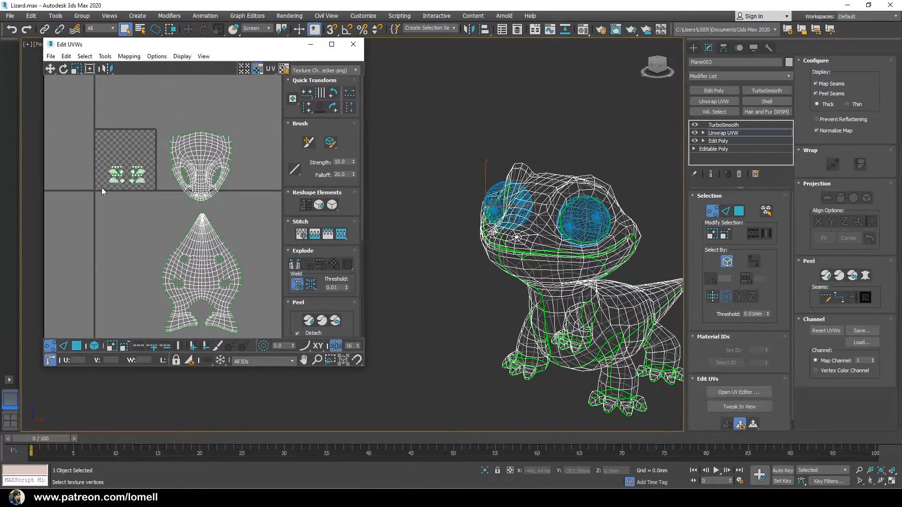
pyautogui.moveTo(98, 127); pyautogui.dragTo(169, 197)
pyautogui.press('3')
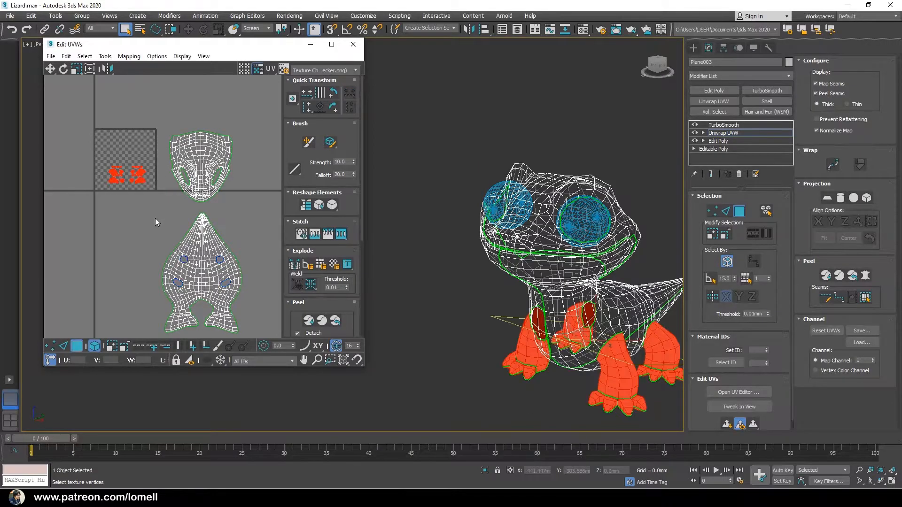
pyautogui.scroll(-5, 351, 308)
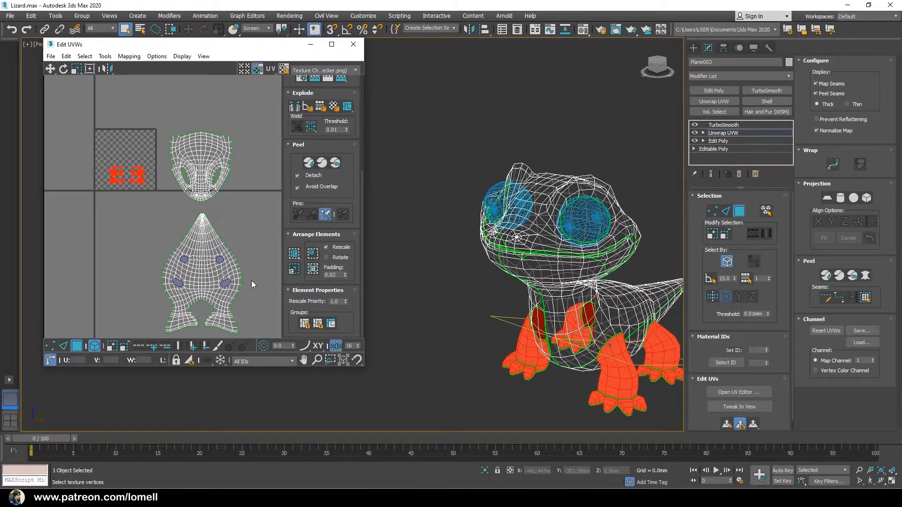
pyautogui.hotkey('ctrl', 'a')
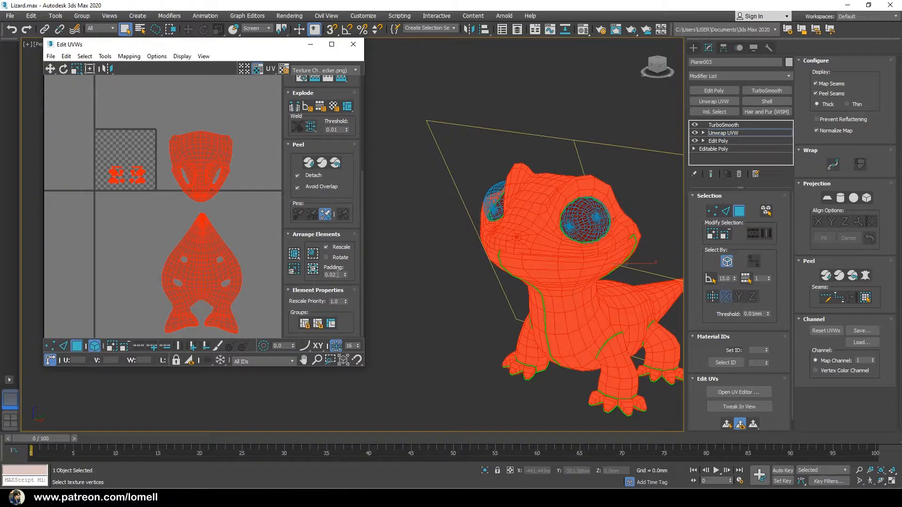
pyautogui.click(310, 256)
pyautogui.moveTo(126, 175); pyautogui.dragTo(163, 198, button='middle')
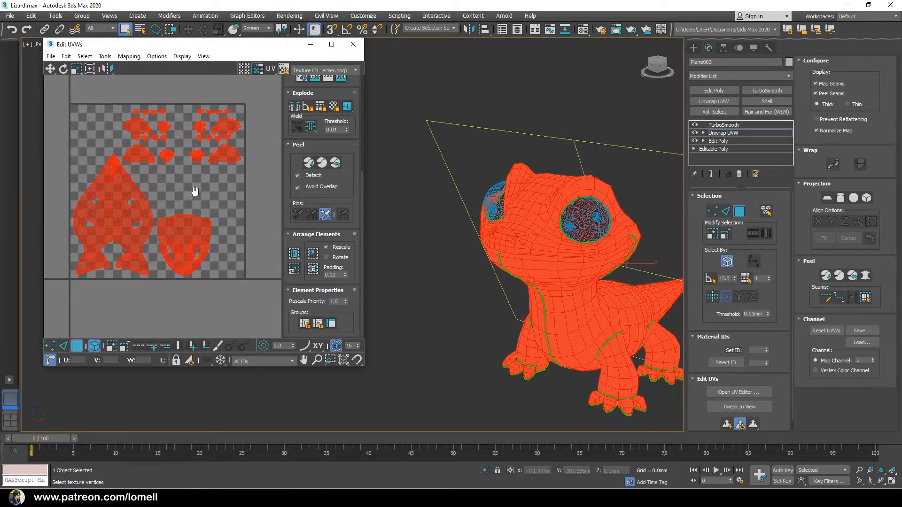
pyautogui.moveTo(232, 212); pyautogui.dragTo(241, 222, button='middle')
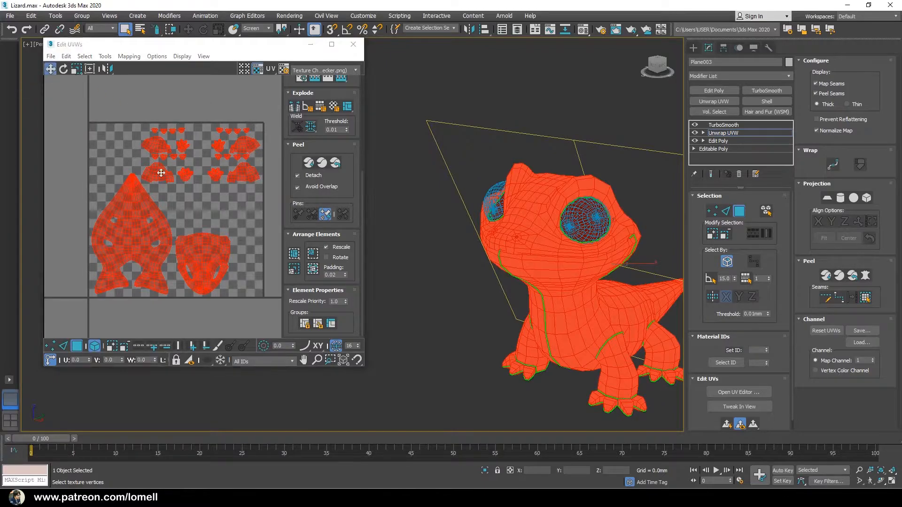
# Step: Move one leg set closer to the other, centre the head island beneath both sets and nudge the body island up
pyautogui.click(227, 215)
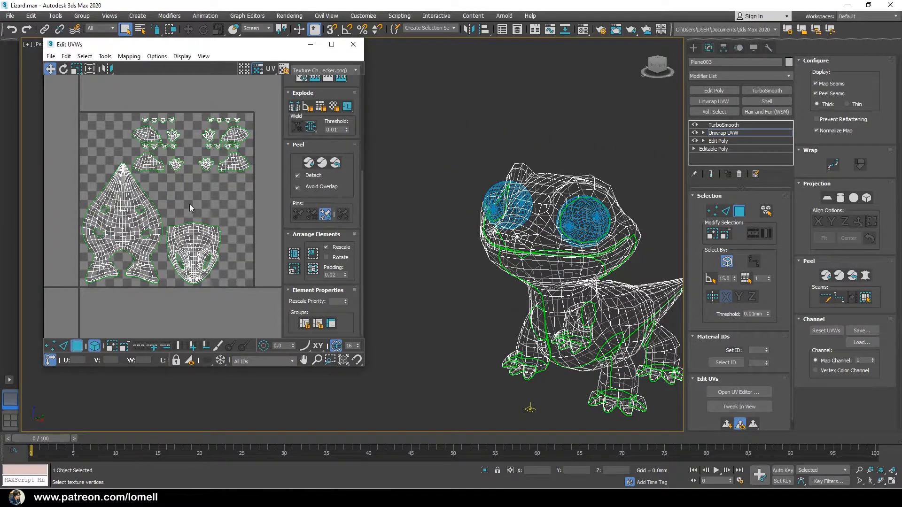
pyautogui.moveTo(135, 108); pyautogui.dragTo(151, 166)
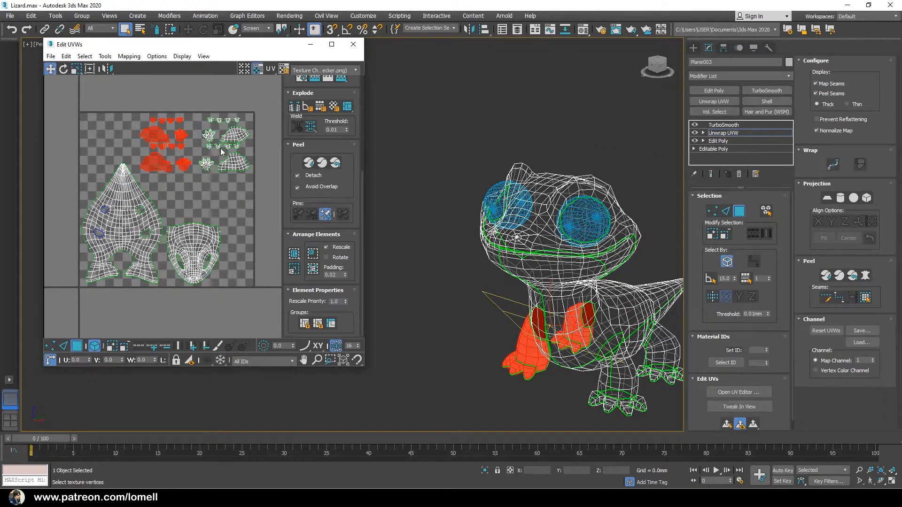
pyautogui.moveTo(196, 240); pyautogui.dragTo(219, 192)
pyautogui.click(154, 212)
pyautogui.click(147, 201)
pyautogui.rightClick(722, 135)
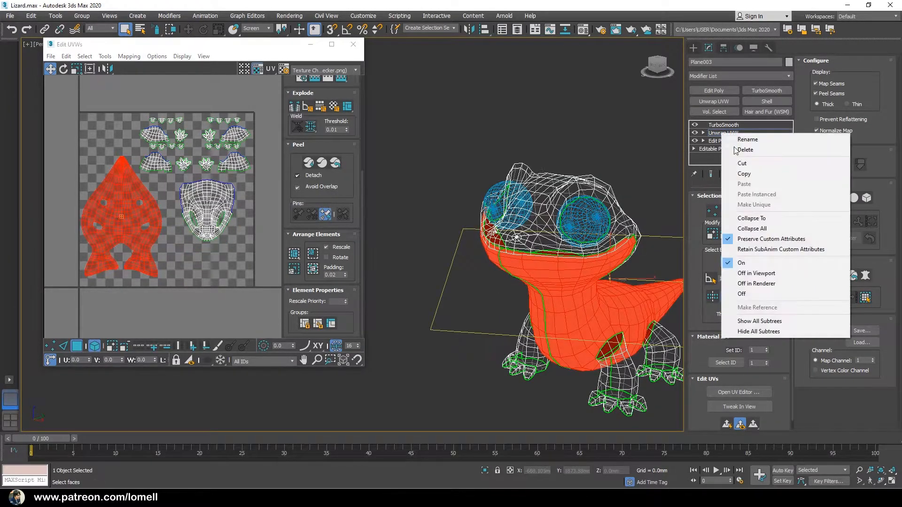
pyautogui.click(747, 219)
pyautogui.click(521, 287)
# Step: Display the checker pattern, inspect its distribution over the lizard from several sides and undo the trial island change
pyautogui.click(335, 71)
pyautogui.click(320, 86)
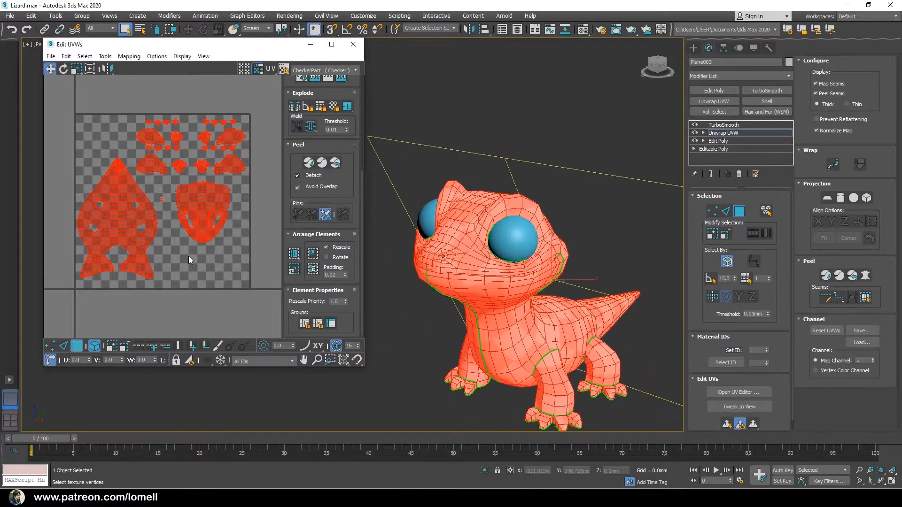
pyautogui.scroll(5, 188, 256)
pyautogui.moveTo(208, 154); pyautogui.dragTo(220, 101)
pyautogui.moveTo(531, 264)
pyautogui.keyDown('alt'); pyautogui.mouseDown(button='middle')
pyautogui.moveTo(481, 268)
pyautogui.moveTo(502, 272)
pyautogui.moveTo(502, 282)
pyautogui.moveTo(517, 277)
pyautogui.moveTo(538, 238)
pyautogui.moveTo(413, 278)
pyautogui.mouseUp(button='middle'); pyautogui.keyUp('alt')
pyautogui.scroll(-3, 481, 268)
pyautogui.press('F2')
pyautogui.scroll(7, 503, 272)
pyautogui.scroll(-7, 503, 272)
pyautogui.scroll(3, 487, 285)
pyautogui.hotkey('ctrl', 'z')
pyautogui.moveTo(198, 252); pyautogui.dragTo(189, 253, button='middle')
# Step: Collapse the lizard's Unwrap UVW modifier down into the Editable Poly beneath TurboSmooth
pyautogui.rightClick(728, 134)
pyautogui.click(747, 217)
pyautogui.click(496, 288)
pyautogui.keyDown('alt'); pyautogui.moveTo(497, 281); pyautogui.dragTo(507, 206, button='middle'); pyautogui.keyUp('alt')
# Step: Select all polygons of the lizard's Editable Poly, bring up their smoothing groups and leave polygon editing
pyautogui.click(735, 134)
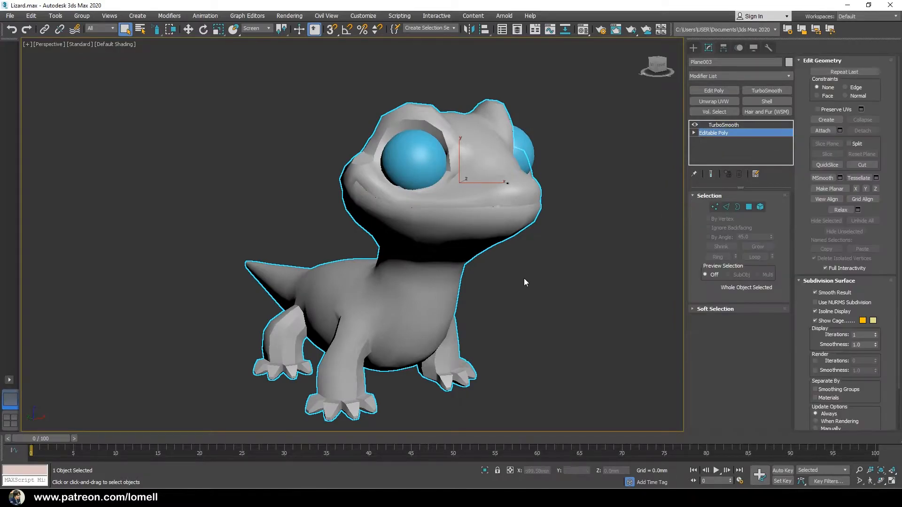
pyautogui.press('4')
pyautogui.press('F2')
pyautogui.scroll(-2, 844, 345)
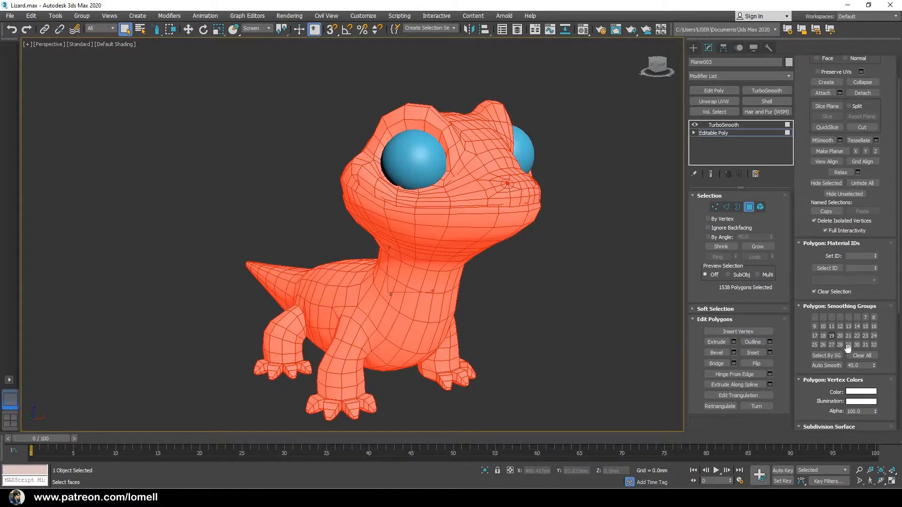
pyautogui.click(740, 134)
# Step: Deselect the lizard, narrow the command panel to one column and restore the two-viewport layout with the reference images
pyautogui.scroll(3, 520, 261)
pyautogui.scroll(-6, 510, 312)
pyautogui.click(678, 156)
pyautogui.moveTo(684, 175); pyautogui.dragTo(813, 176)
pyautogui.scroll(1, 552, 241)
pyautogui.moveTo(592, 255); pyautogui.dragTo(577, 279, button='middle')
pyautogui.hotkey('alt', 'w')
pyautogui.scroll(5, 610, 263)
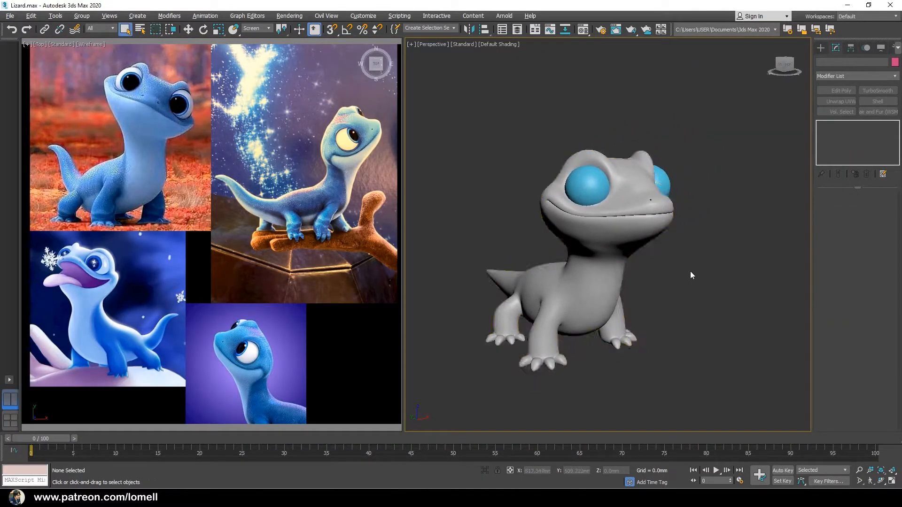
# Step: Select the nearer eye sphere, display its edged faces and add an Edit Poly modifier to it
pyautogui.click(578, 180)
pyautogui.press('F4')
pyautogui.scroll(5, 577, 197)
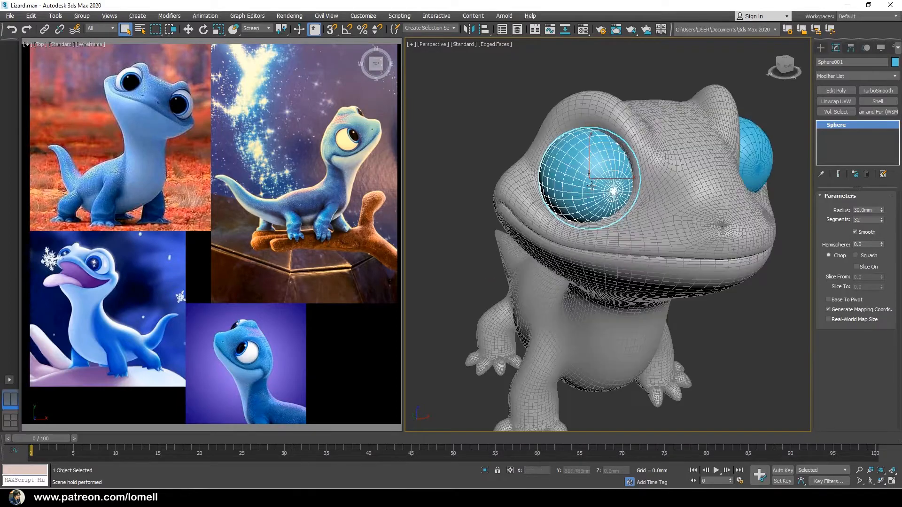
pyautogui.keyDown('alt'); pyautogui.moveTo(576, 210); pyautogui.dragTo(547, 181, button='middle'); pyautogui.keyUp('alt')
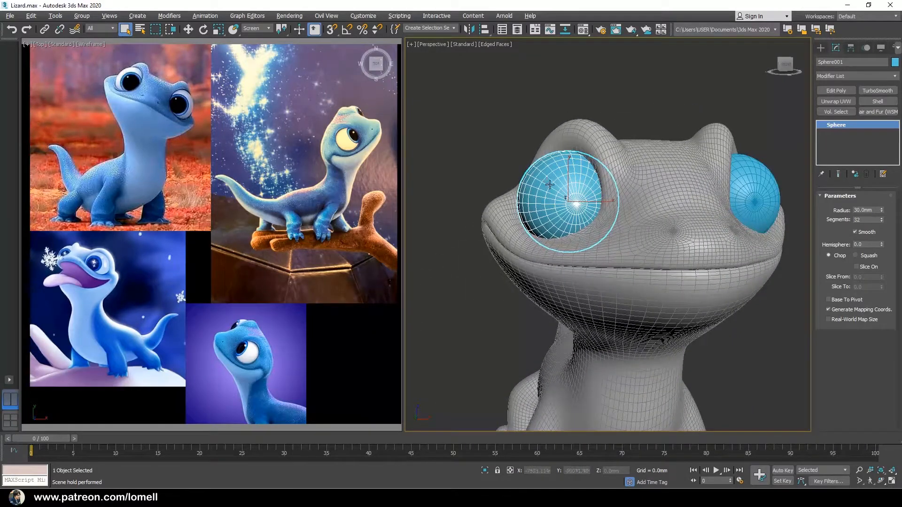
pyautogui.click(836, 91)
pyautogui.scroll(3, 559, 188)
pyautogui.press('2')
pyautogui.click(566, 172)
pyautogui.keyDown('shift'); pyautogui.click(566, 172); pyautogui.keyUp('shift')
pyautogui.rightClick(667, 181)
pyautogui.click(625, 239)
# Step: Select the polygons around the eye's front pole vertex and grow the selection three times
pyautogui.keyDown('alt'); pyautogui.moveTo(614, 225); pyautogui.dragTo(590, 209, button='middle'); pyautogui.keyUp('alt')
pyautogui.scroll(1, 591, 210)
pyautogui.press('1')
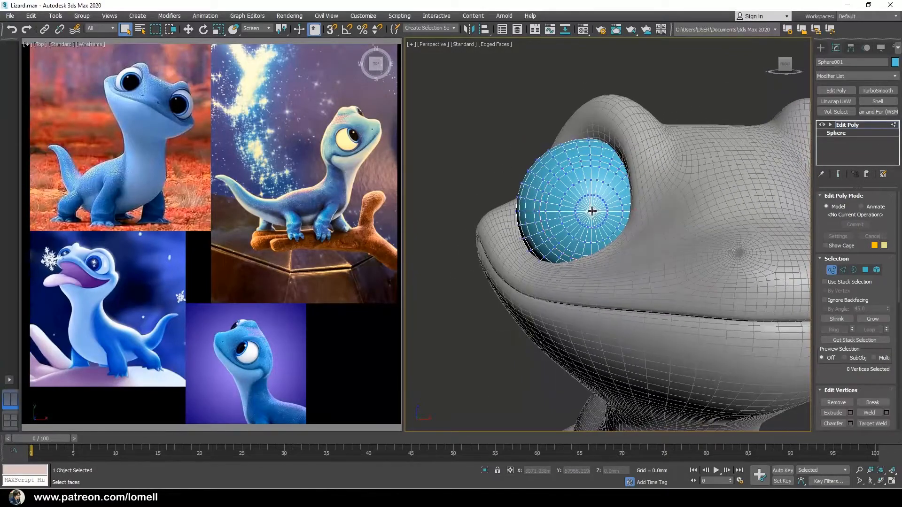
pyautogui.keyDown('ctrl'); pyautogui.click(865, 270); pyautogui.keyUp('ctrl')
pyautogui.click(873, 319)
pyautogui.click(873, 319)
pyautogui.click(872, 319)
# Step: Convert the eye's front selection to its boundary edge loop and scale the loop with the Edge constraint
pyautogui.keyDown('alt'); pyautogui.moveTo(606, 254); pyautogui.dragTo(629, 253, button='middle'); pyautogui.keyUp('alt')
pyautogui.scroll(3, 578, 200)
pyautogui.keyDown('alt'); pyautogui.moveTo(526, 189); pyautogui.dragTo(536, 188, button='middle'); pyautogui.keyUp('alt')
pyautogui.press('2')
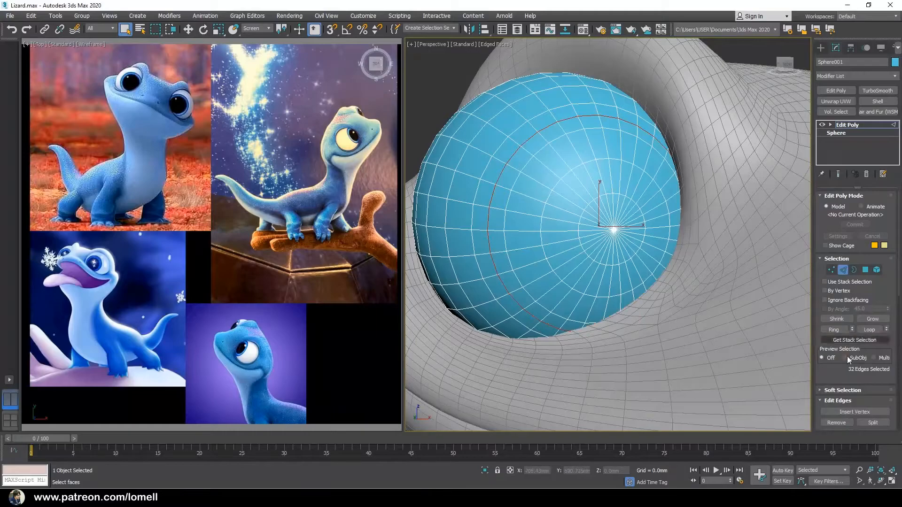
pyautogui.scroll(-5, 846, 350)
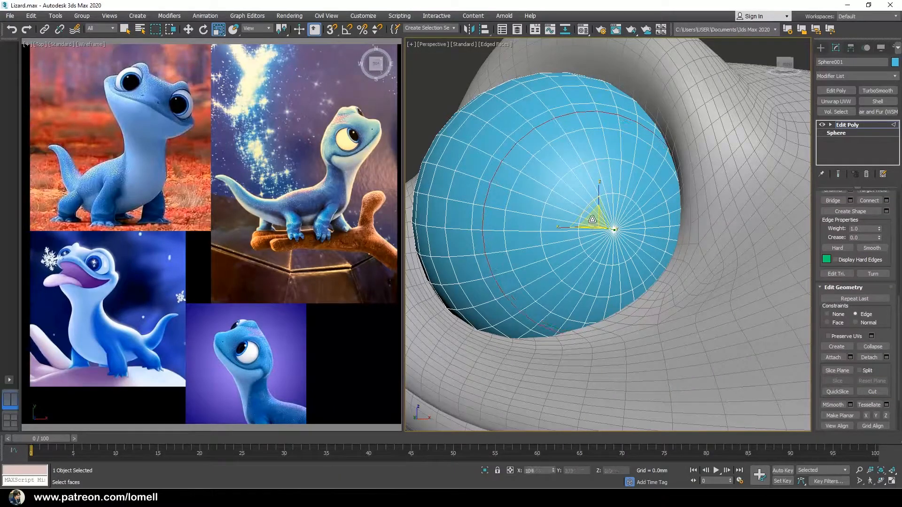
pyautogui.moveTo(593, 218); pyautogui.dragTo(592, 228)
# Step: Select the eye's front polygons, add an Unwrap UVW modifier and commit a pelt map for them
pyautogui.press('4')
pyautogui.keyDown('alt'); pyautogui.moveTo(592, 235); pyautogui.dragTo(597, 293, button='middle'); pyautogui.keyUp('alt')
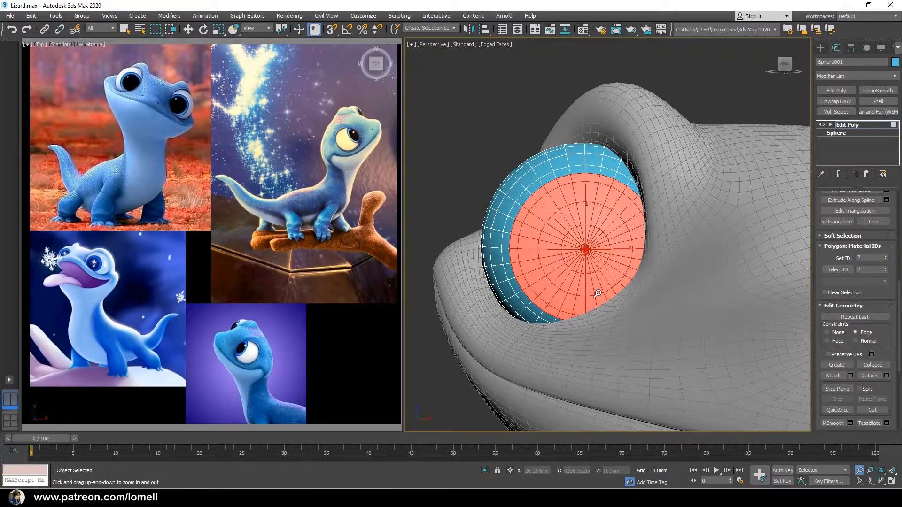
pyautogui.click(852, 125)
pyautogui.keyDown('alt'); pyautogui.moveTo(502, 263); pyautogui.dragTo(557, 277, button='middle'); pyautogui.keyUp('alt')
pyautogui.click(841, 102)
pyautogui.moveTo(739, 264); pyautogui.dragTo(750, 273, button='middle')
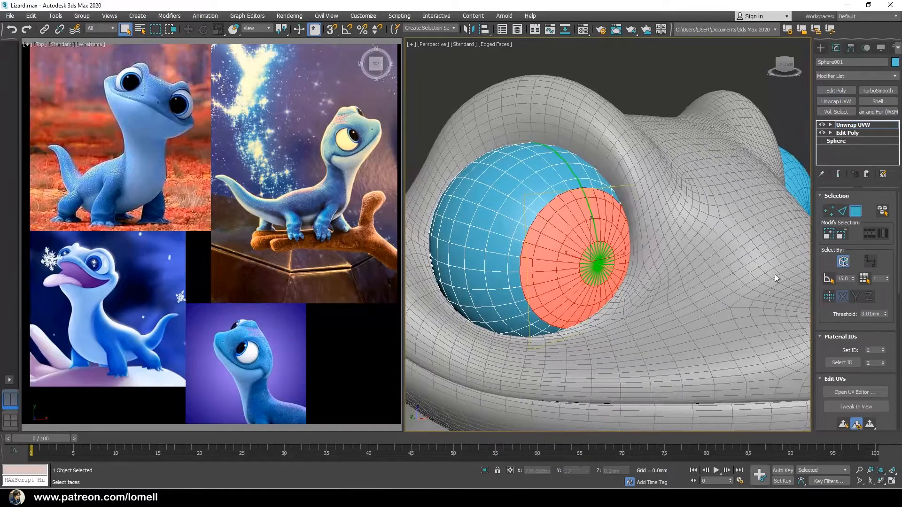
pyautogui.scroll(-5, 827, 314)
pyautogui.click(875, 318)
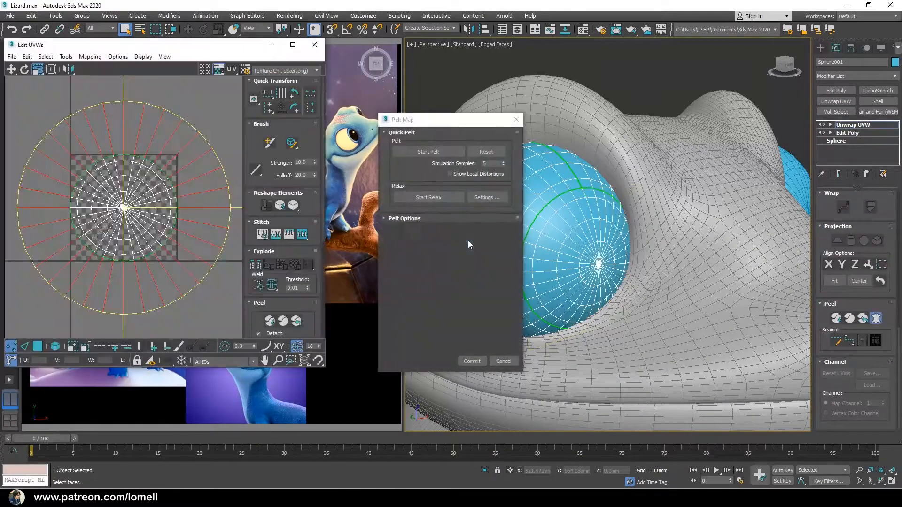
pyautogui.click(472, 361)
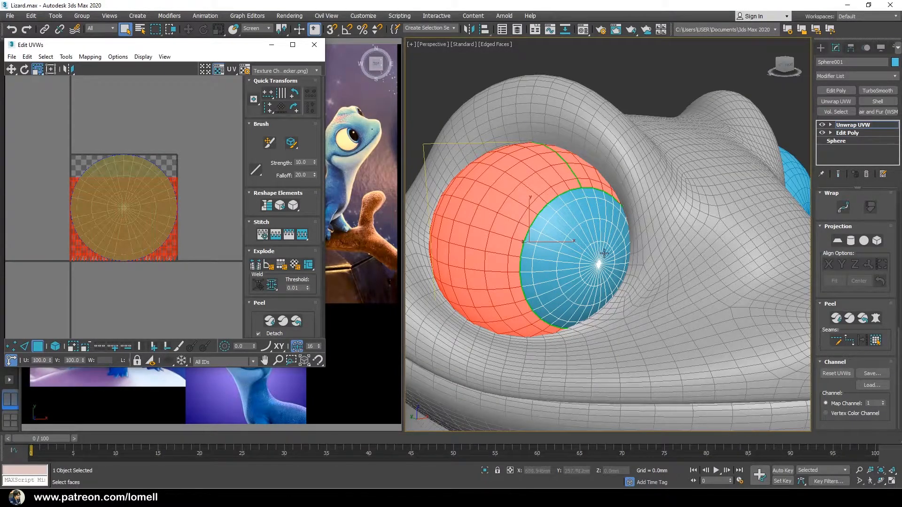
# Step: Collapse the eye's Unwrap UVW modifier into an Editable Poly
pyautogui.scroll(-4, 603, 254)
pyautogui.scroll(3, 587, 235)
pyautogui.moveTo(592, 239); pyautogui.dragTo(611, 243, button='middle')
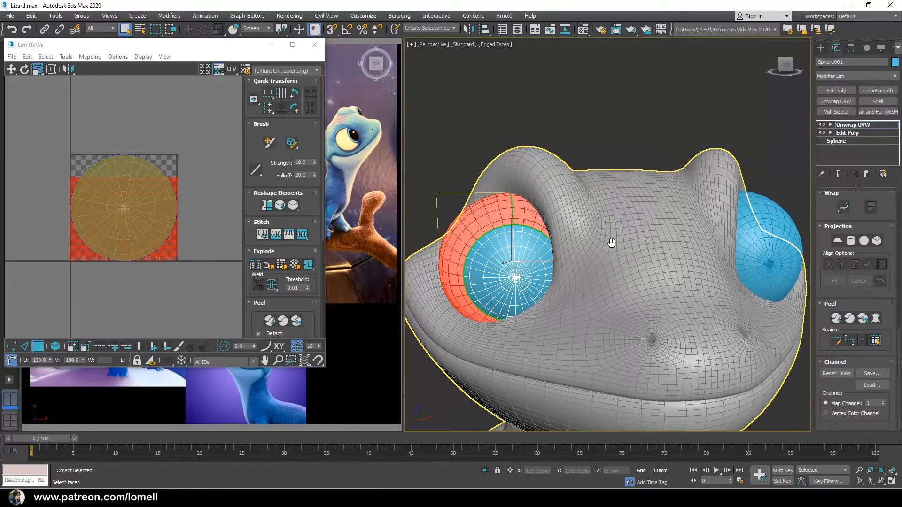
pyautogui.rightClick(859, 127)
pyautogui.click(796, 210)
pyautogui.click(484, 281)
# Step: Turn on angle snap and rotate the unwrapped eye
pyautogui.moveTo(531, 244); pyautogui.dragTo(529, 223, button='middle')
pyautogui.press('e')
pyautogui.press('a')
pyautogui.moveTo(529, 222); pyautogui.dragTo(575, 230)
pyautogui.moveTo(619, 245); pyautogui.dragTo(585, 246, button='middle')
# Step: Select the opposite eye, undo the Unwrap UVW added to it and rotate the eye
pyautogui.click(714, 213)
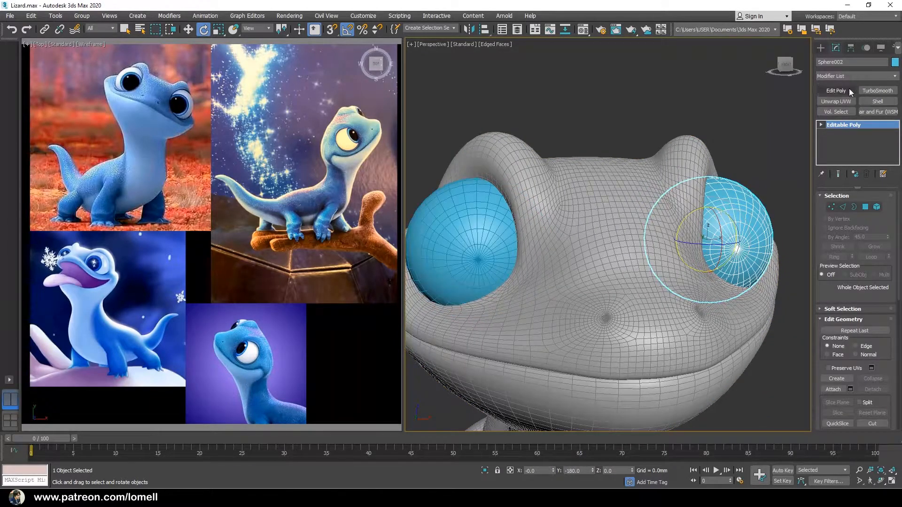
pyautogui.click(842, 102)
pyautogui.hotkey('ctrl', 'z')
pyautogui.moveTo(732, 218); pyautogui.dragTo(677, 213, button='middle')
pyautogui.moveTo(675, 212); pyautogui.dragTo(666, 167)
# Step: Select the lizard body and remove its TurboSmooth modifier
pyautogui.keyDown('alt'); pyautogui.moveTo(570, 261); pyautogui.dragTo(605, 219, button='middle'); pyautogui.keyUp('alt')
pyautogui.scroll(-1, 574, 274)
pyautogui.scroll(-2, 589, 248)
pyautogui.press('q')
pyautogui.click(635, 206)
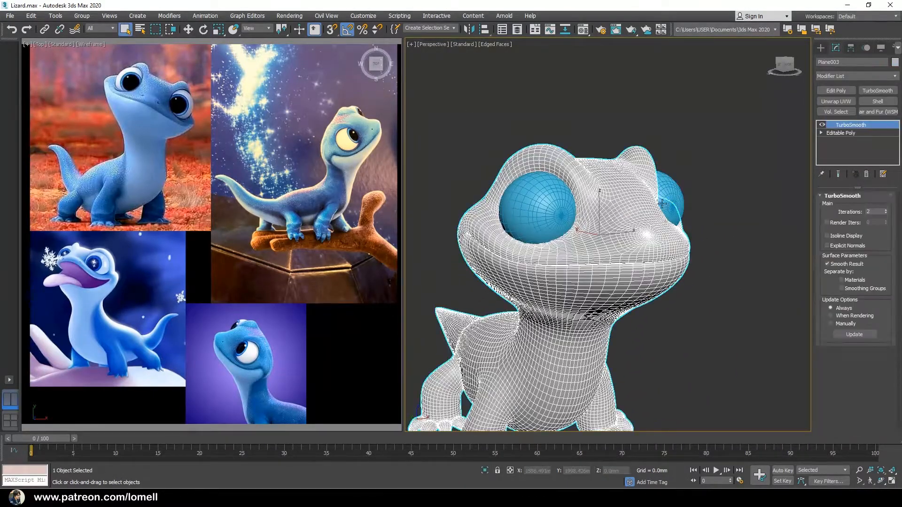
pyautogui.click(868, 175)
pyautogui.scroll(3, 605, 249)
pyautogui.scroll(-3, 604, 249)
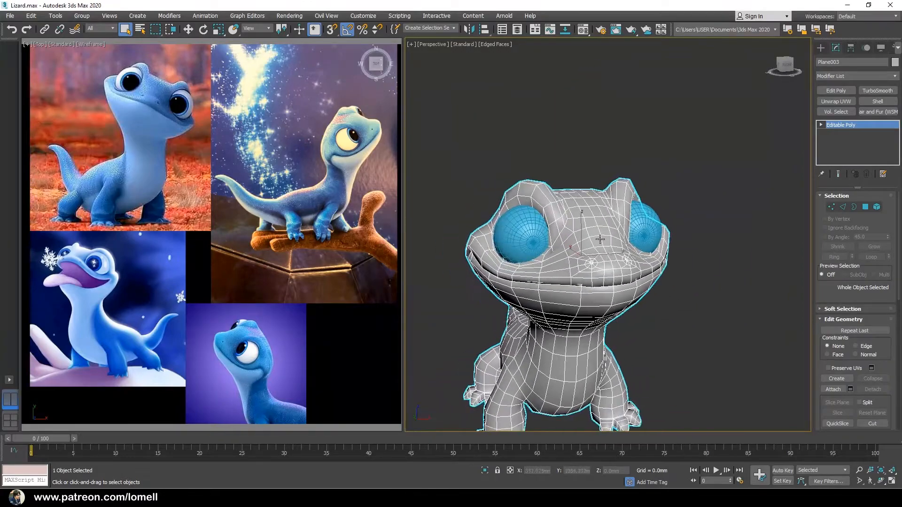
# Step: Add one shared Unwrap UVW to the lizard and the nearer eye, open the UV editor and select the eye's faces
pyautogui.keyDown('ctrl'); pyautogui.click(521, 224); pyautogui.keyUp('ctrl')
pyautogui.click(839, 103)
pyautogui.hotkey('ctrl', 'e')
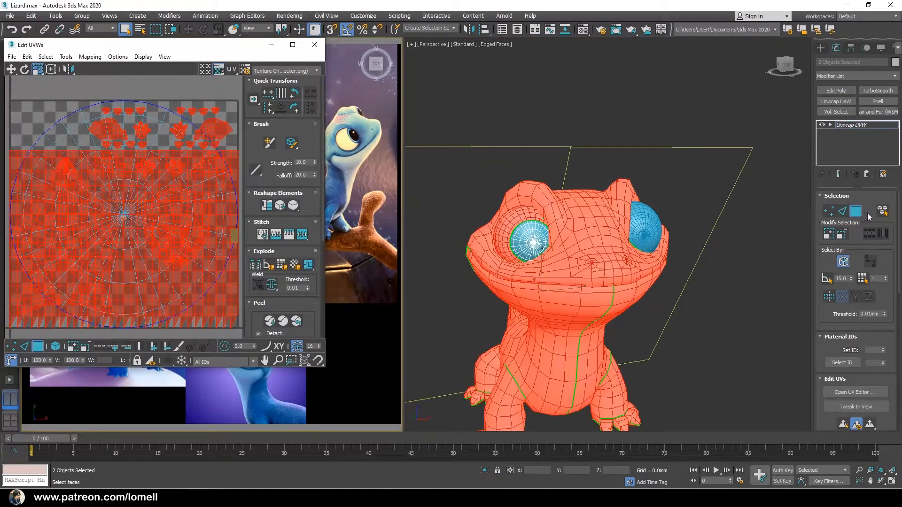
pyautogui.click(512, 222)
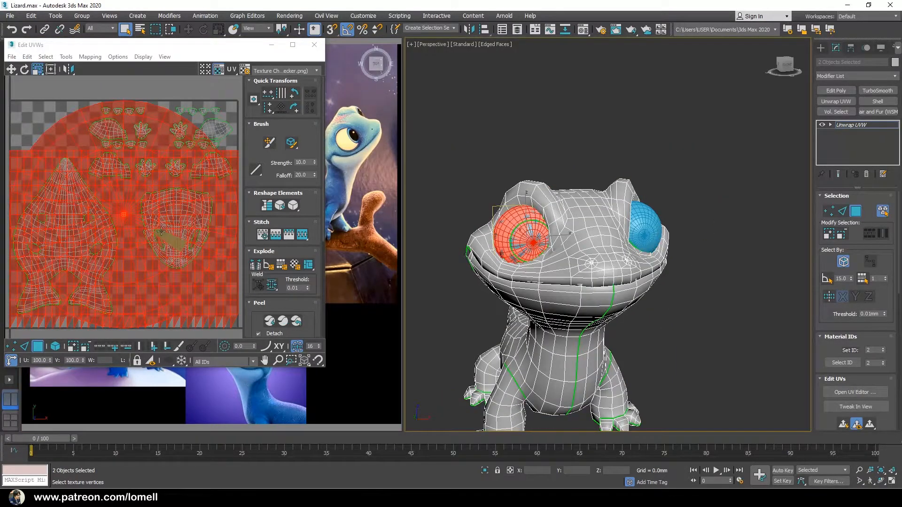
# Step: Undo the trial packing of all islands, rescale the eye's UV elements and place them beneath the head island
pyautogui.scroll(-5, 287, 212)
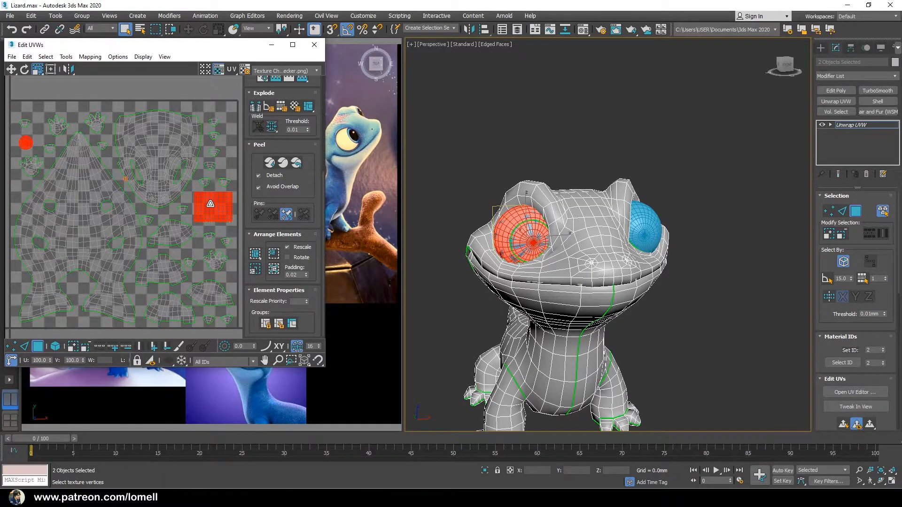
pyautogui.hotkey('ctrl', 'z')
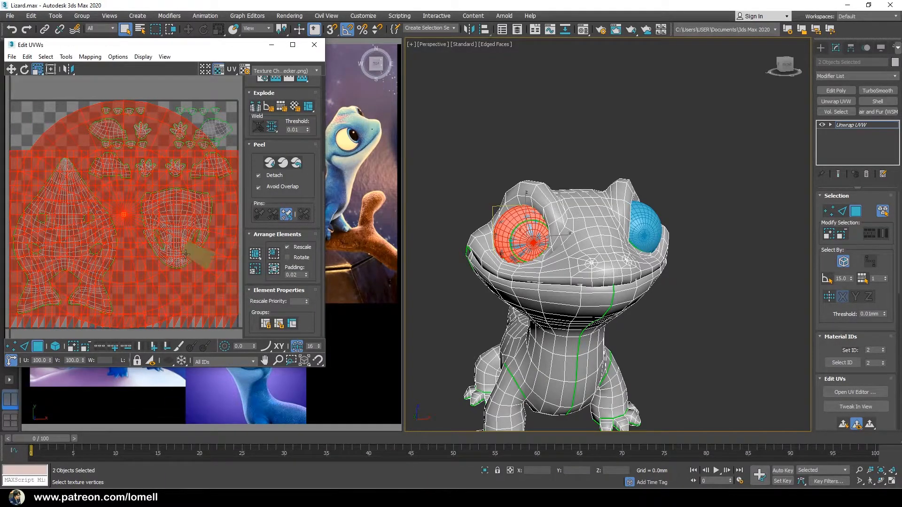
pyautogui.click(273, 254)
pyautogui.scroll(-4, 147, 262)
pyautogui.moveTo(192, 149); pyautogui.dragTo(188, 245)
pyautogui.press('w')
pyautogui.moveTo(180, 165); pyautogui.dragTo(171, 278)
pyautogui.scroll(2, 175, 259)
pyautogui.press('r')
pyautogui.scroll(3, 171, 276)
pyautogui.press('w')
pyautogui.moveTo(183, 244); pyautogui.dragTo(141, 266)
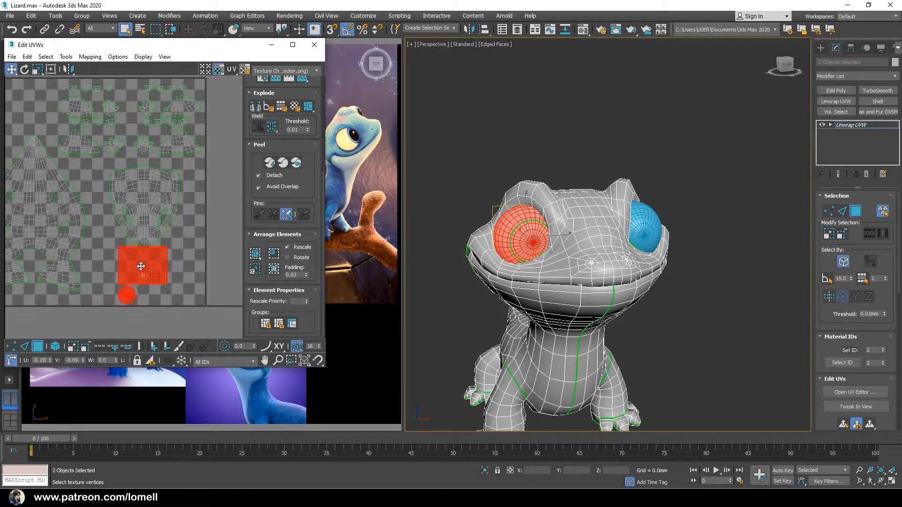
# Step: Move the eye's disc island beside its rectangular island, enlarge it and position both beneath the head island
pyautogui.scroll(3, 141, 266)
pyautogui.moveTo(147, 274); pyautogui.dragTo(72, 274, button='middle')
pyautogui.click(96, 302)
pyautogui.press('w')
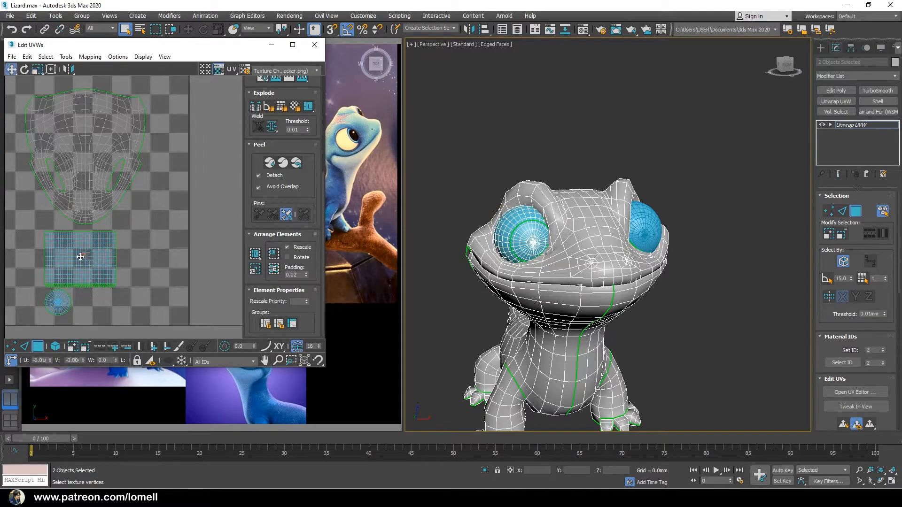
pyautogui.click(55, 347)
pyautogui.moveTo(108, 285); pyautogui.dragTo(145, 269)
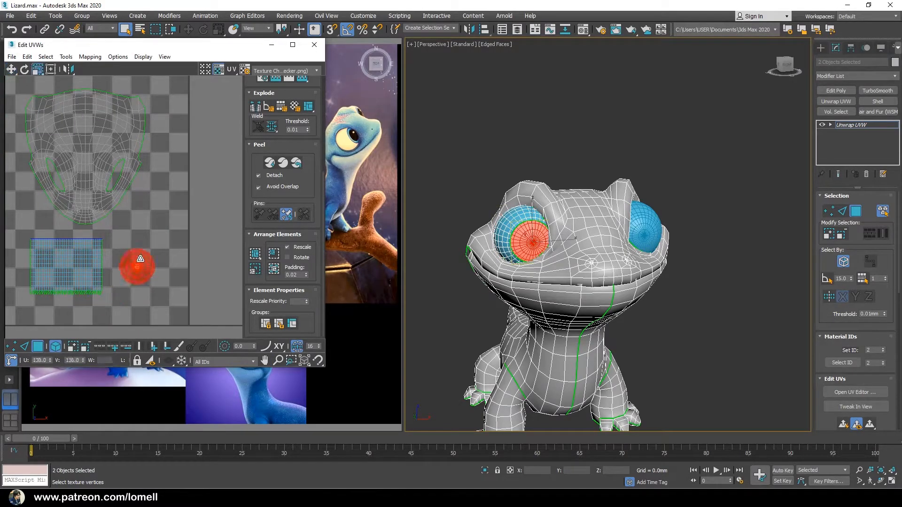
pyautogui.doubleClick(141, 262)
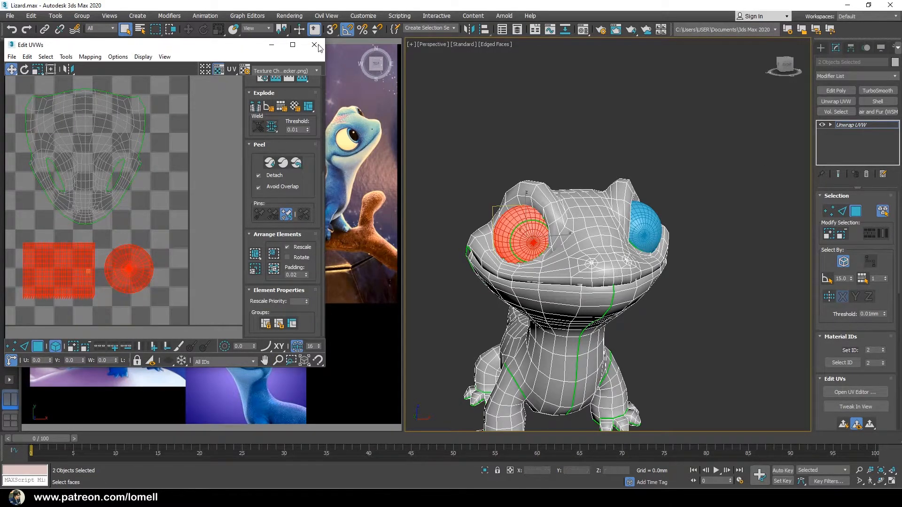
# Step: Close the UV editor and remove the shared Unwrap UVW modifier from the lizard body
pyautogui.click(315, 45)
pyautogui.keyDown('alt'); pyautogui.moveTo(573, 197); pyautogui.dragTo(597, 197, button='middle'); pyautogui.keyUp('alt')
pyautogui.click(576, 201)
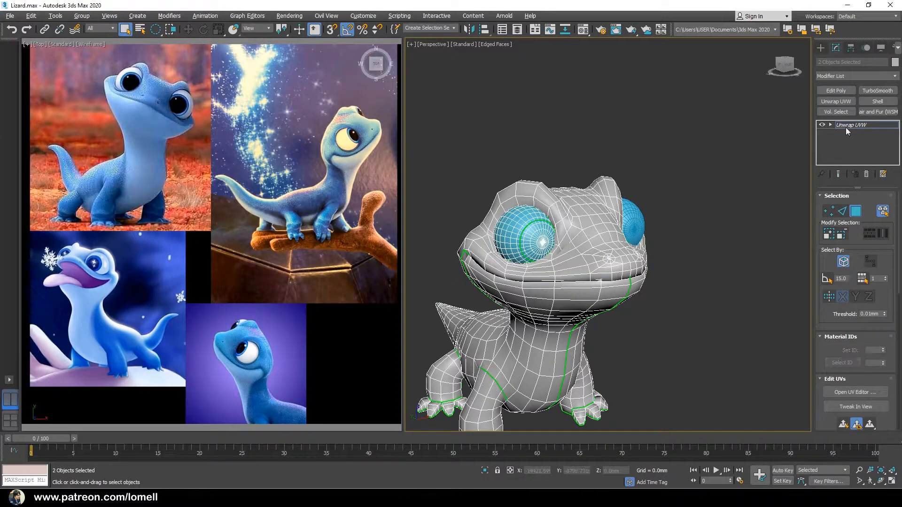
pyautogui.click(696, 174)
pyautogui.click(590, 214)
pyautogui.click(866, 175)
pyautogui.click(682, 188)
# Step: Collapse the nearer eye's edited Unwrap UVW layout into its Editable Poly
pyautogui.click(528, 235)
pyautogui.rightClick(851, 124)
pyautogui.click(811, 211)
pyautogui.click(493, 288)
pyautogui.press('5')
pyautogui.click(534, 247)
pyautogui.press('r')
pyautogui.moveTo(522, 231); pyautogui.dragTo(526, 213)
pyautogui.hotkey('ctrl', 'z')
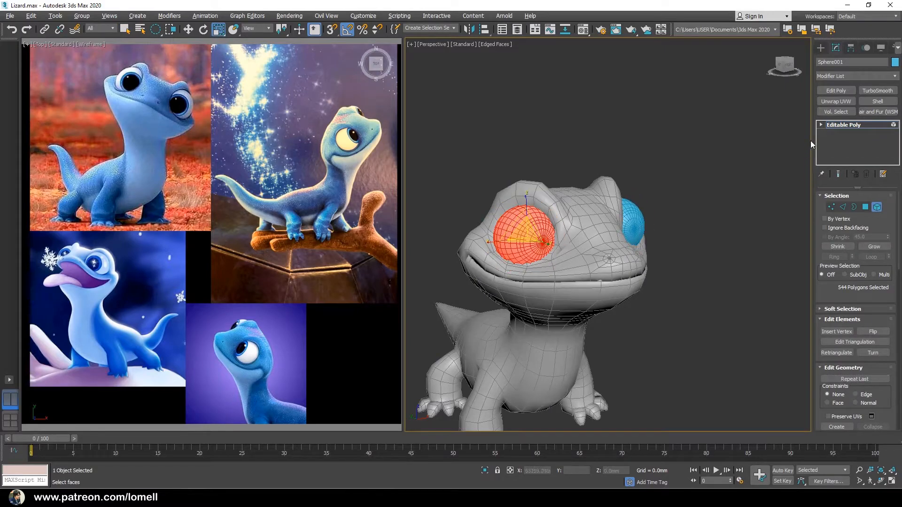
# Step: Give the lizard and both eyes the same grey object colour and save the scene
pyautogui.click(834, 126)
pyautogui.hotkey('ctrl', 'a')
pyautogui.click(895, 62)
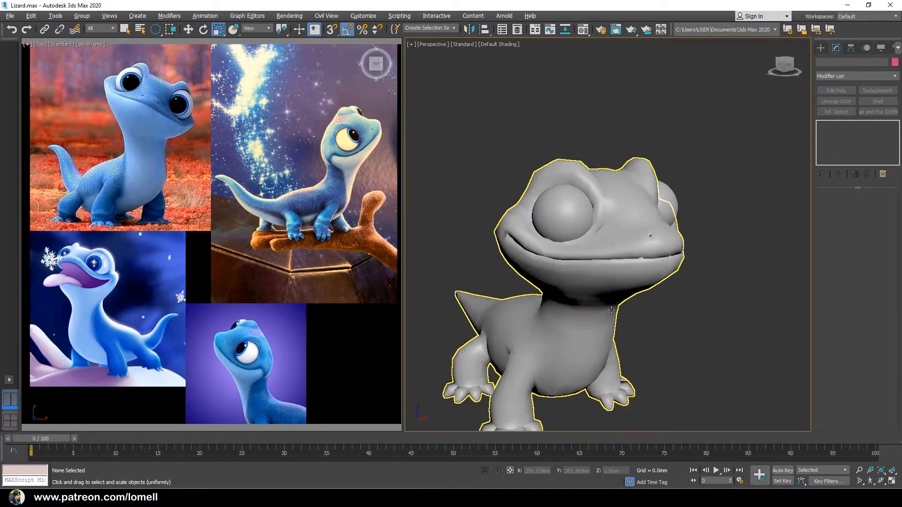
pyautogui.hotkey('ctrl', 's')
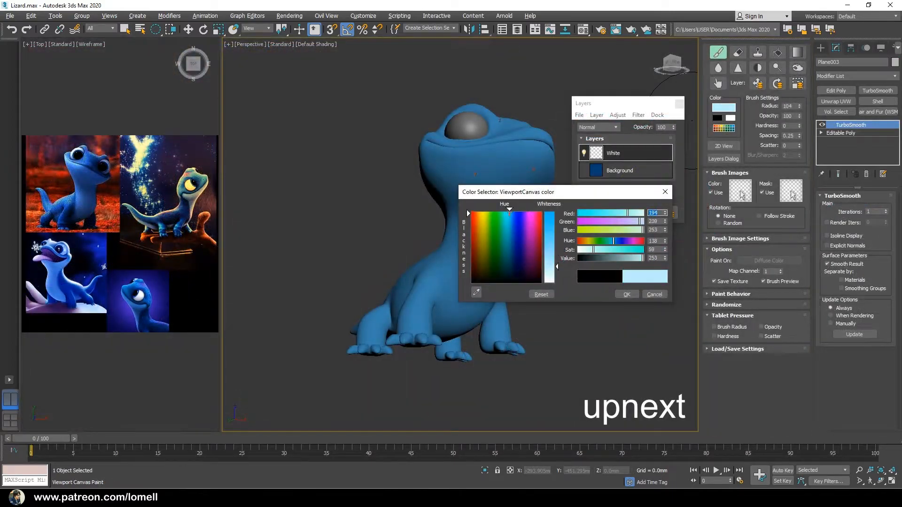
# Step: Accept light blue as the Viewport Canvas paint colour and set brush opacity to 5 with X mirroring
pyautogui.click(632, 276)
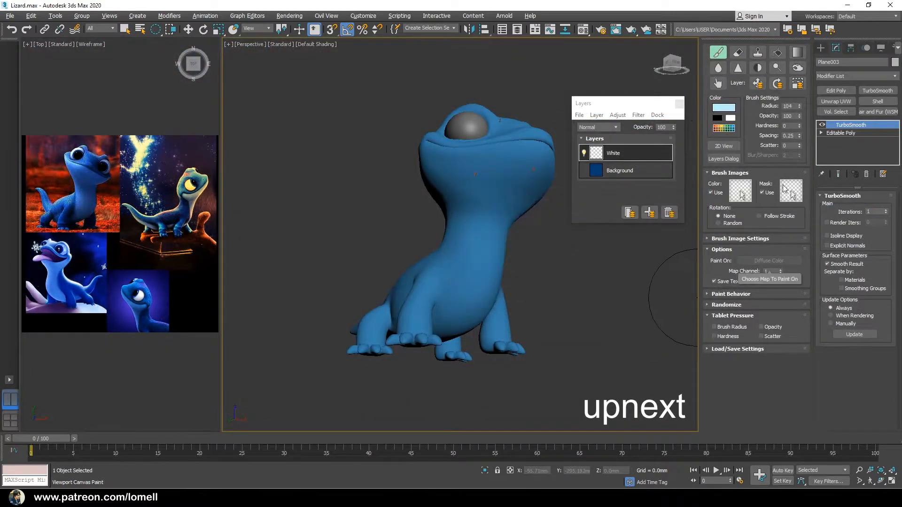
pyautogui.click(733, 293)
pyautogui.scroll(6, 432, 261)
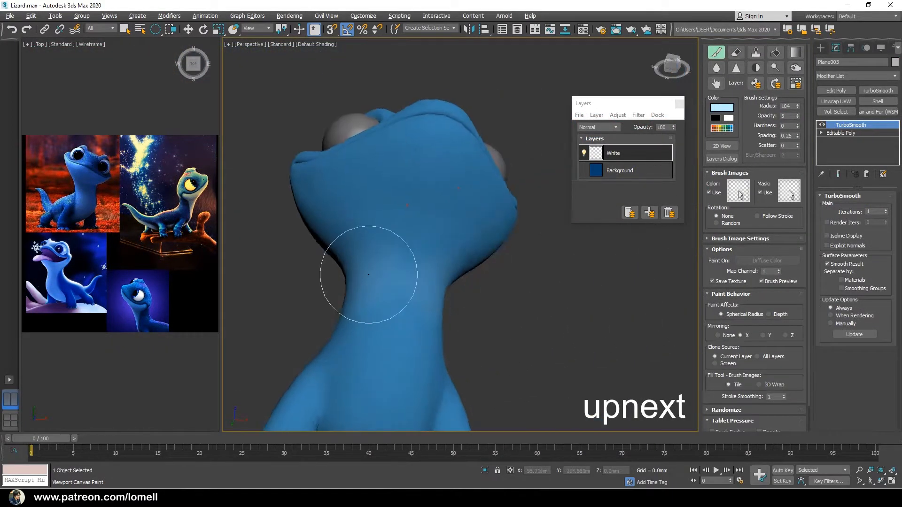
# Step: Brush first light strokes over the lizard's throat and chin on the White layer
pyautogui.moveTo(486, 209); pyautogui.dragTo(527, 168)
pyautogui.moveTo(527, 168); pyautogui.dragTo(423, 220, button='middle')
pyautogui.moveTo(366, 220)
pyautogui.mouseDown()
pyautogui.moveTo(464, 220)
pyautogui.moveTo(416, 248)
pyautogui.mouseUp()
pyautogui.moveTo(565, 175); pyautogui.dragTo(611, 169, button='middle')
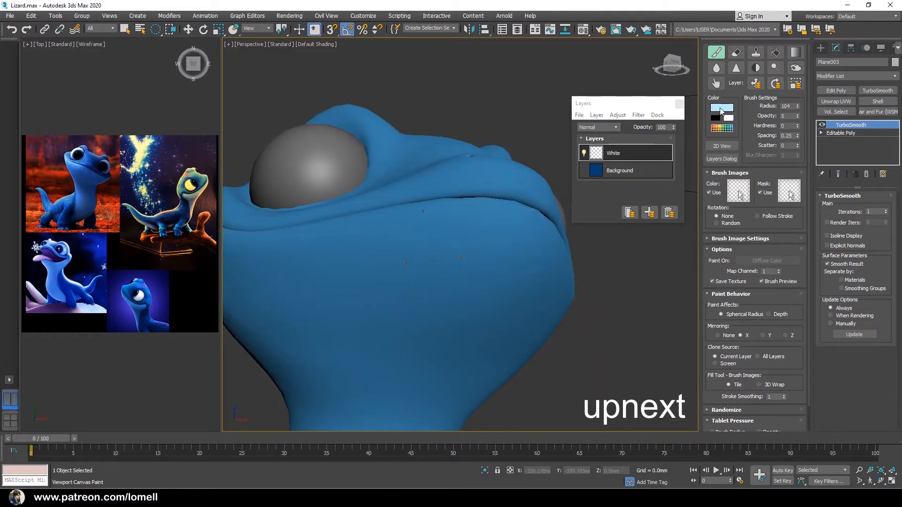
# Step: Adjust the light blue paint colour and paint the lizard's lower jaw and chin on the White layer
pyautogui.click(722, 108)
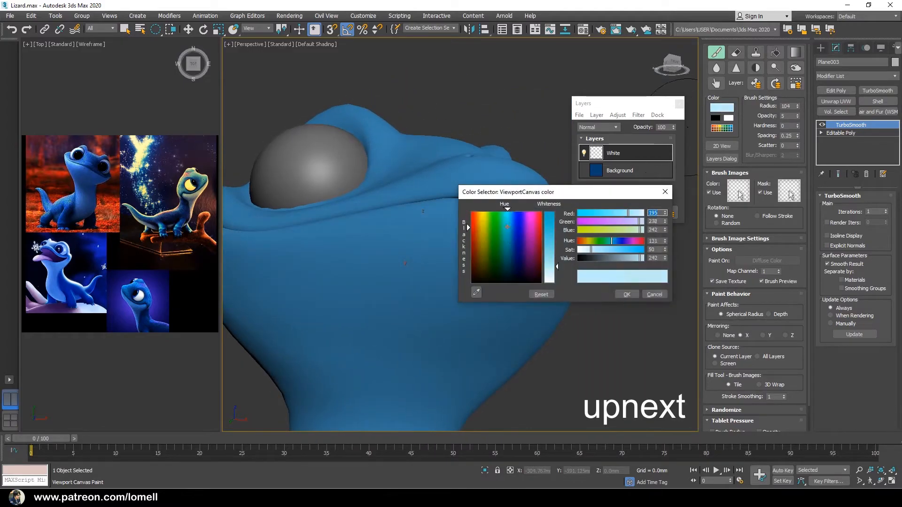
pyautogui.click(622, 296)
pyautogui.moveTo(393, 277)
pyautogui.mouseDown()
pyautogui.moveTo(437, 227)
pyautogui.moveTo(356, 227)
pyautogui.mouseUp()
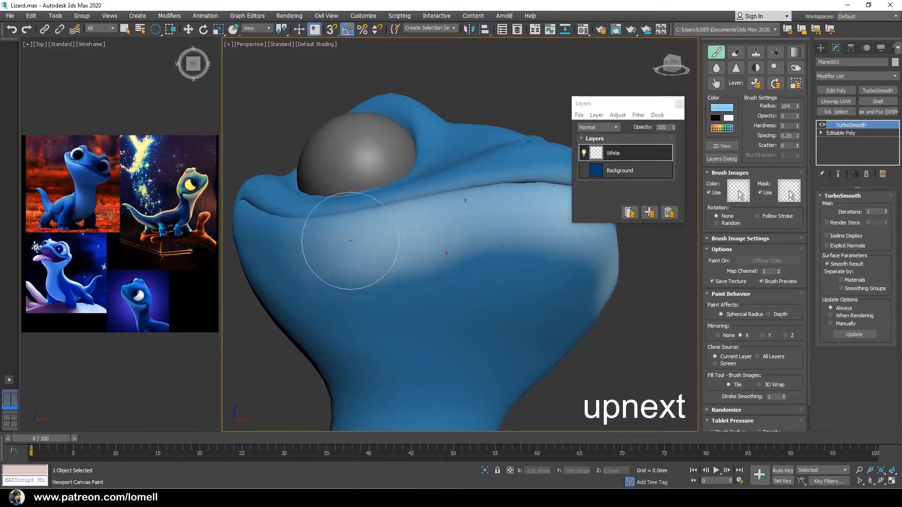
pyautogui.keyDown('alt'); pyautogui.moveTo(357, 228); pyautogui.dragTo(376, 235, button='middle'); pyautogui.keyUp('alt')
pyautogui.moveTo(376, 235); pyautogui.dragTo(416, 250)
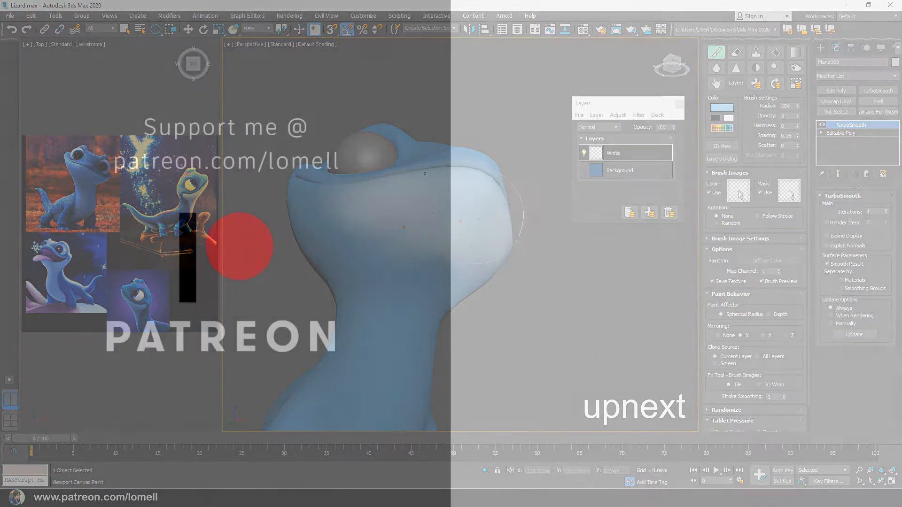